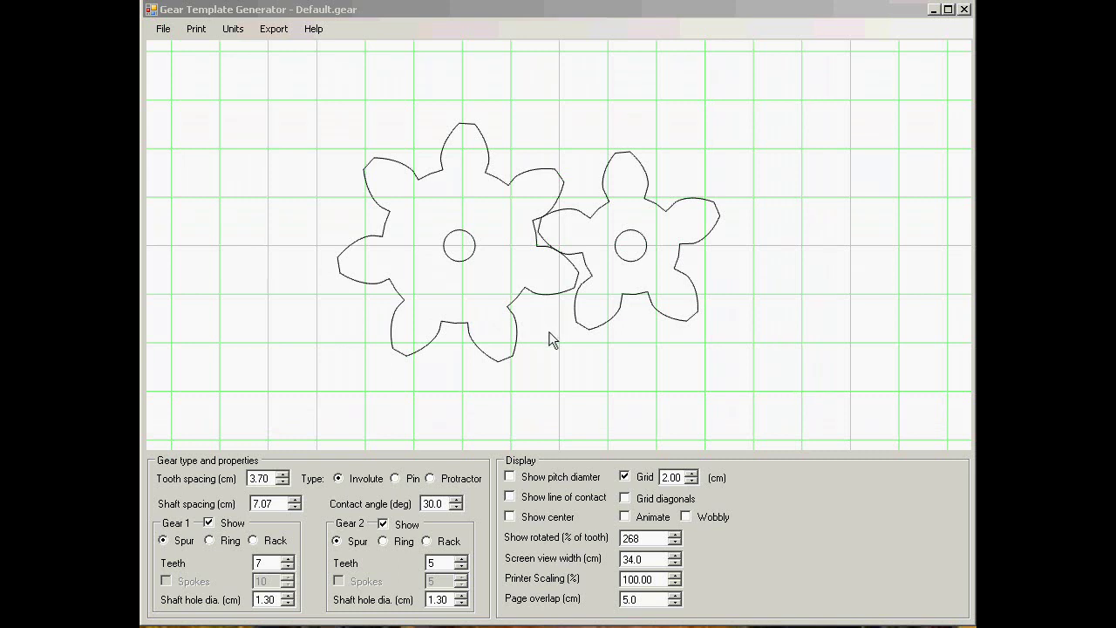
- Raise gear 2 from 5 to 11 teeth, meshing with the 7-tooth gear at 10.60 cm spacing
left_click(462, 559)
left_click(462, 559)
left_click(462, 559)
left_click(462, 559)
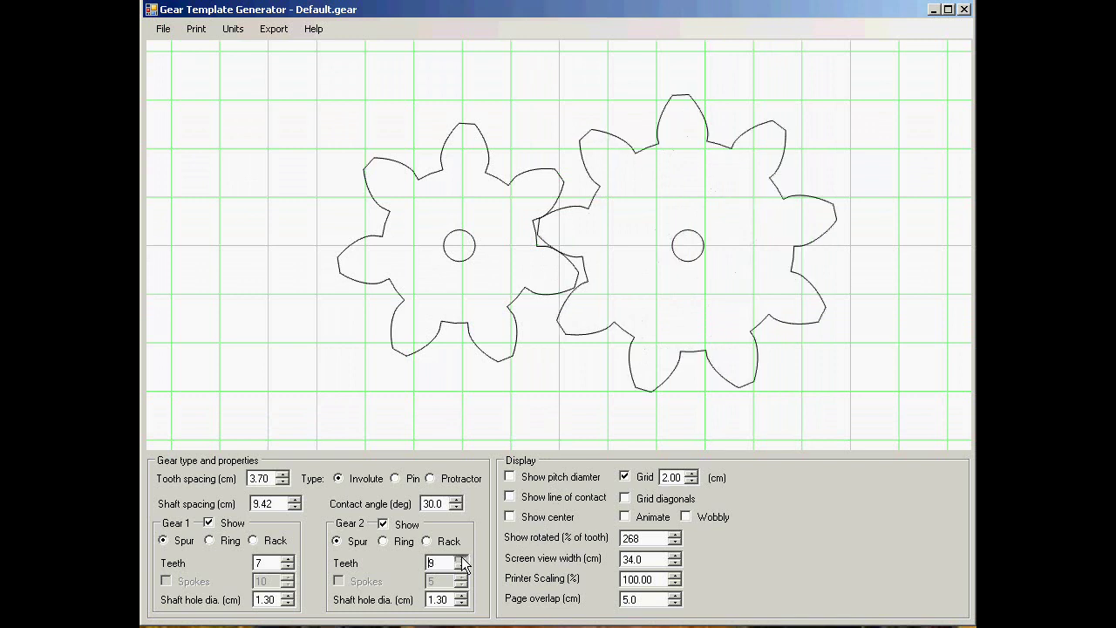
left_click(462, 559)
left_click(462, 559)
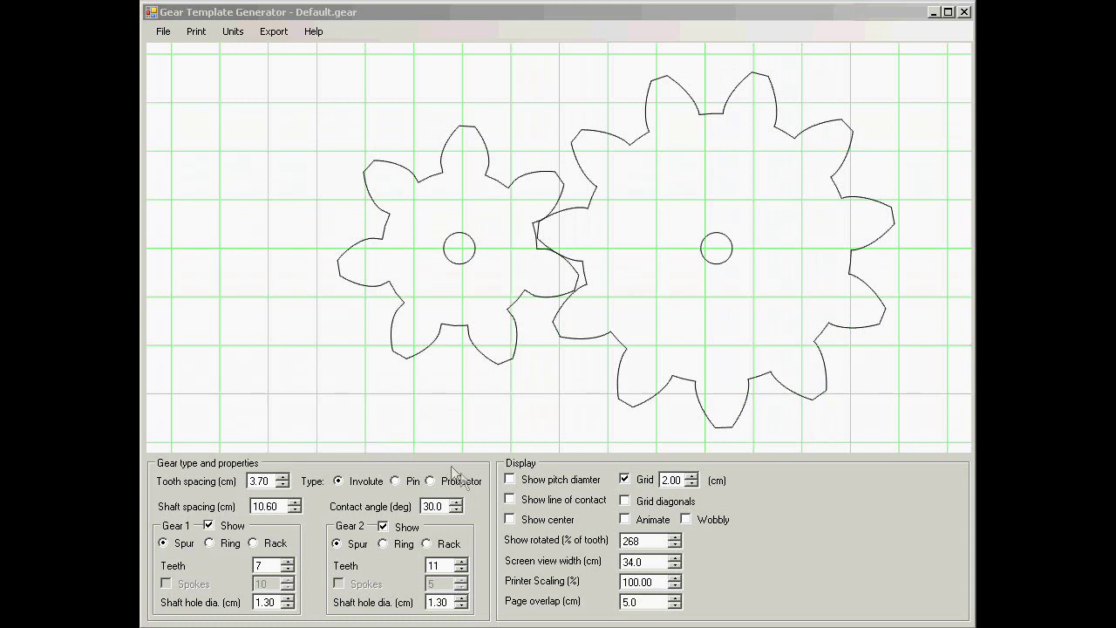
- Cut gear 1 to 4 teeth and start the gear animation
left_click(289, 570)
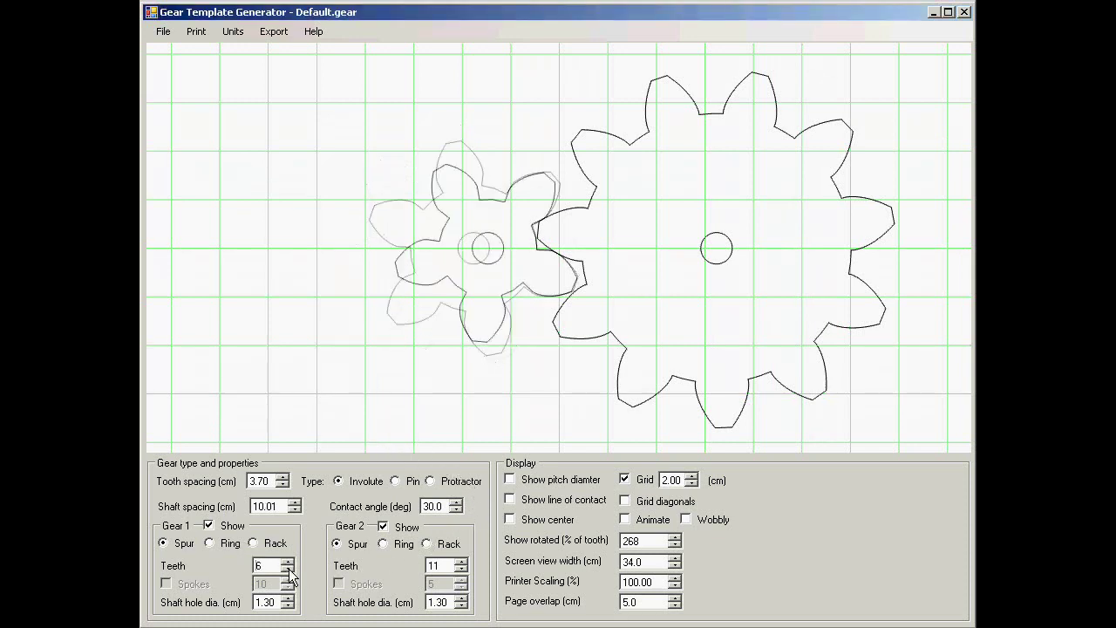
left_click(288, 570)
left_click(288, 570)
left_click(645, 523)
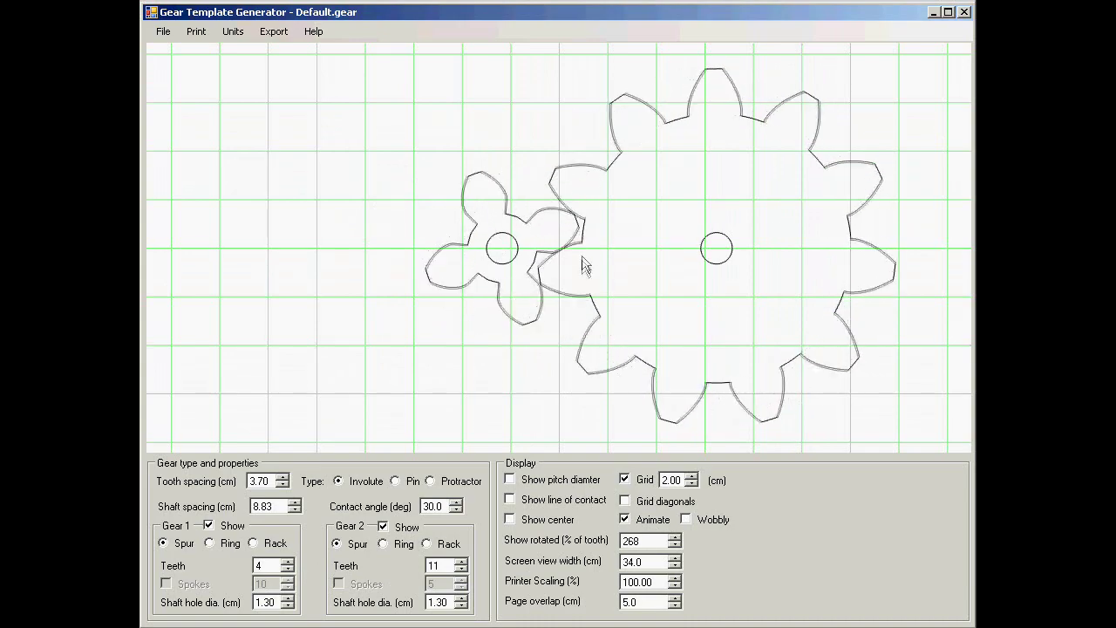
- Narrow the screen view width to 17 cm to enlarge the gears
left_click(675, 567)
left_click(675, 567)
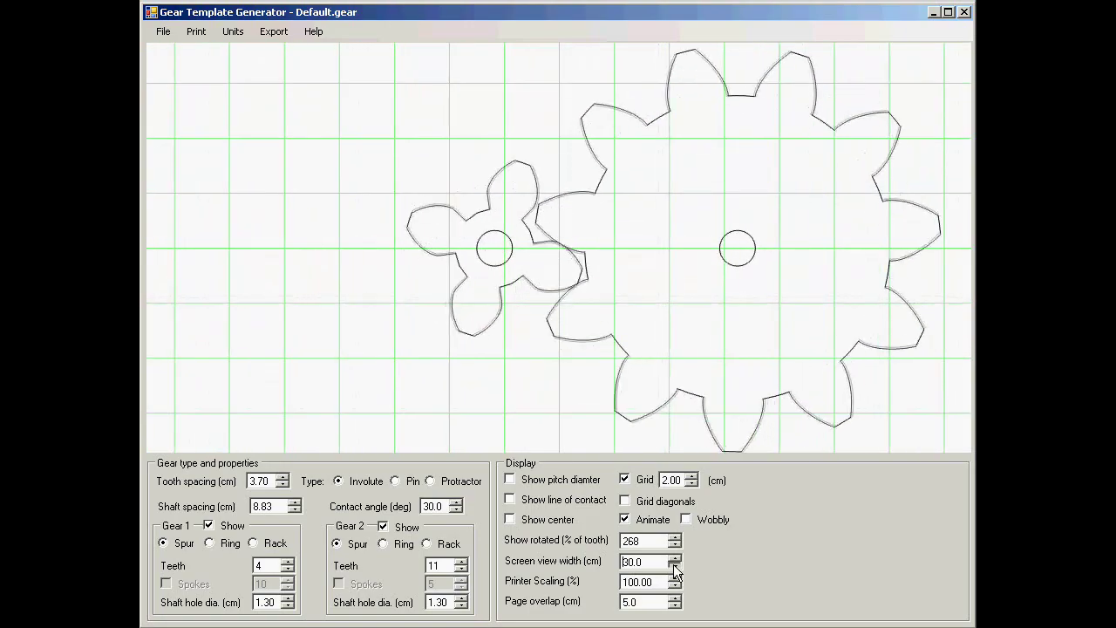
left_click(675, 567)
left_click(675, 567)
left_click(675, 567)
left_click(675, 567)
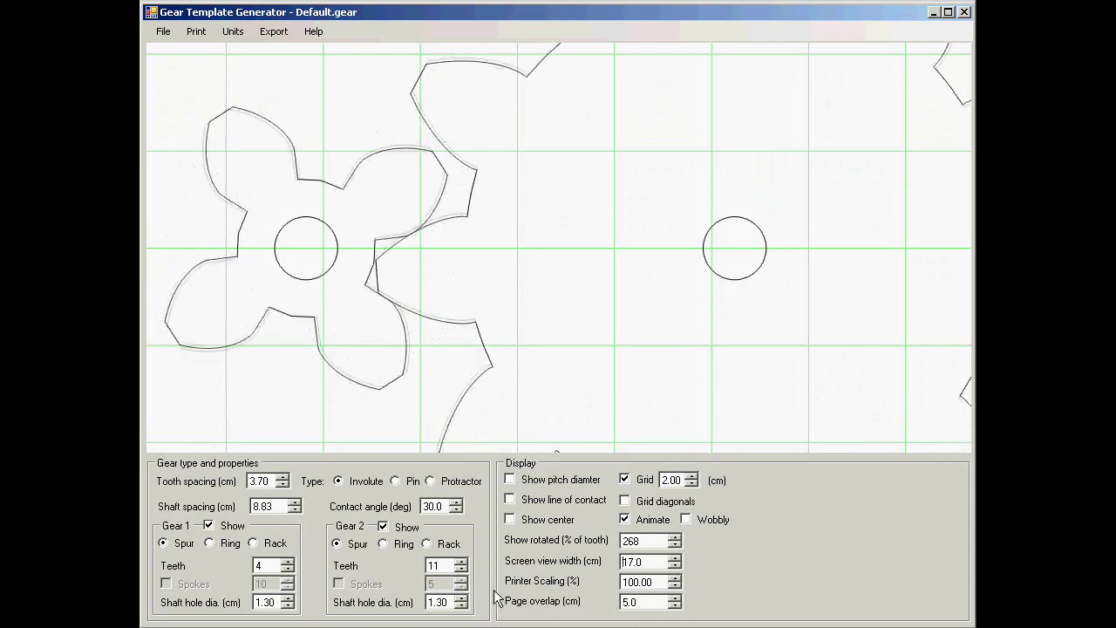
- Stop the animation and turn the gears to 322% of a tooth
left_click(624, 519)
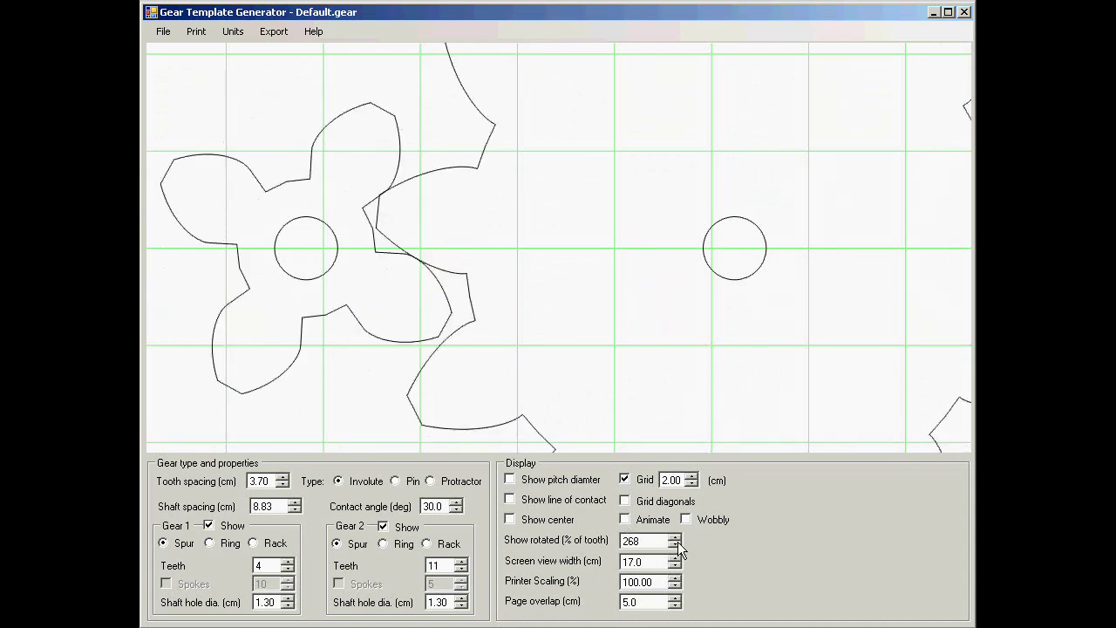
left_click(675, 541)
left_click(675, 540)
left_click(675, 541)
left_click(675, 541)
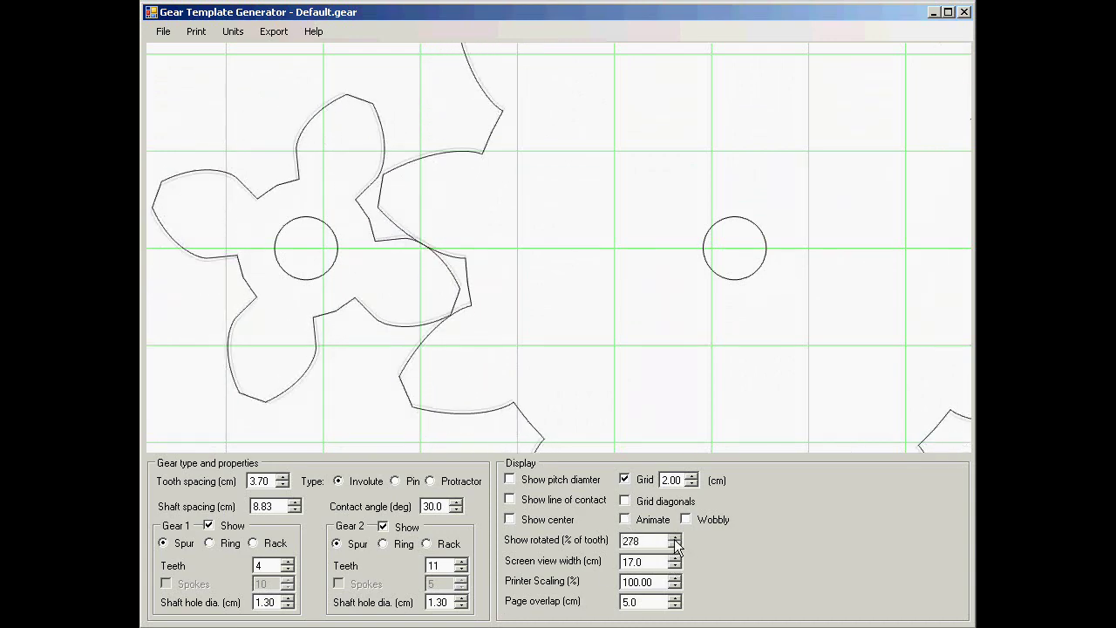
left_click(675, 541)
left_click(675, 541)
left_click(675, 541)
left_click(675, 541)
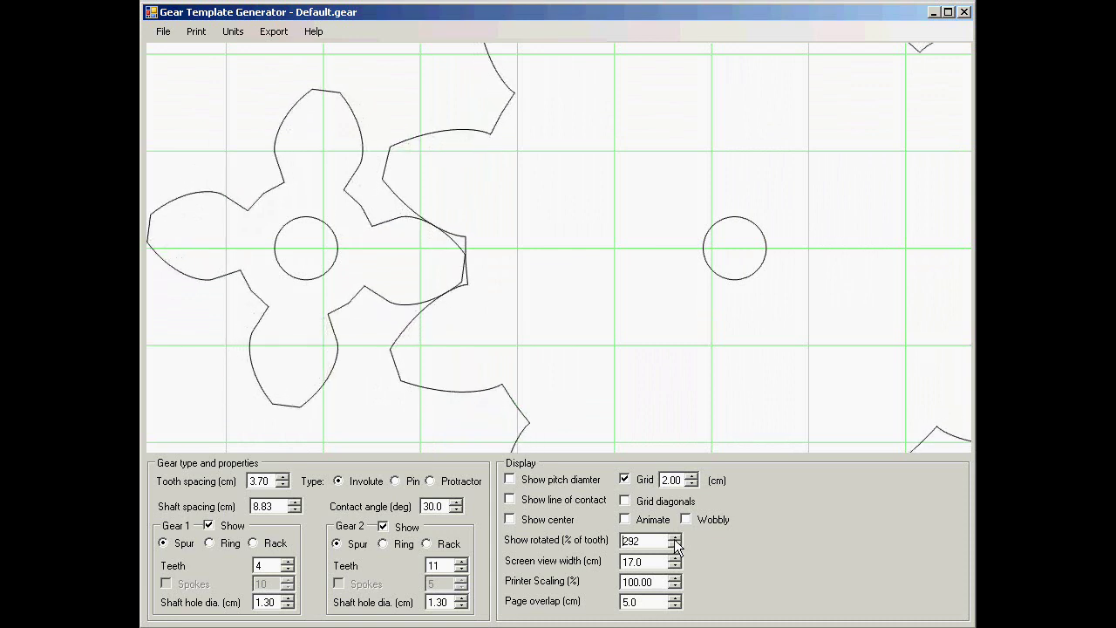
left_click(675, 541)
left_click(675, 541)
left_click(675, 541)
left_click(675, 541)
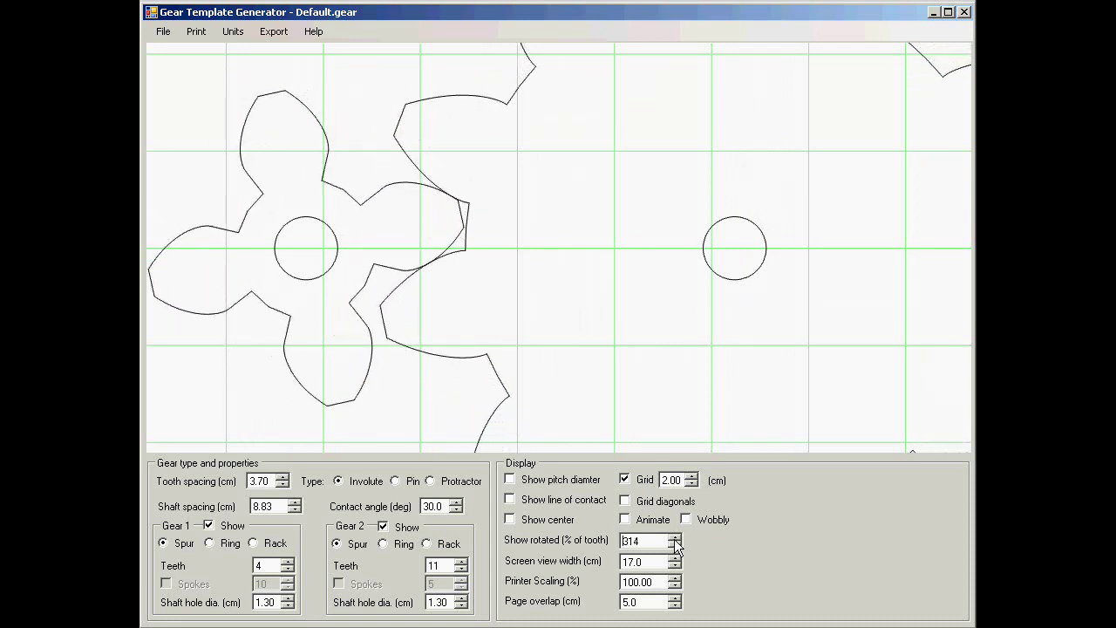
left_click(675, 541)
left_click(675, 541)
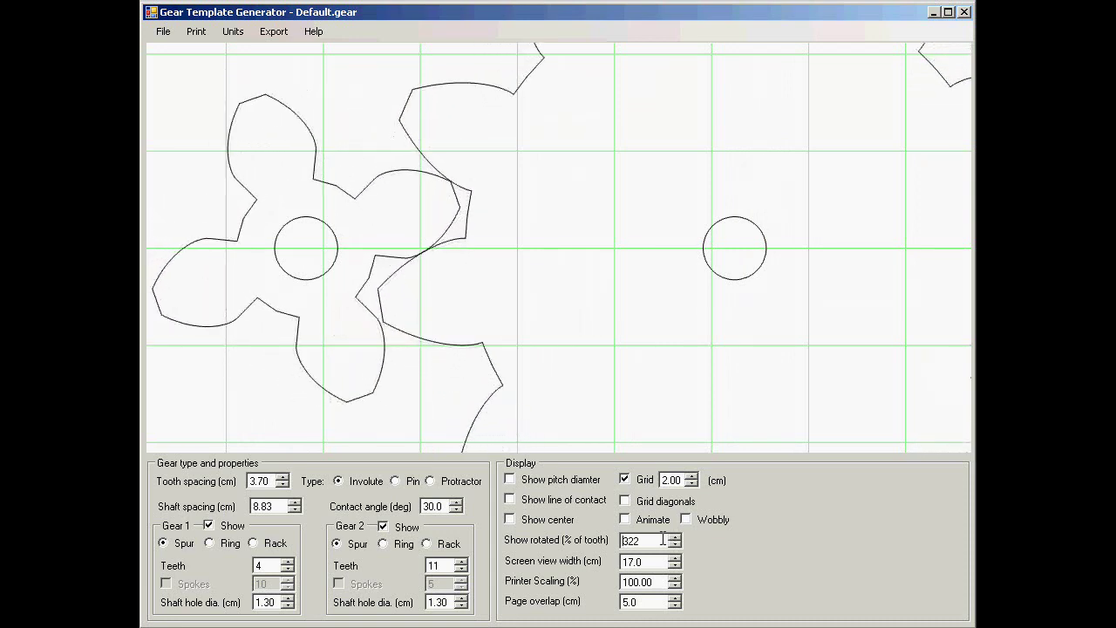
- Turn on Show line of contact, rotate gears to 370% of a tooth, and enter 8.0 cm view width
left_click(510, 499)
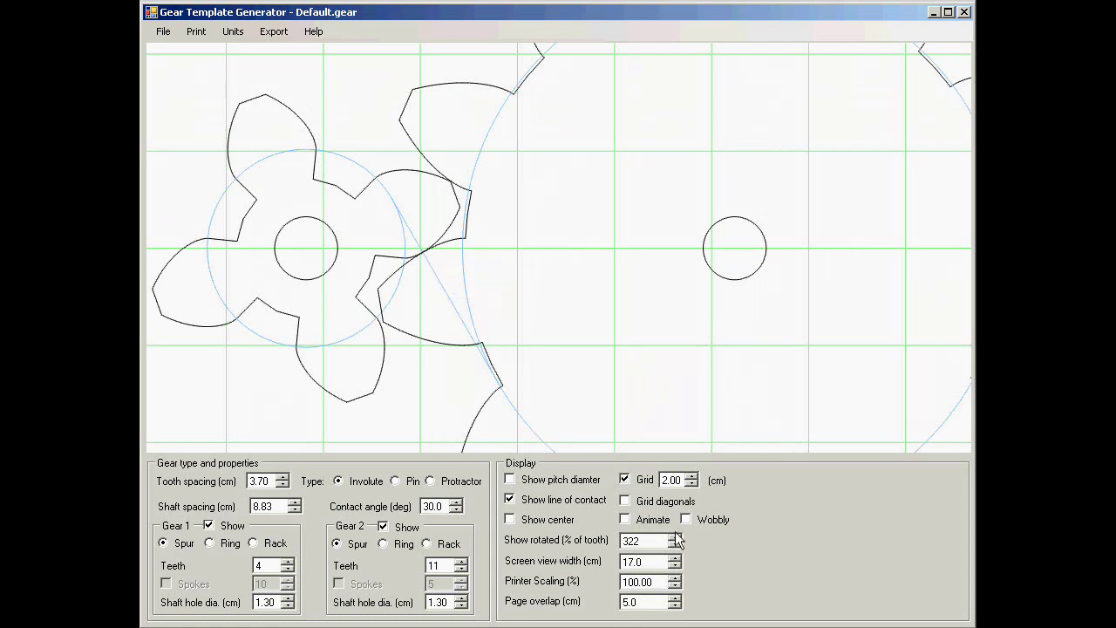
left_click_drag(677, 538, 678, 538)
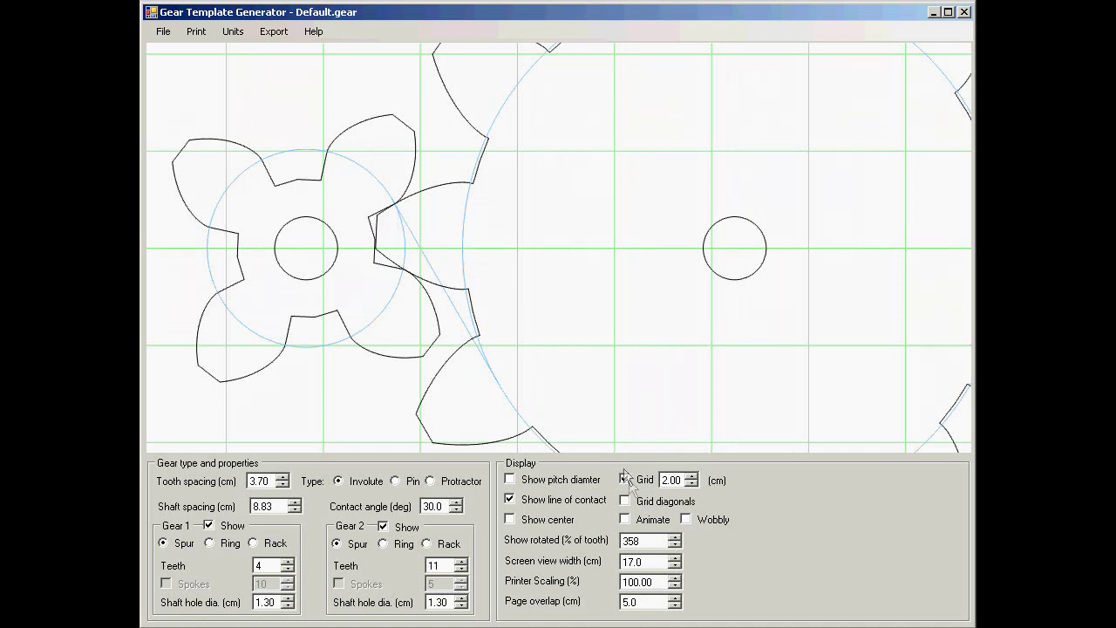
left_click(675, 538)
left_click(674, 538)
left_click(674, 538)
left_click(674, 538)
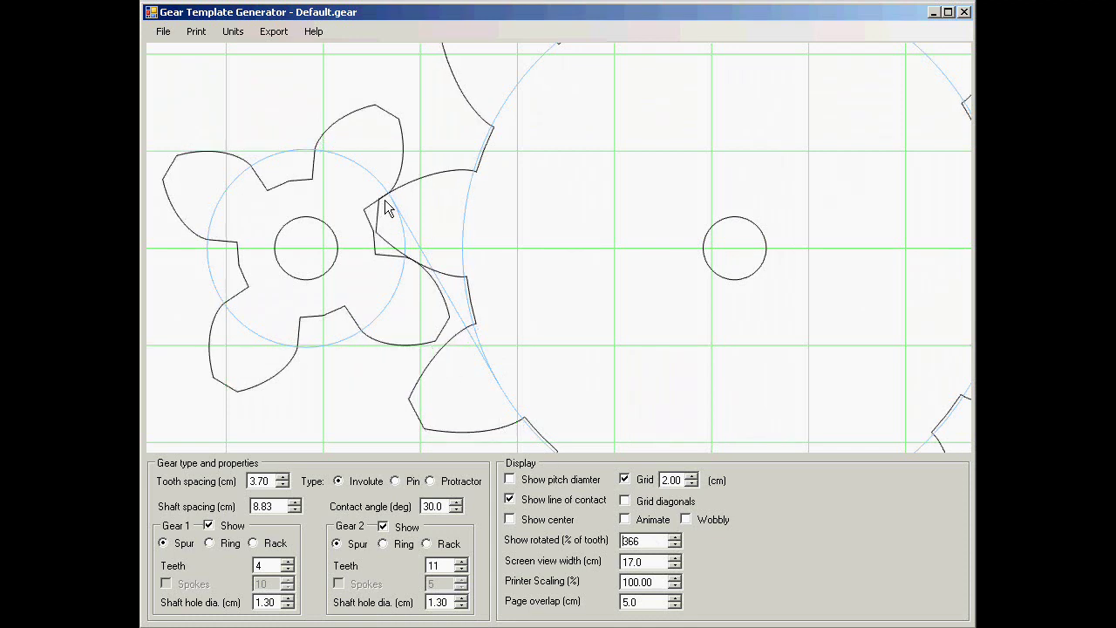
left_click(674, 539)
left_click(674, 538)
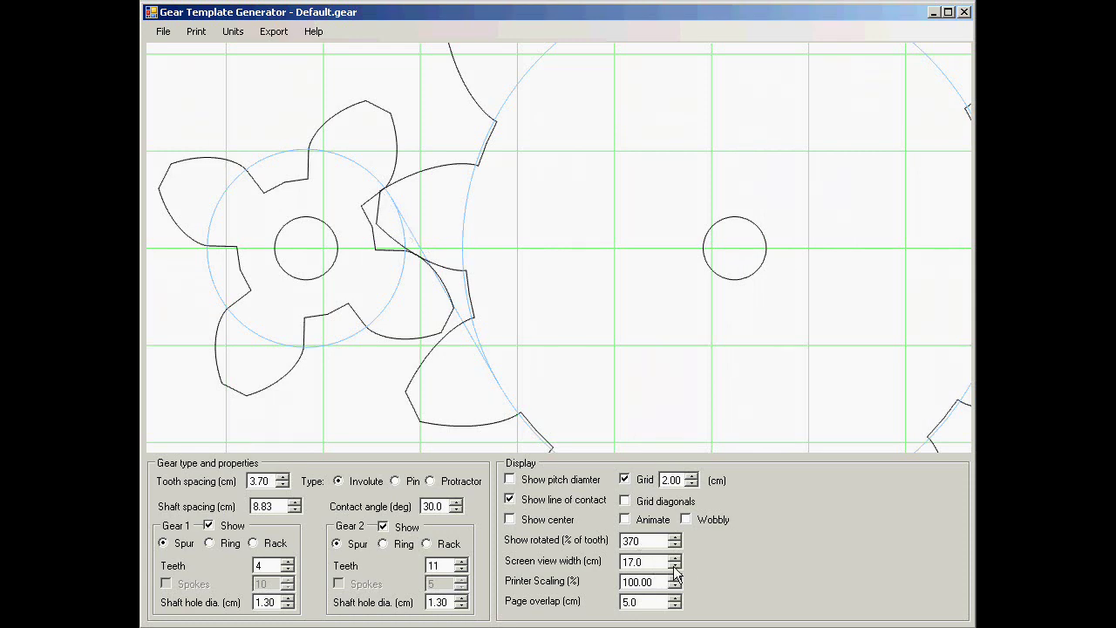
key("BackSpace")
key("BackSpace")
key("BackSpace")
key("BackSpace")
type("8.0")
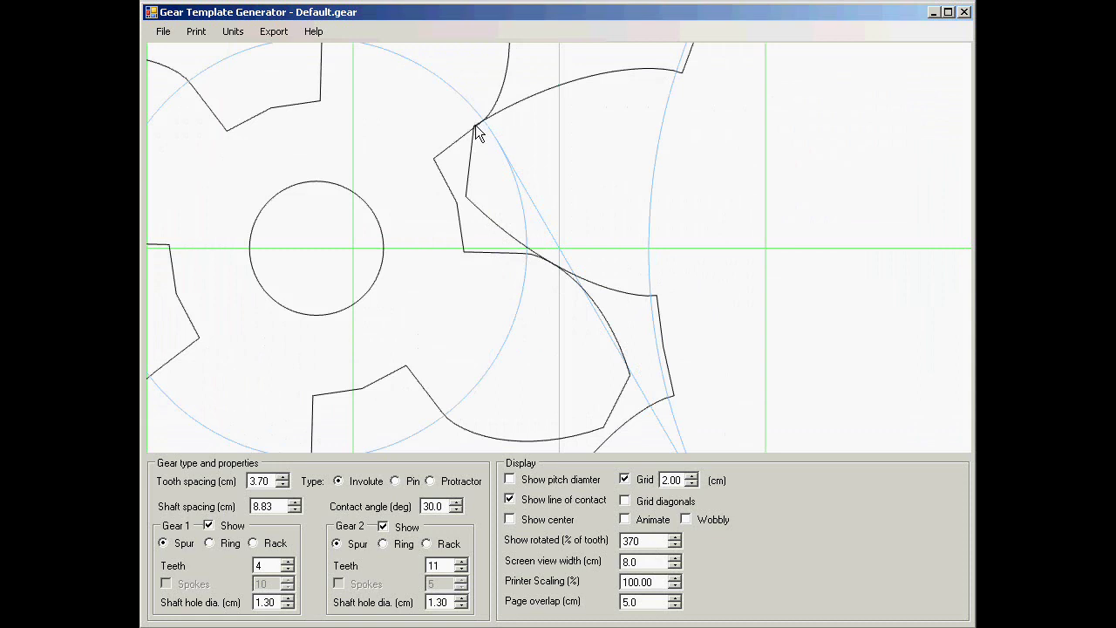
- Raise the contact angle toward 38 degrees
left_click(454, 504)
left_click(454, 504)
left_click(454, 504)
left_click(455, 505)
left_click(455, 504)
left_click(455, 504)
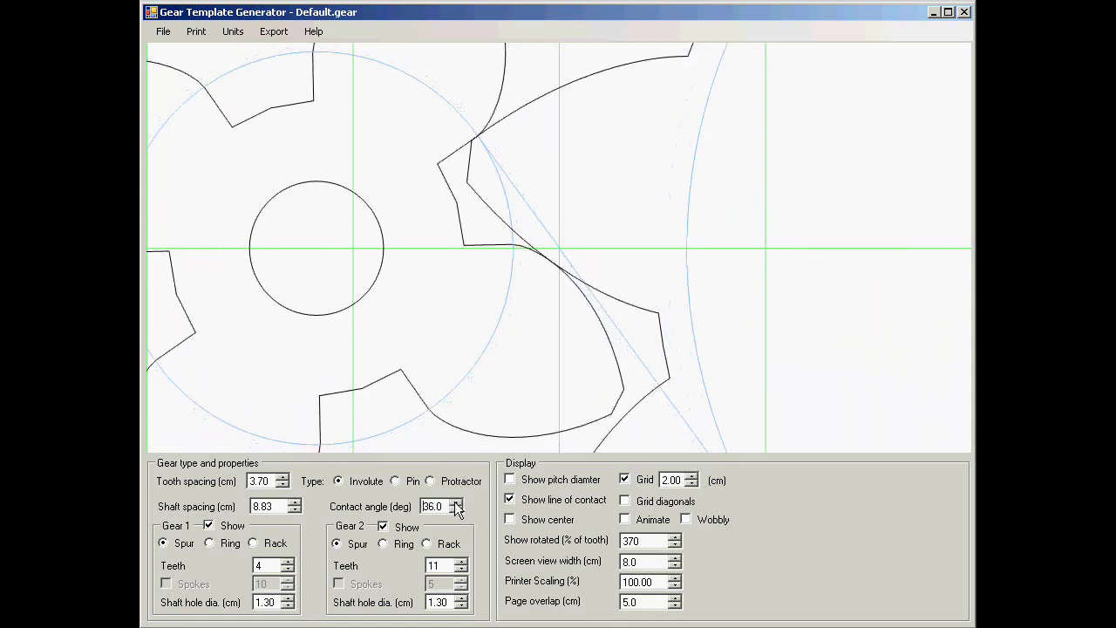
left_click(455, 504)
left_click(455, 504)
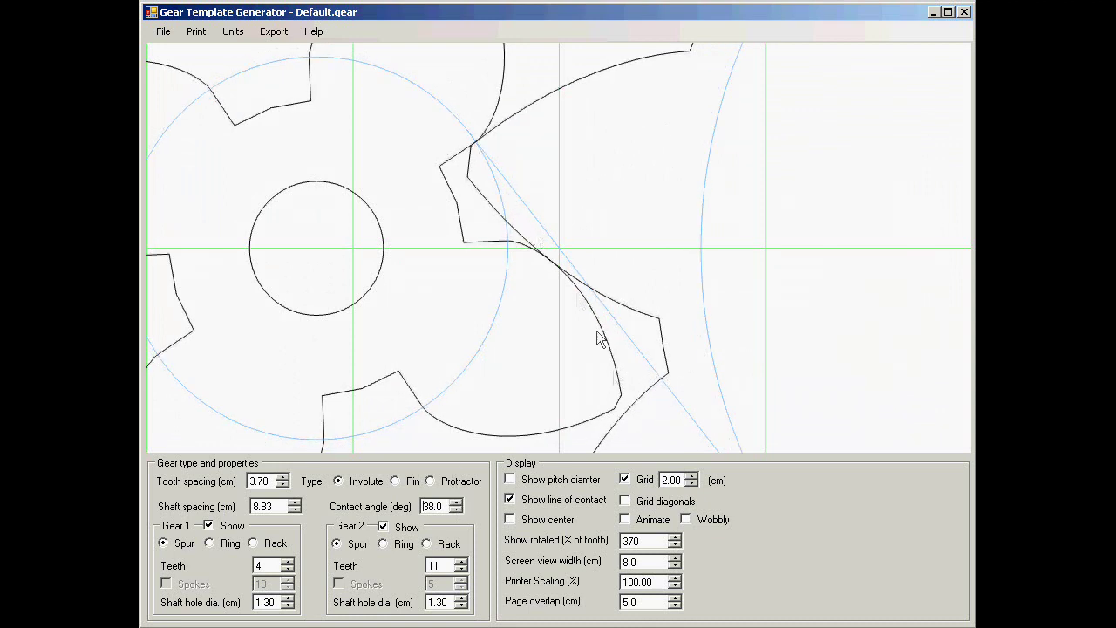
- Turn the gears to 374% of a tooth, give gear 1 five teeth, and raise the contact angle further
left_click(676, 538)
left_click(676, 538)
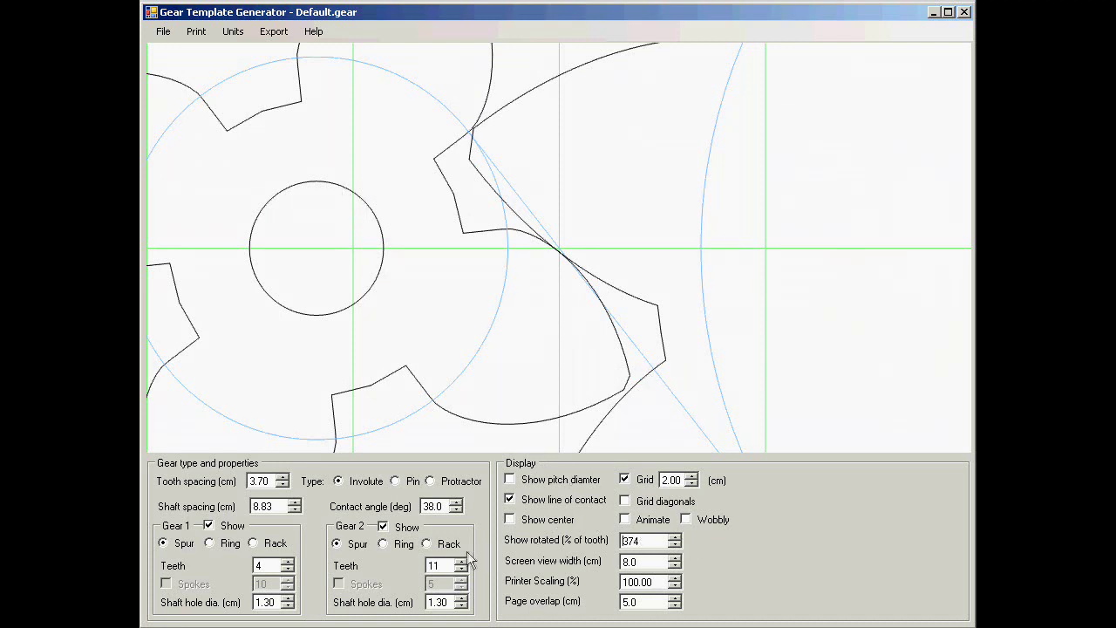
left_click(288, 561)
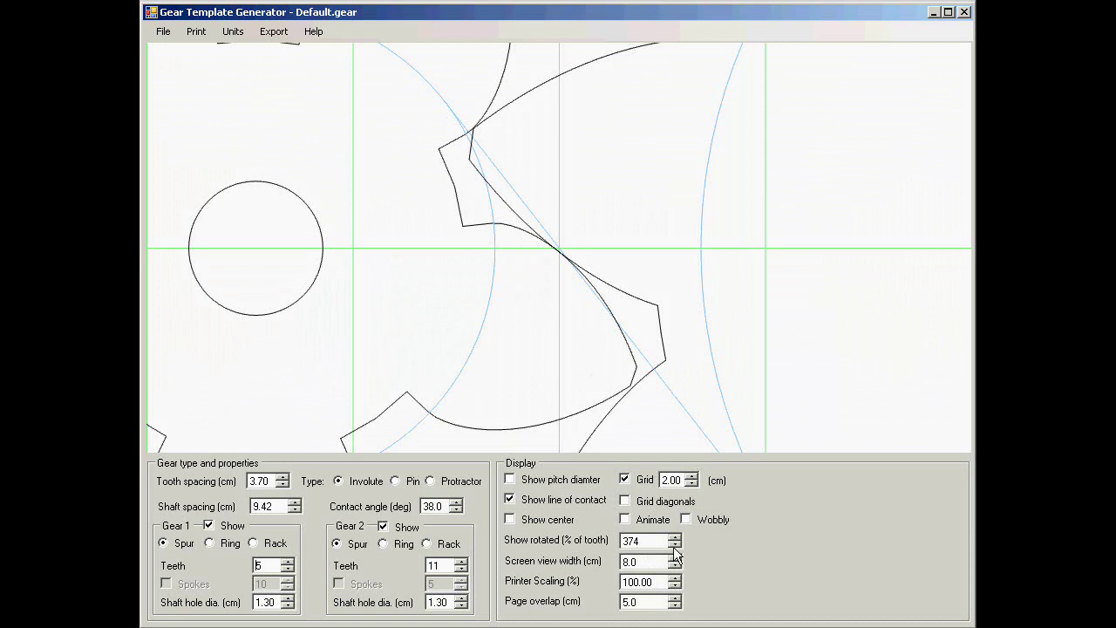
left_click(456, 504)
- Raise the contact angle to 41° and give gear 1 seven teeth
left_click(457, 504)
left_click(456, 504)
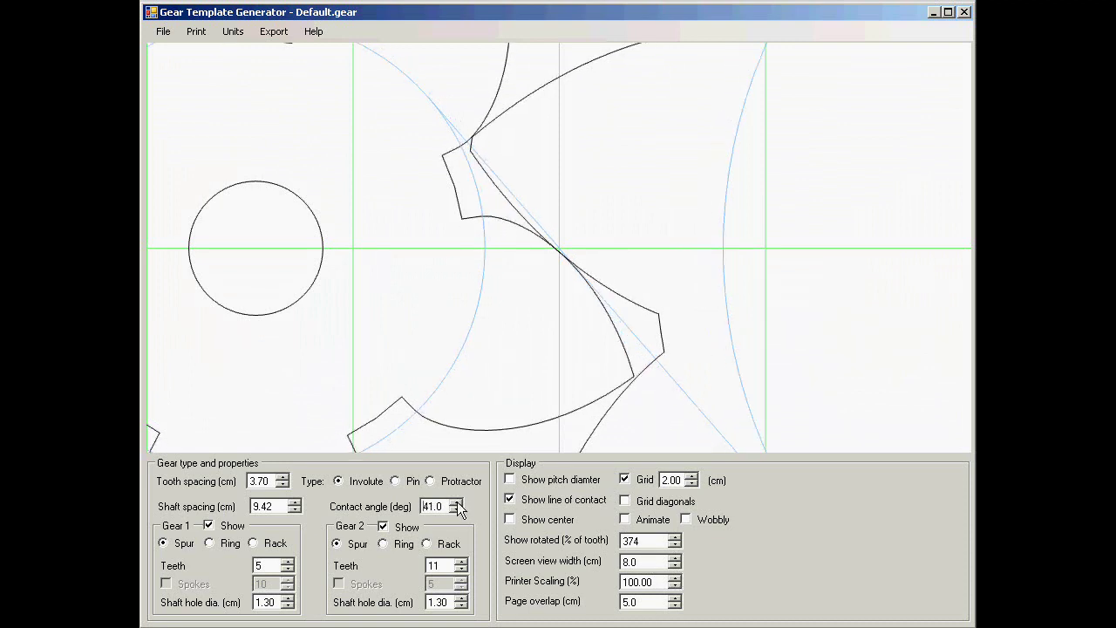
left_click(289, 562)
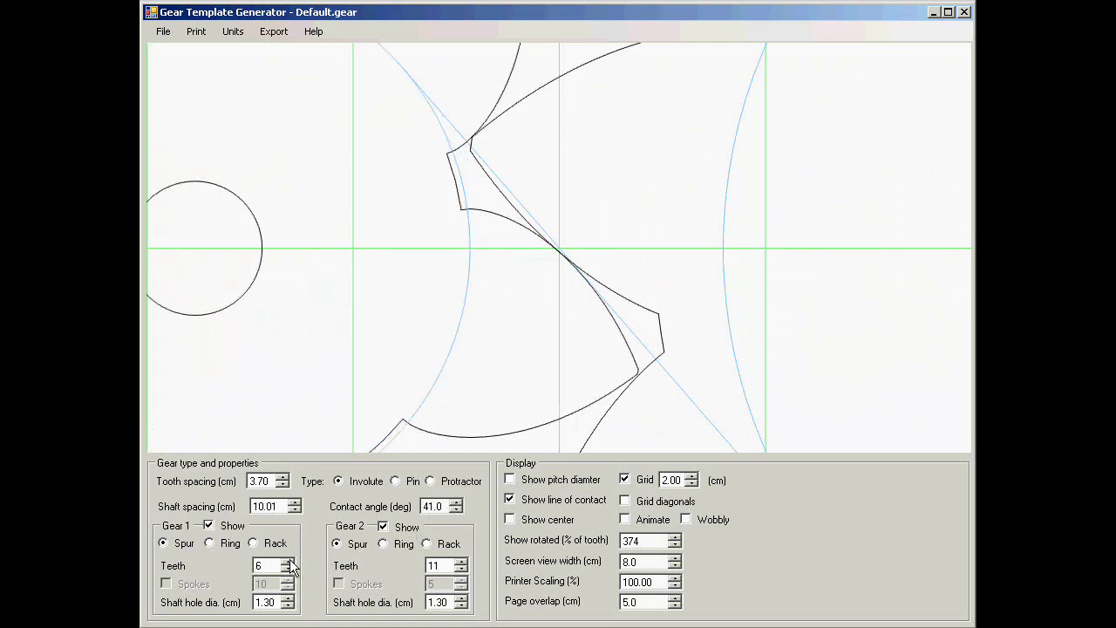
left_click(288, 562)
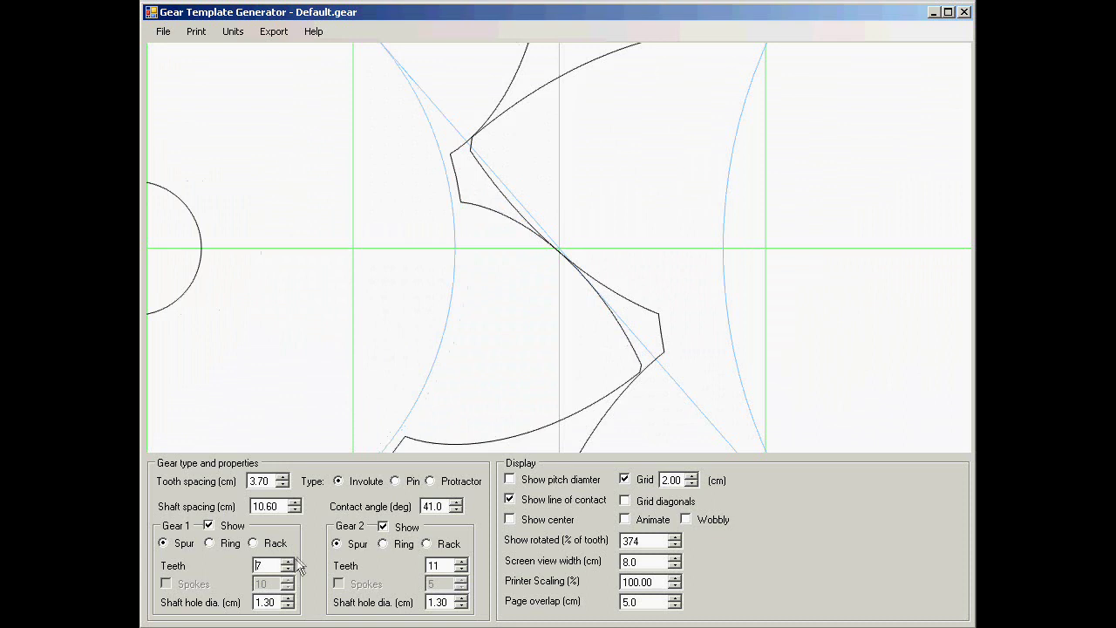
- Adjust the gears' rotation to 392% of a tooth
left_click(677, 545)
left_click(677, 547)
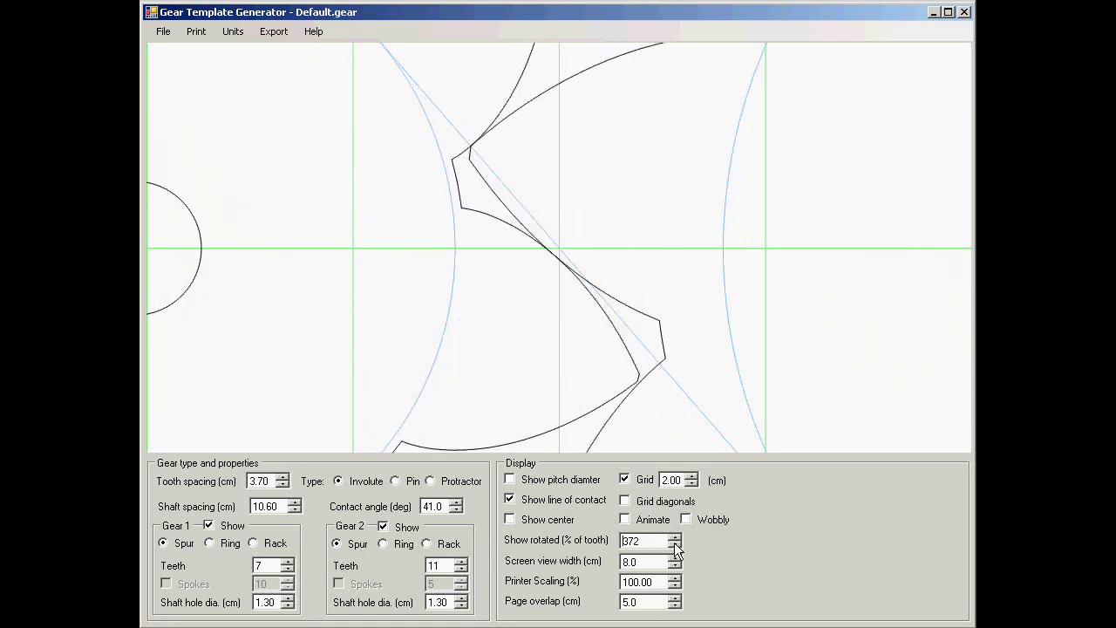
left_click_drag(676, 545, 677, 544)
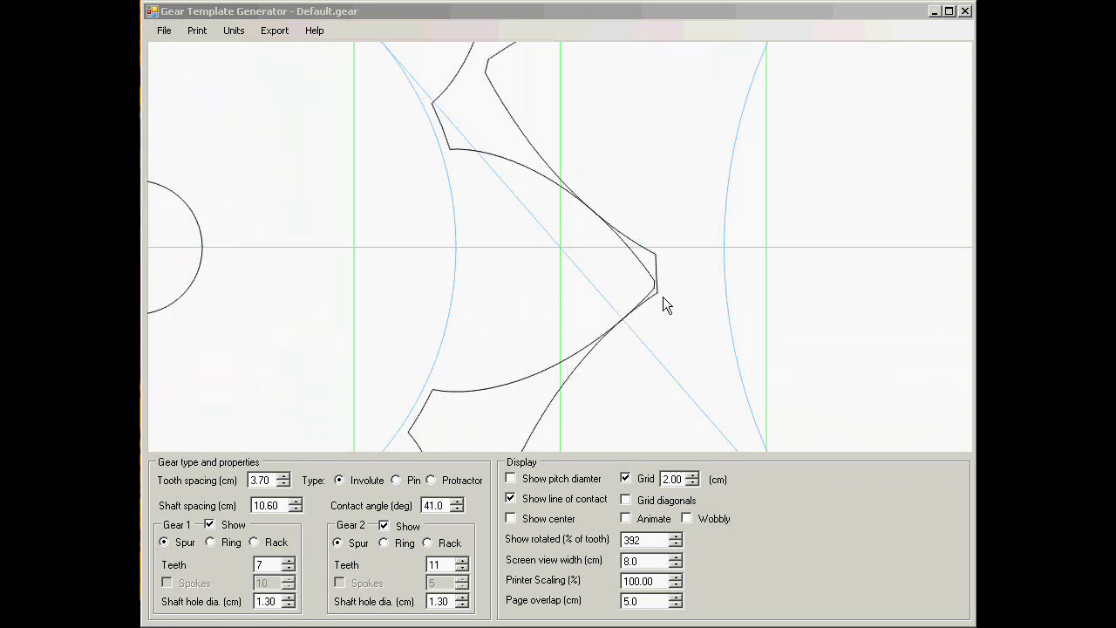
- Set the contact angle to 14 degrees
left_click(441, 505)
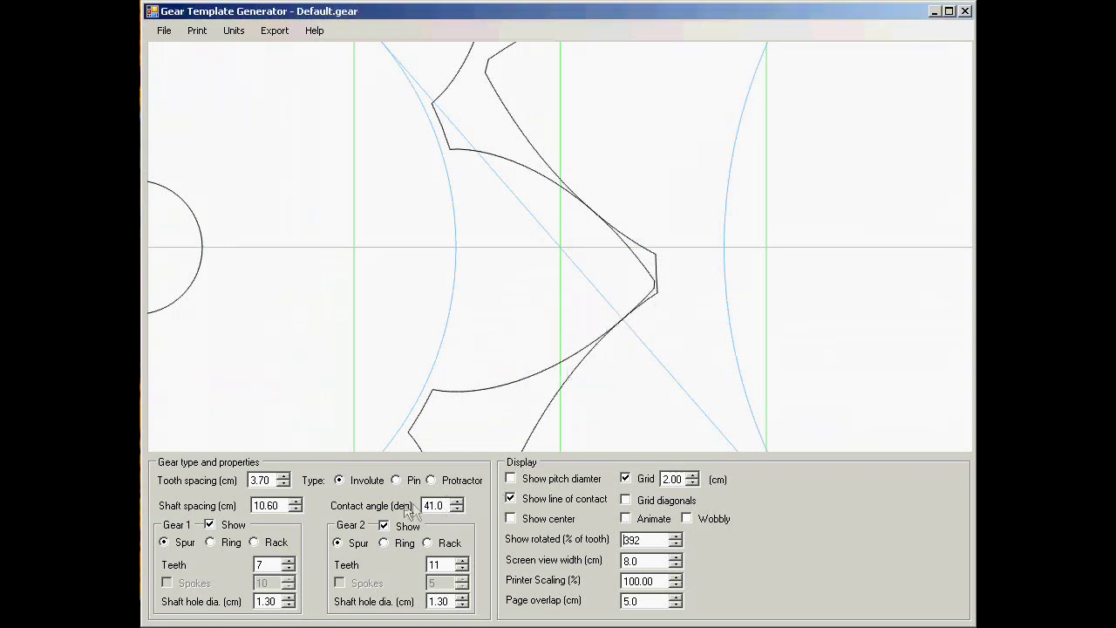
double_click(438, 505)
key("Return")
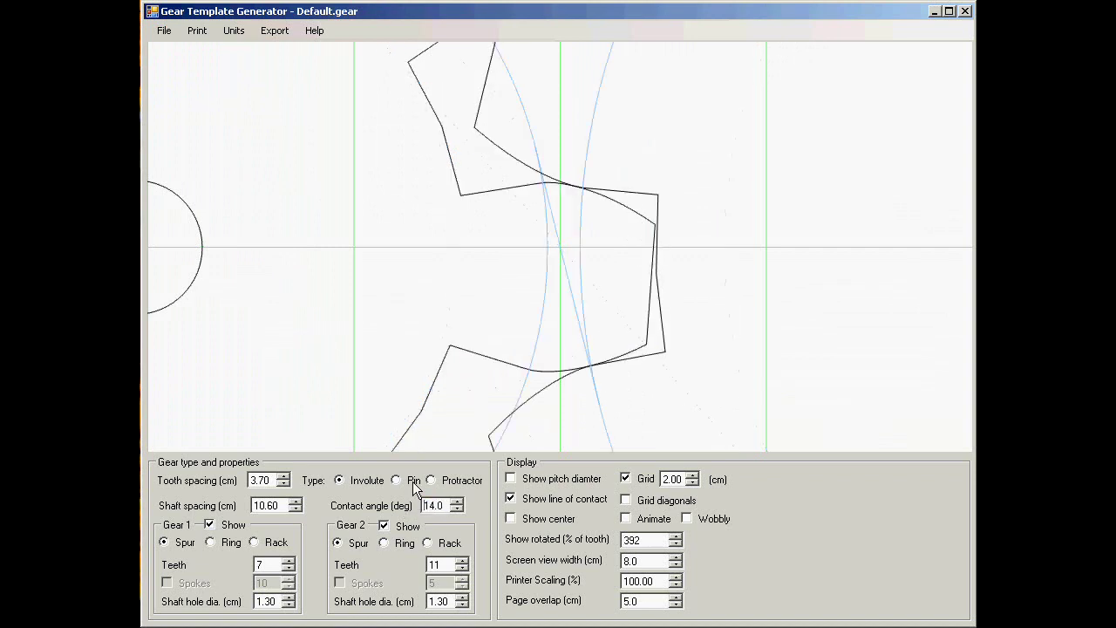
- Advance the gears to 466% of a tooth and widen the view to 29.0 cm
left_click(676, 537)
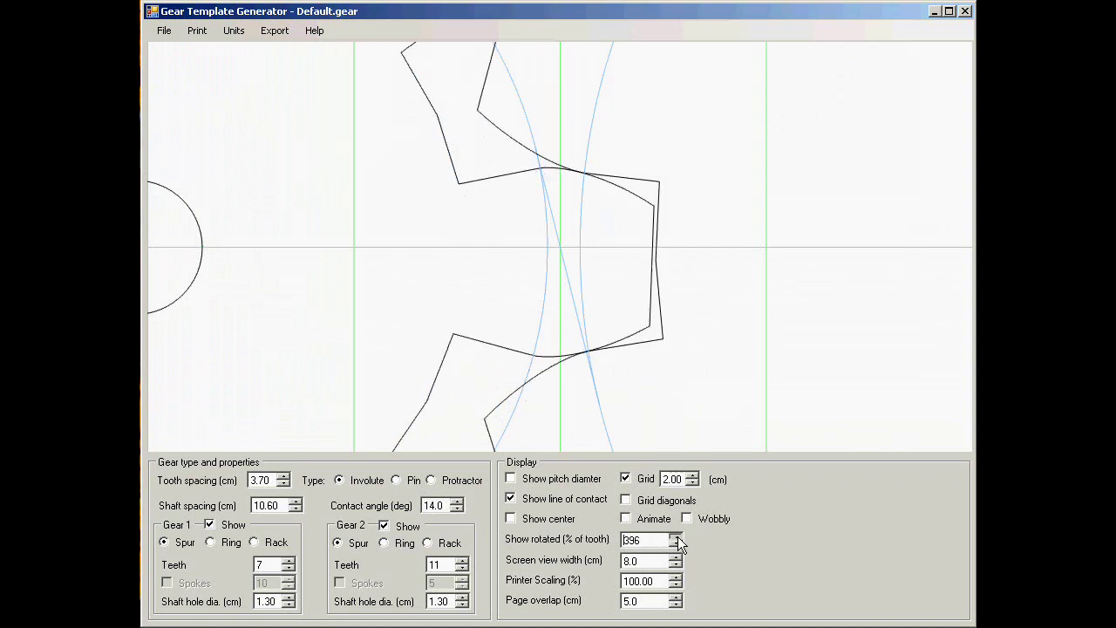
left_click(676, 537)
left_click(676, 537)
left_click(676, 537)
left_click(676, 537)
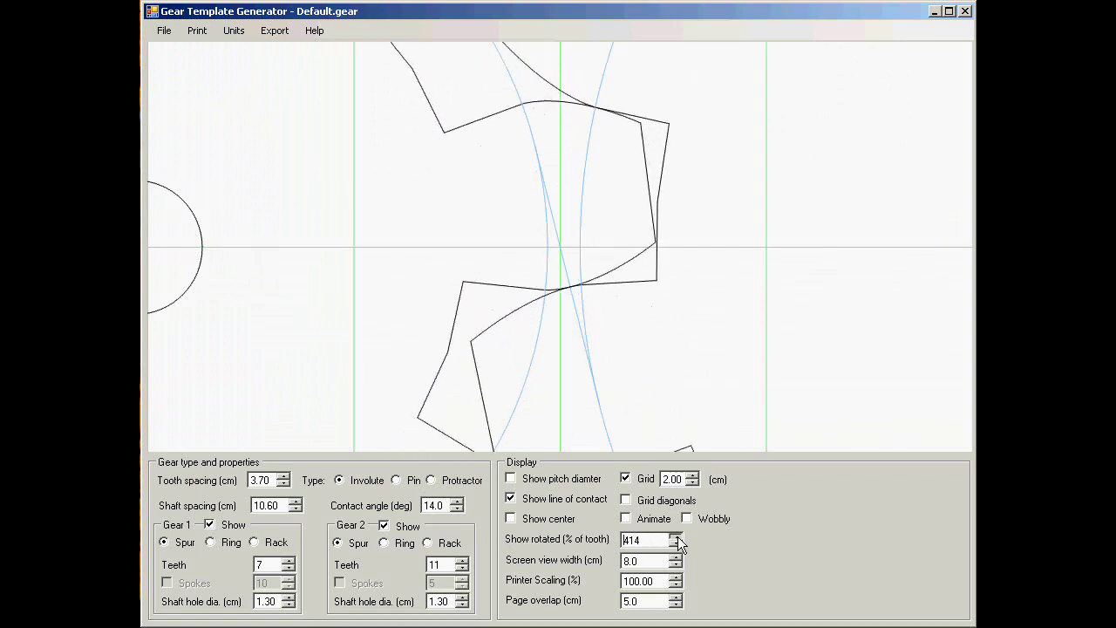
left_click(676, 538)
left_click(676, 537)
left_click(676, 537)
left_click(677, 539)
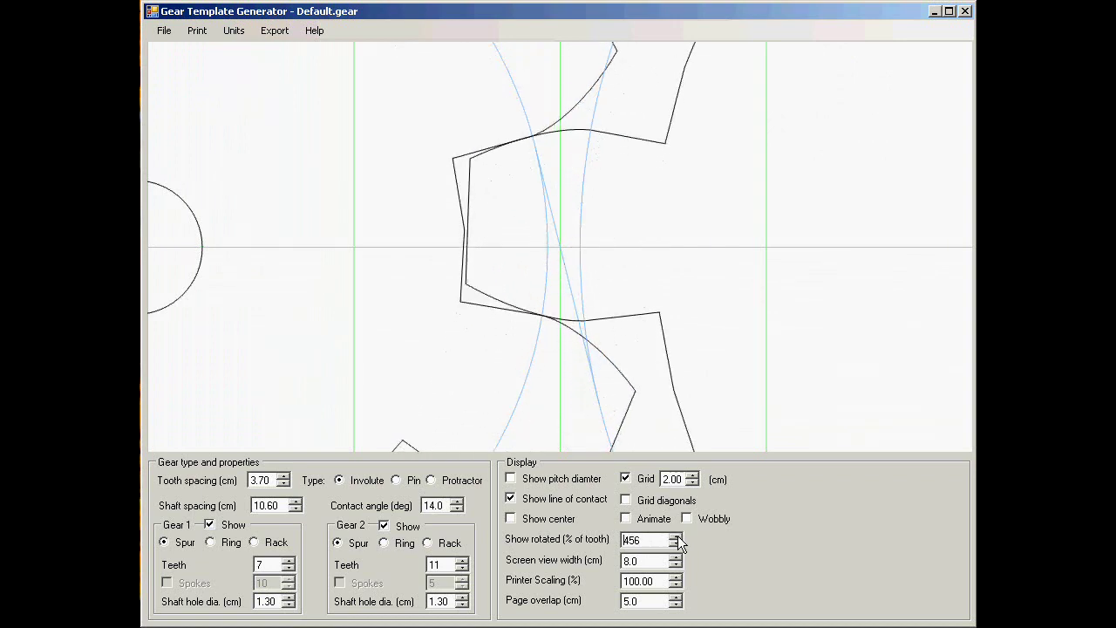
left_click(676, 539)
left_click(677, 539)
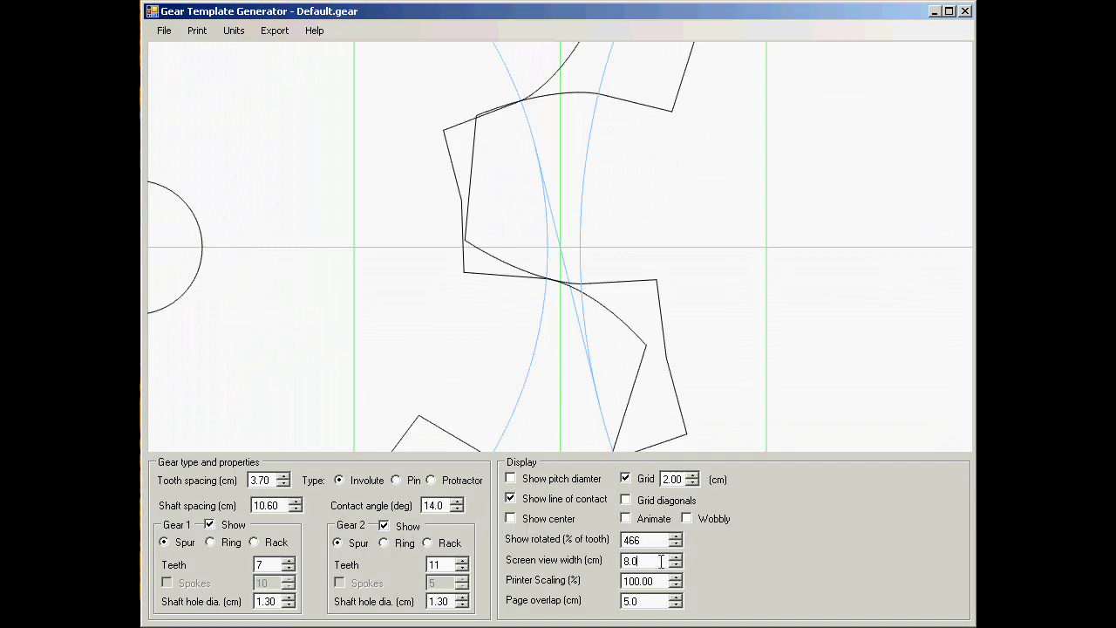
scroll(667, 523, "up", 7)
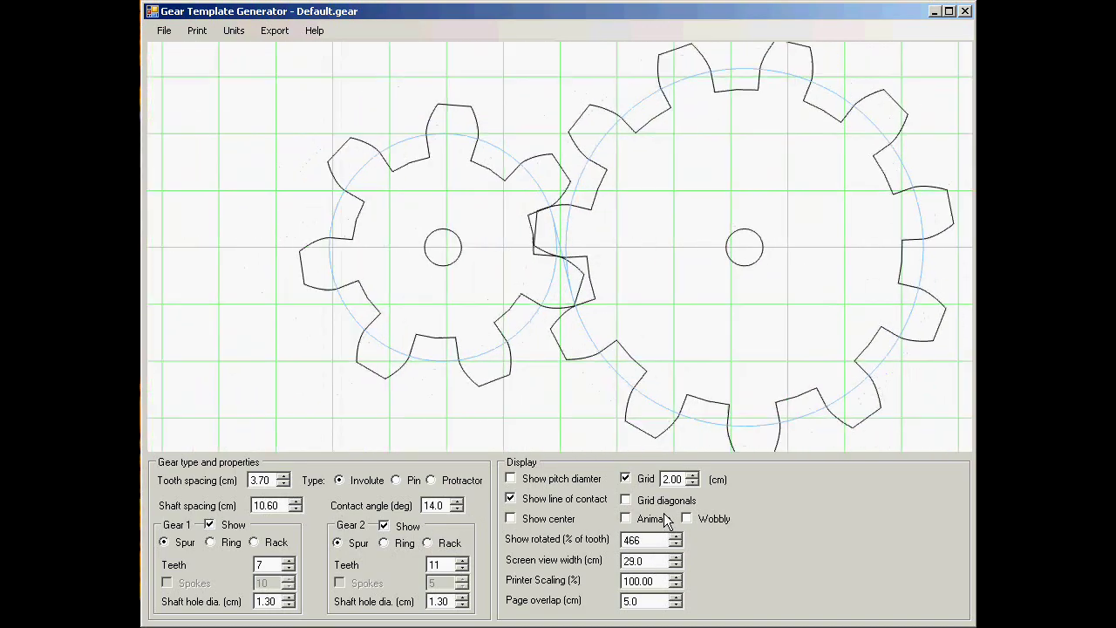
- Give gear 1 14 teeth
scroll(667, 520, "up", 6)
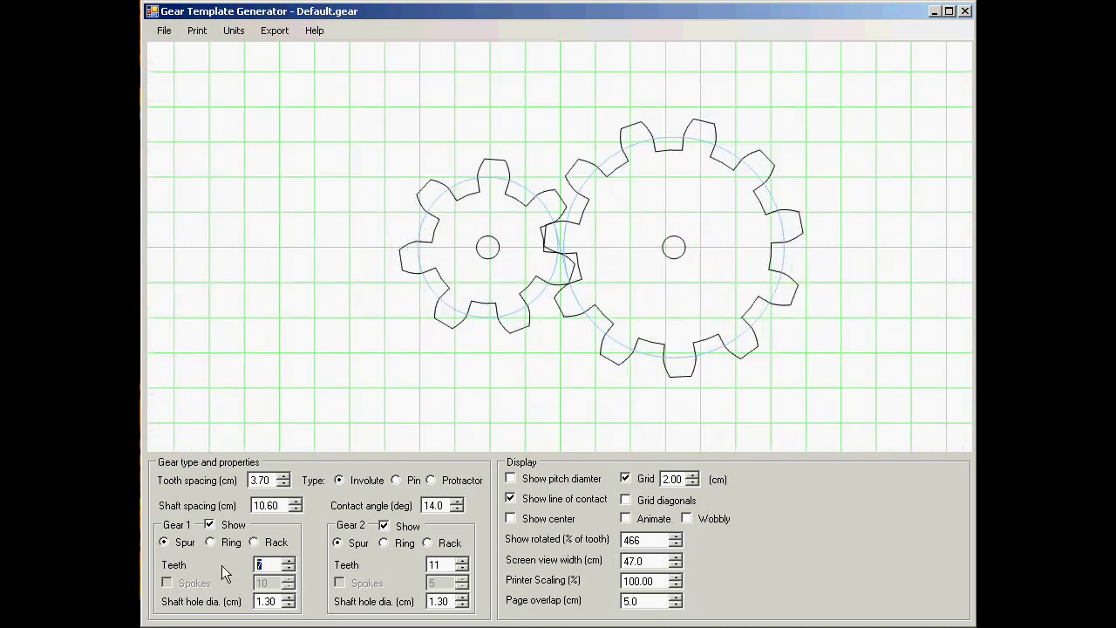
type("14")
key("Return")
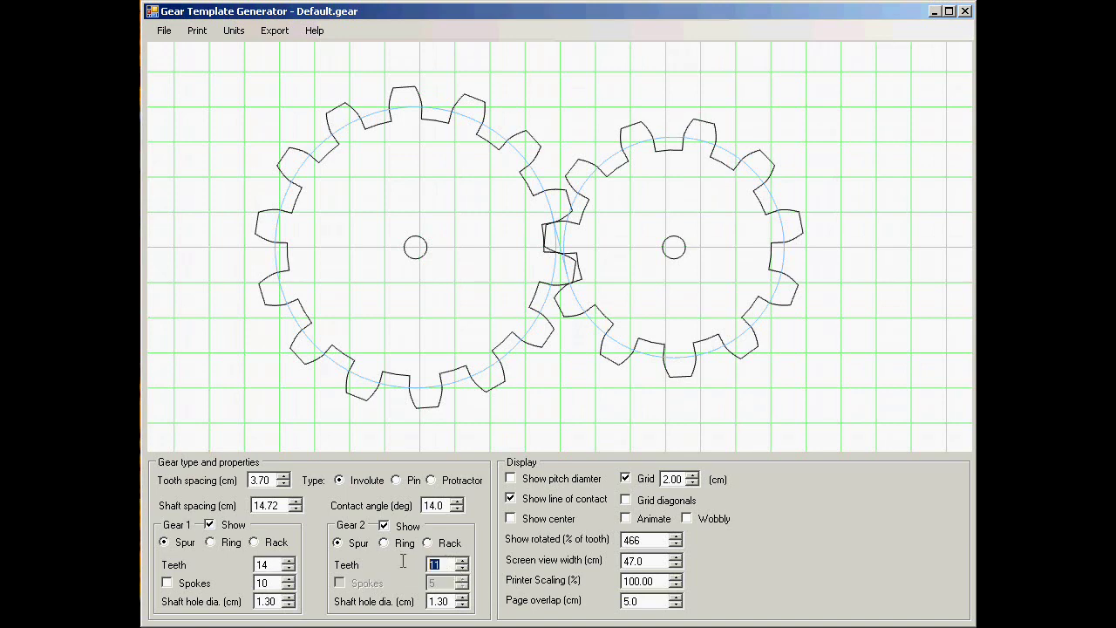
- Give gear 2 30 teeth, for 25.91 cm spacing, and zoom toward the mesh point
type("30")
key("Return")
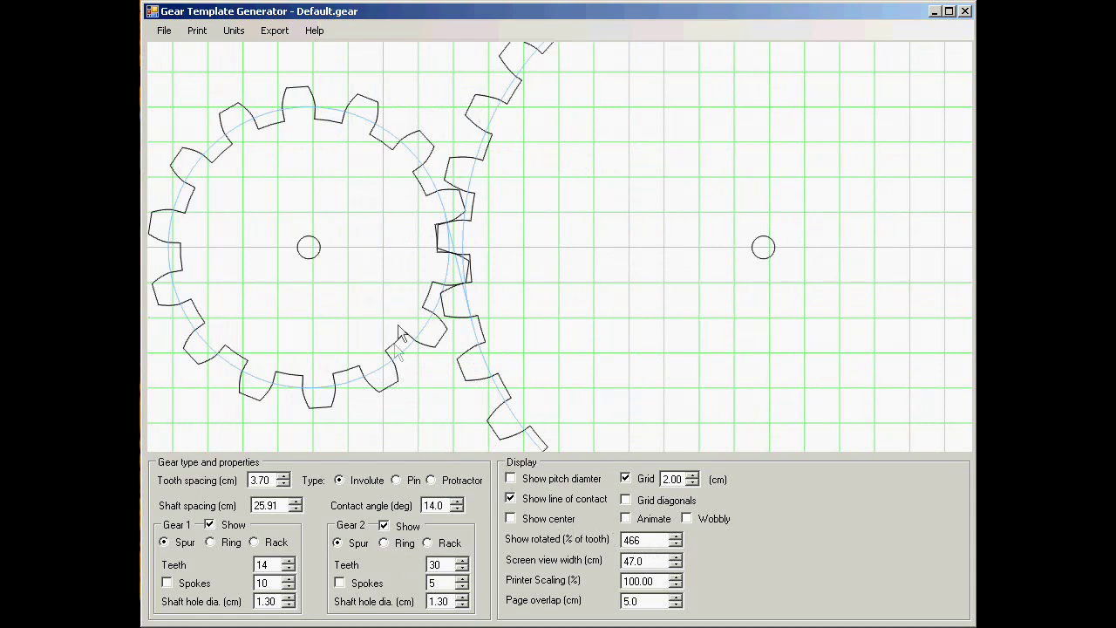
left_click(655, 550)
scroll(517, 412, "down", 3)
- Animate the 14- and 30-tooth gears, widen the view to 59.0 cm, and enable gear 2 spokes
scroll(517, 417, "down", 20)
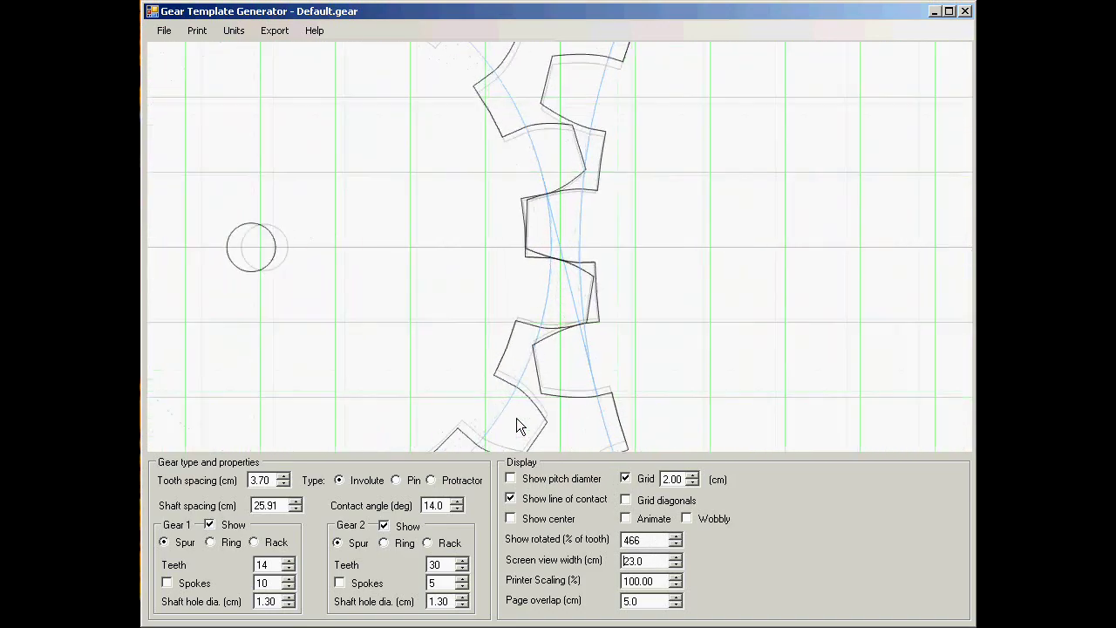
left_click(625, 519)
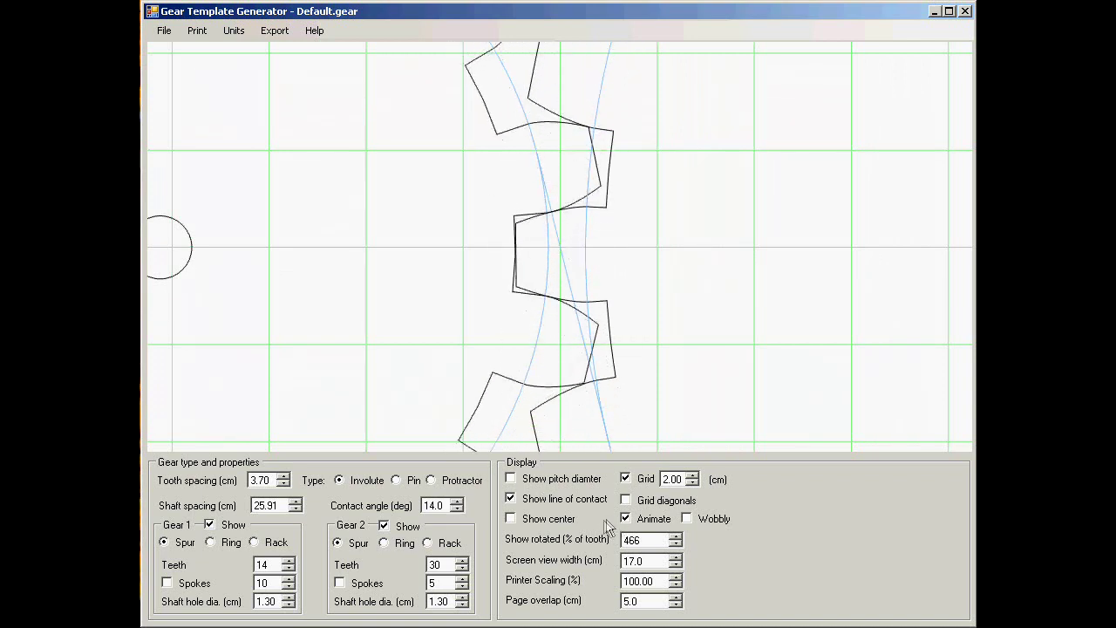
scroll(656, 560, "up", 12)
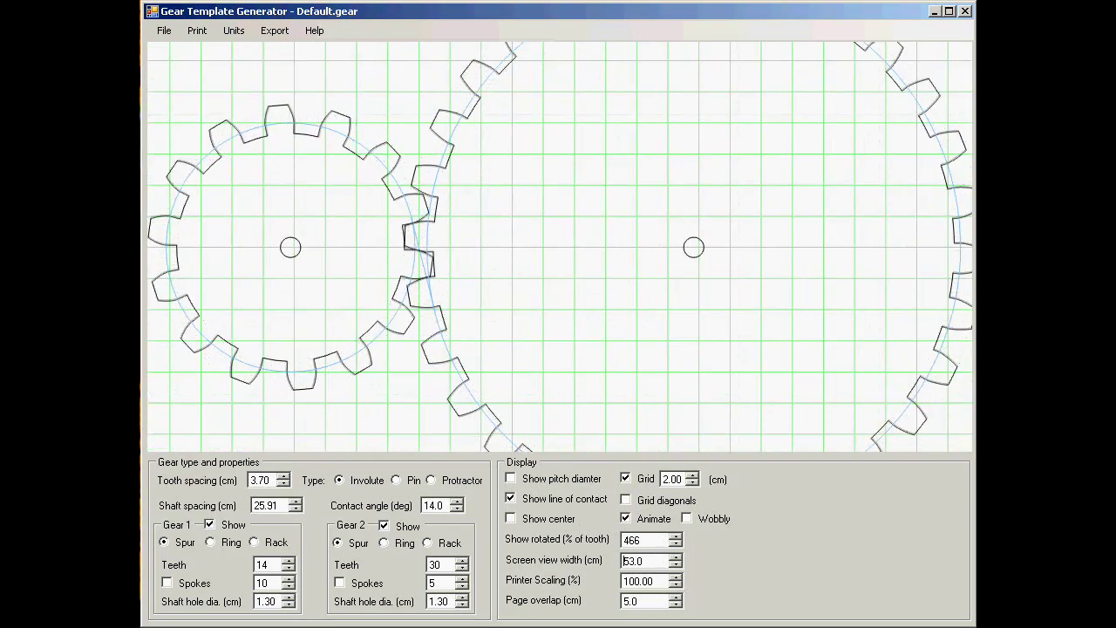
scroll(624, 561, "up", 2)
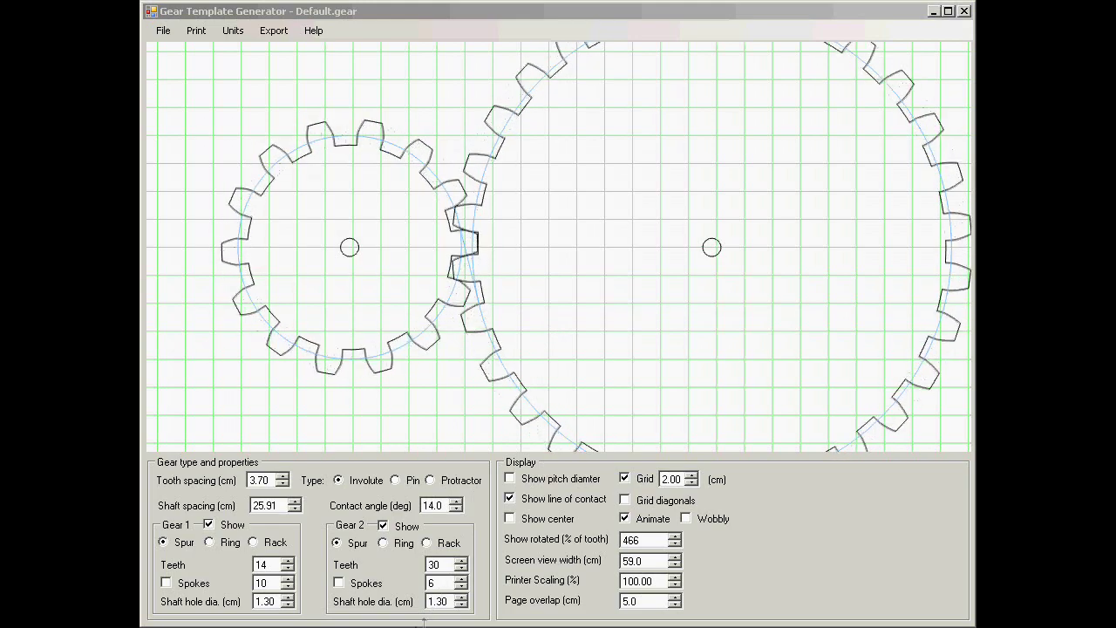
left_click(340, 584)
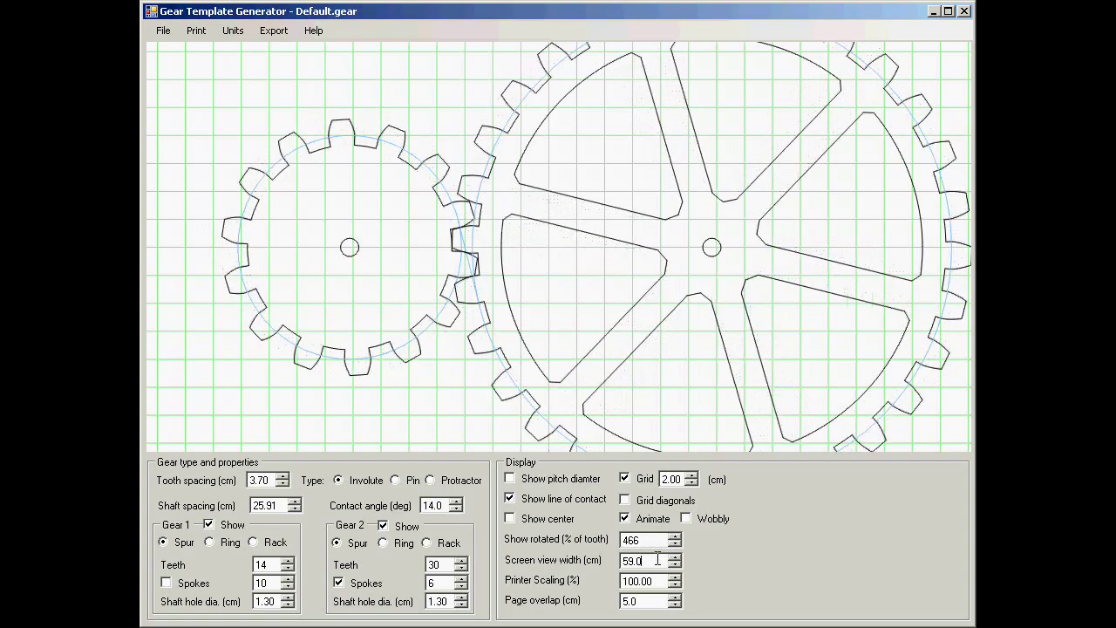
- Hide the line of contact and pitch circles and enable spokes on gear 1
scroll(658, 560, "up", 5)
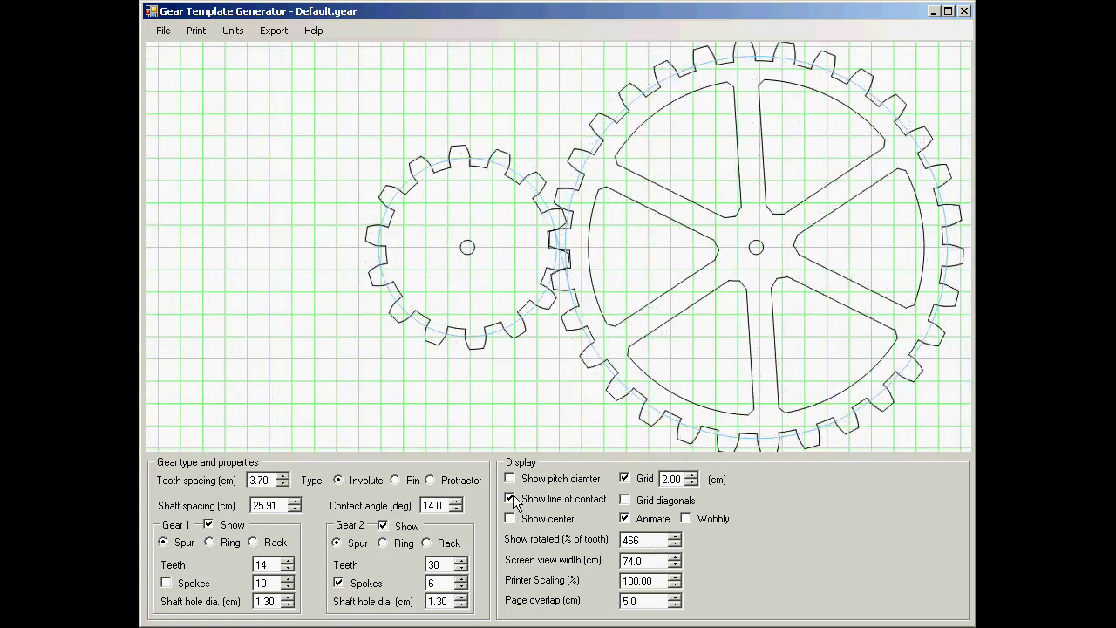
left_click(510, 499)
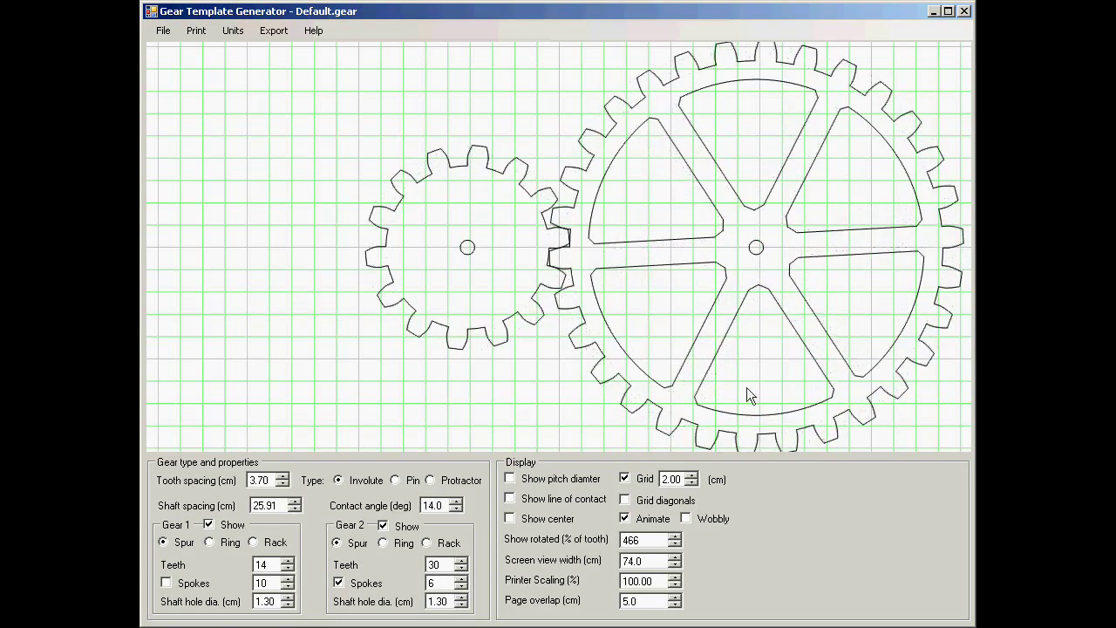
left_click(211, 584)
- Try gear 1 at 22 then 15 teeth and cut its spokes to three
left_click(289, 561)
left_click(288, 562)
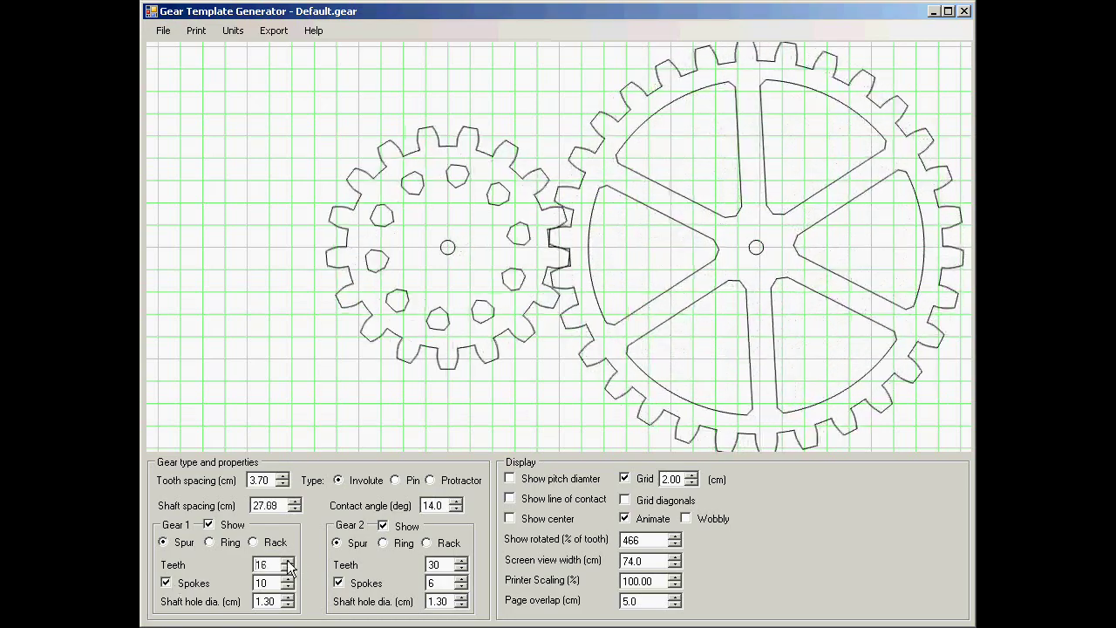
left_click(288, 561)
left_click(289, 561)
left_click(289, 562)
left_click(289, 562)
left_click(288, 562)
left_click(288, 562)
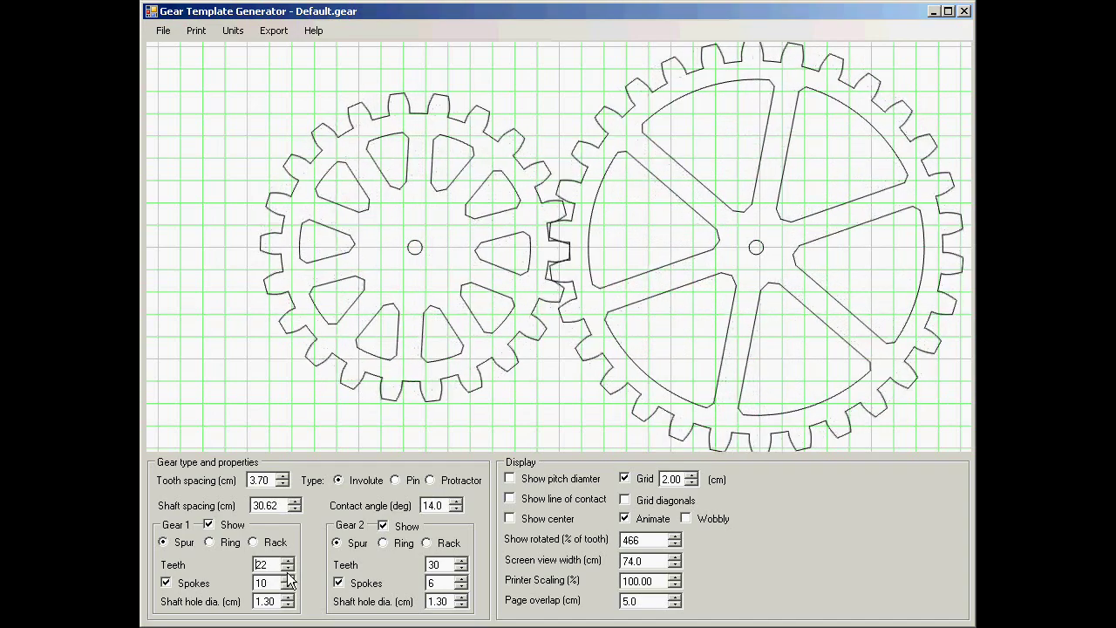
left_click(289, 569)
left_click(289, 569)
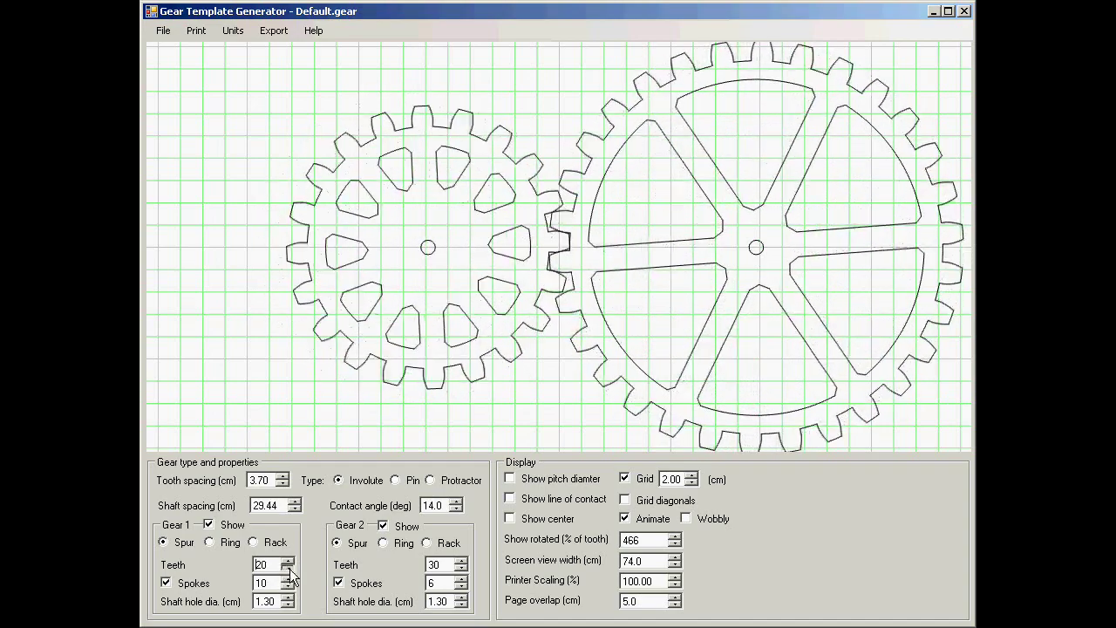
left_click(289, 569)
left_click(289, 569)
left_click(289, 569)
left_click(289, 569)
left_click(288, 568)
left_click(289, 587)
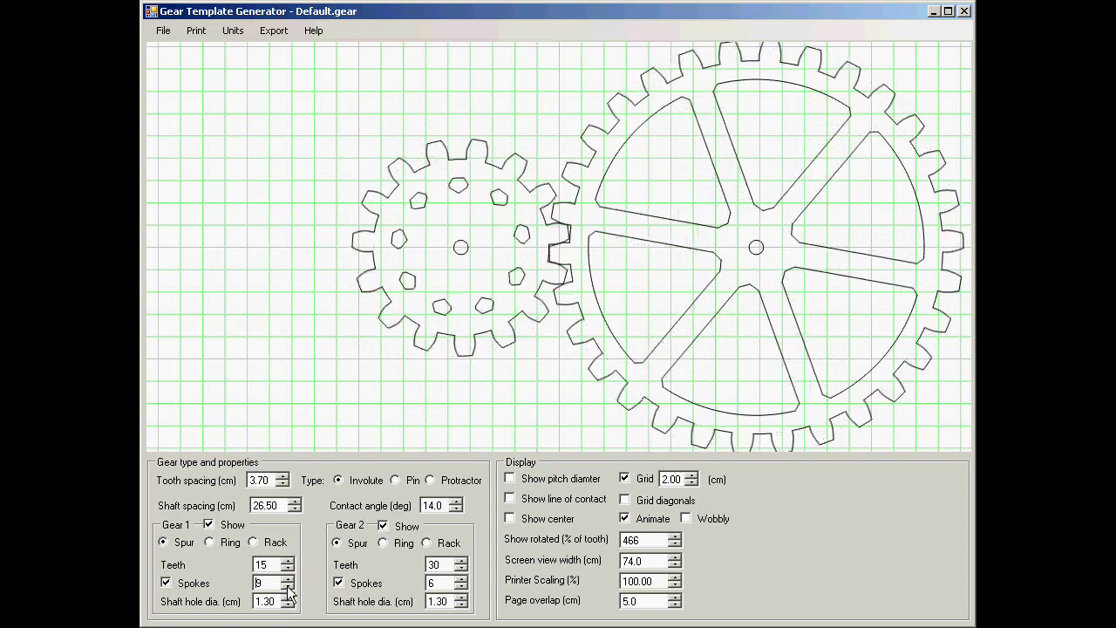
left_click(289, 587)
left_click(289, 587)
left_click(289, 587)
left_click(289, 587)
left_click(289, 587)
left_click(288, 587)
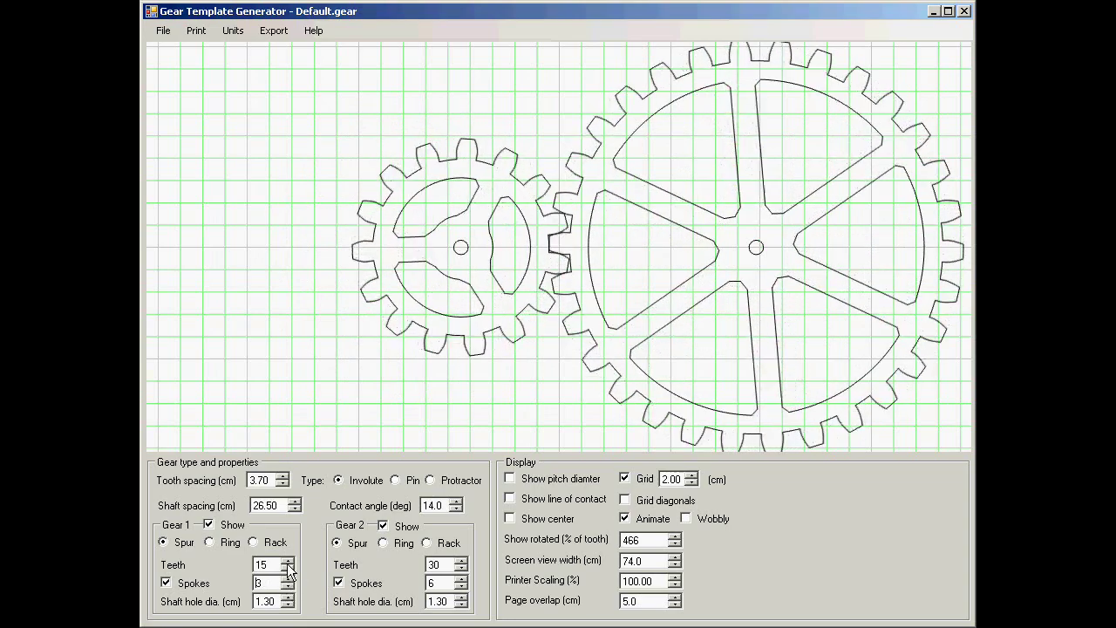
- Try gear 1 at 12 teeth, then settle on 18 teeth with three spokes
left_click(289, 569)
left_click(289, 568)
left_click(289, 569)
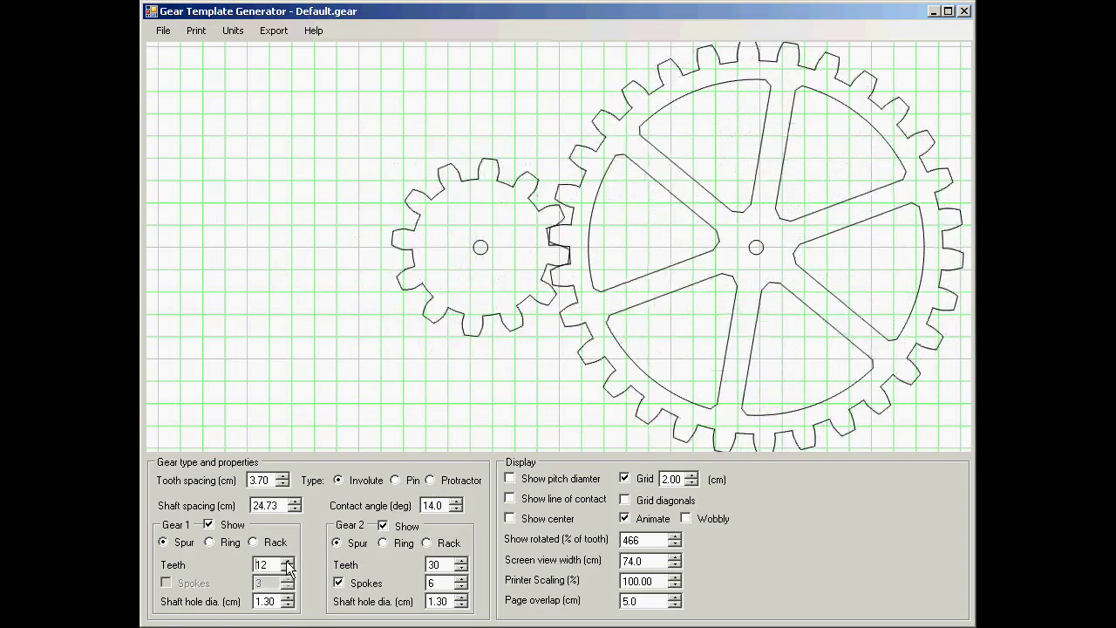
left_click(289, 560)
left_click(289, 560)
left_click(288, 560)
left_click(288, 561)
left_click(289, 561)
left_click(289, 561)
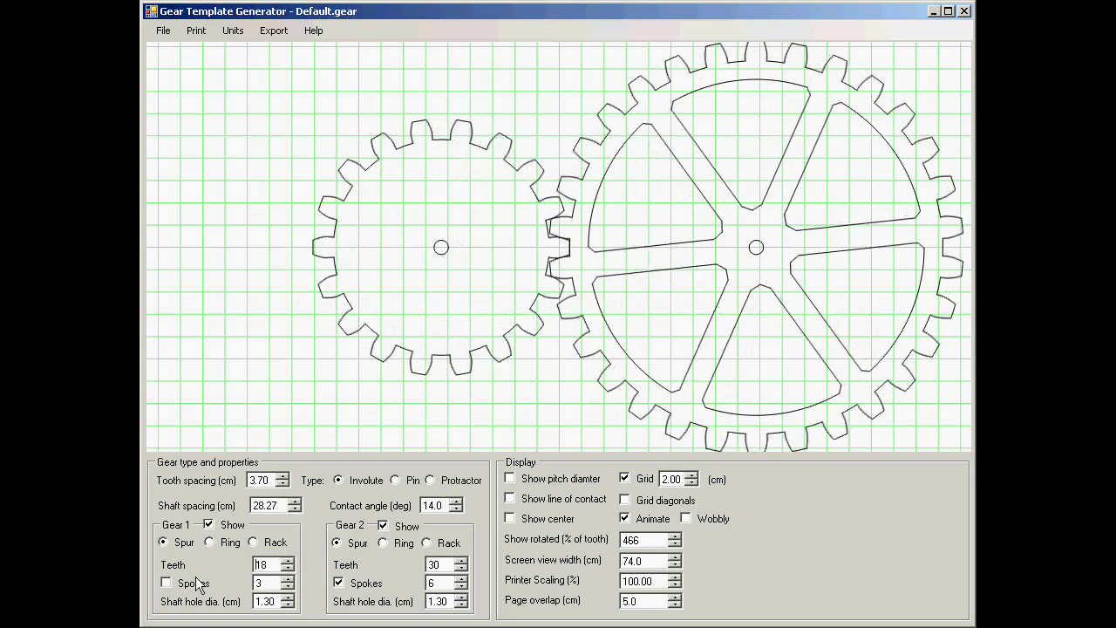
left_click(197, 583)
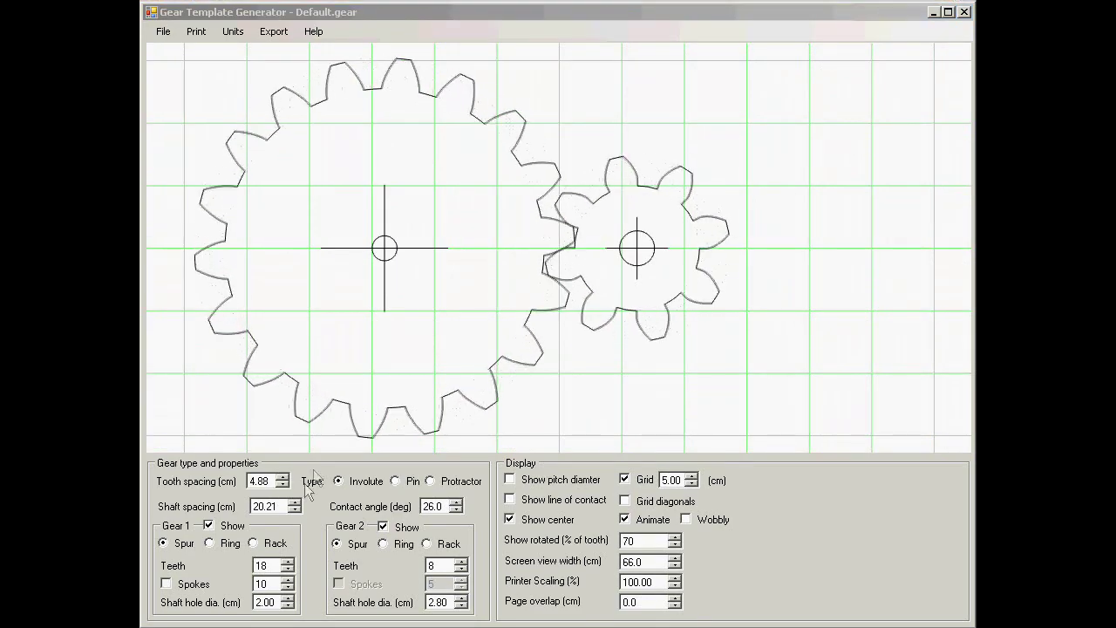
- Switch gear 1 to Rack then Ring, cut gear 2 to 7 teeth, and set shaft spacing to 10
left_click(253, 543)
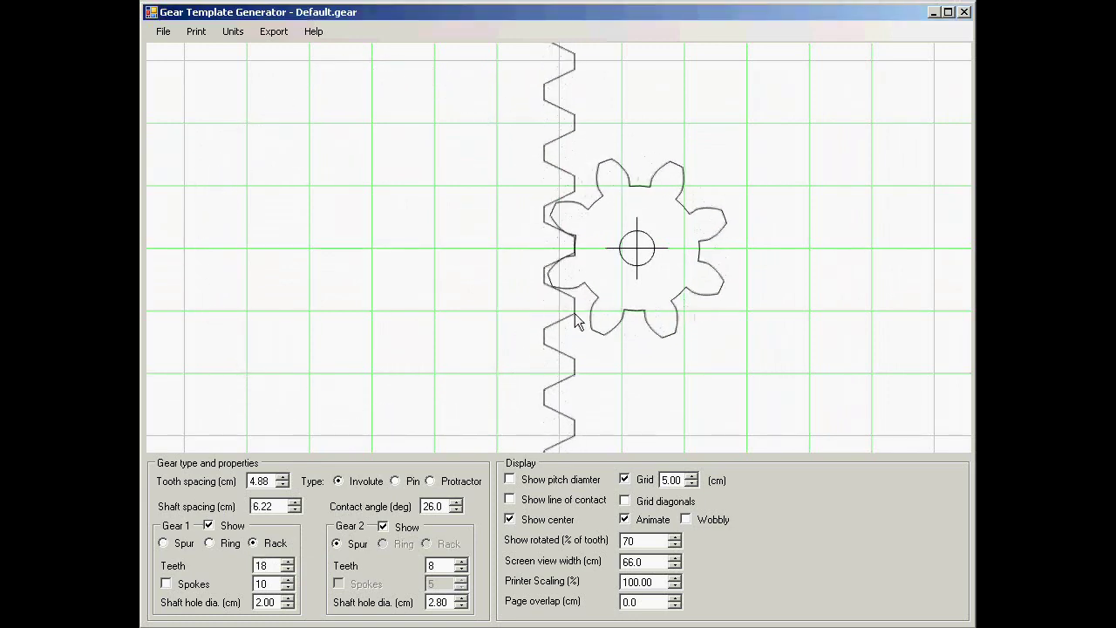
left_click(210, 543)
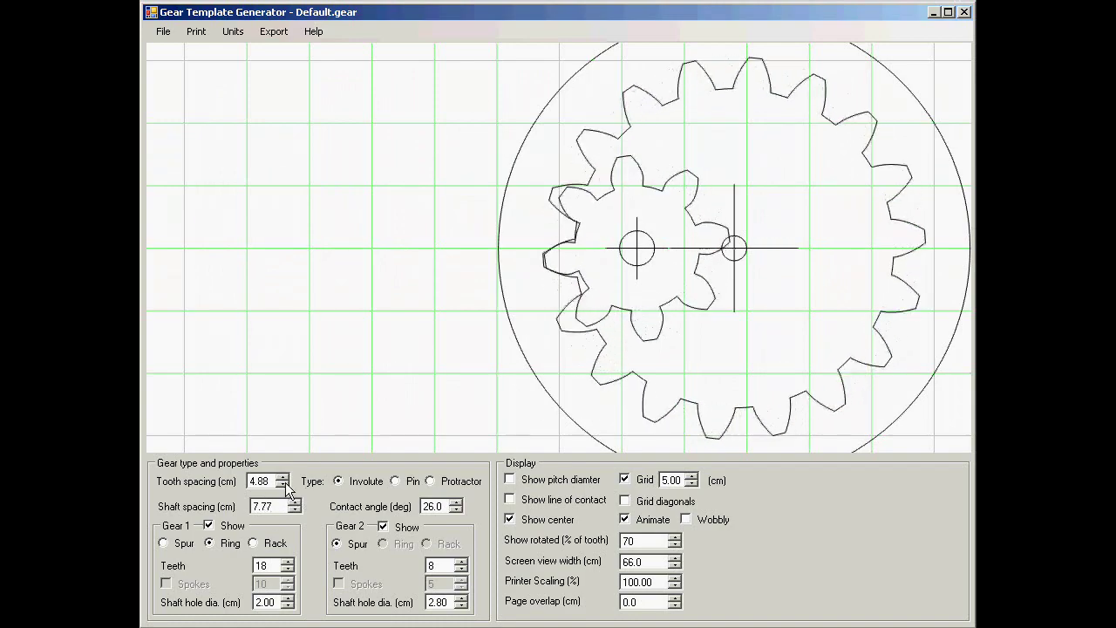
left_click(461, 570)
left_click(461, 571)
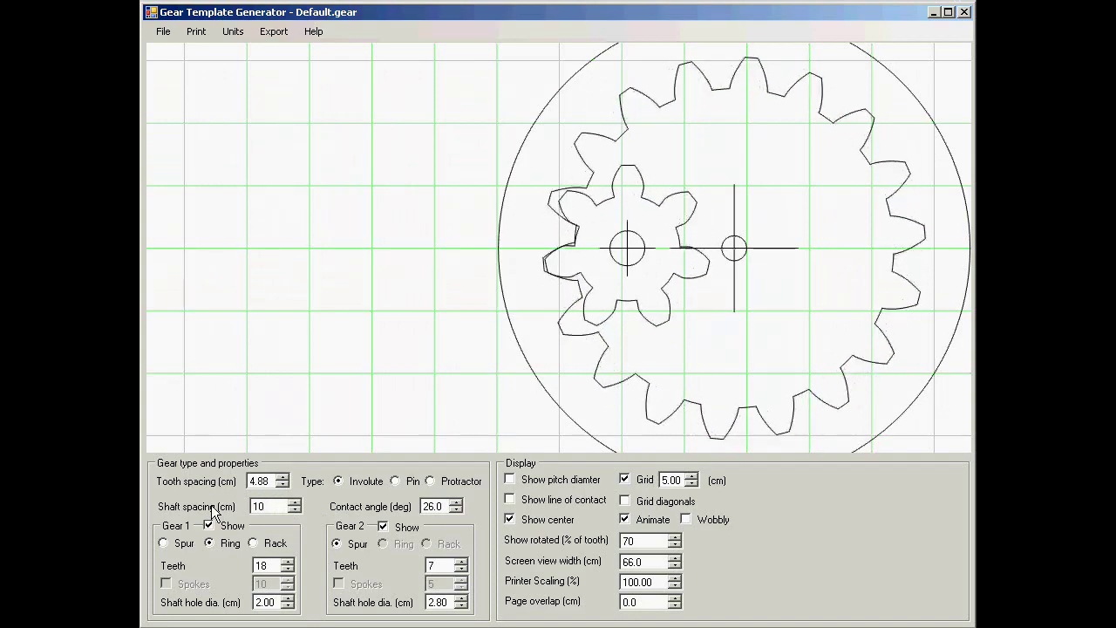
key("Return")
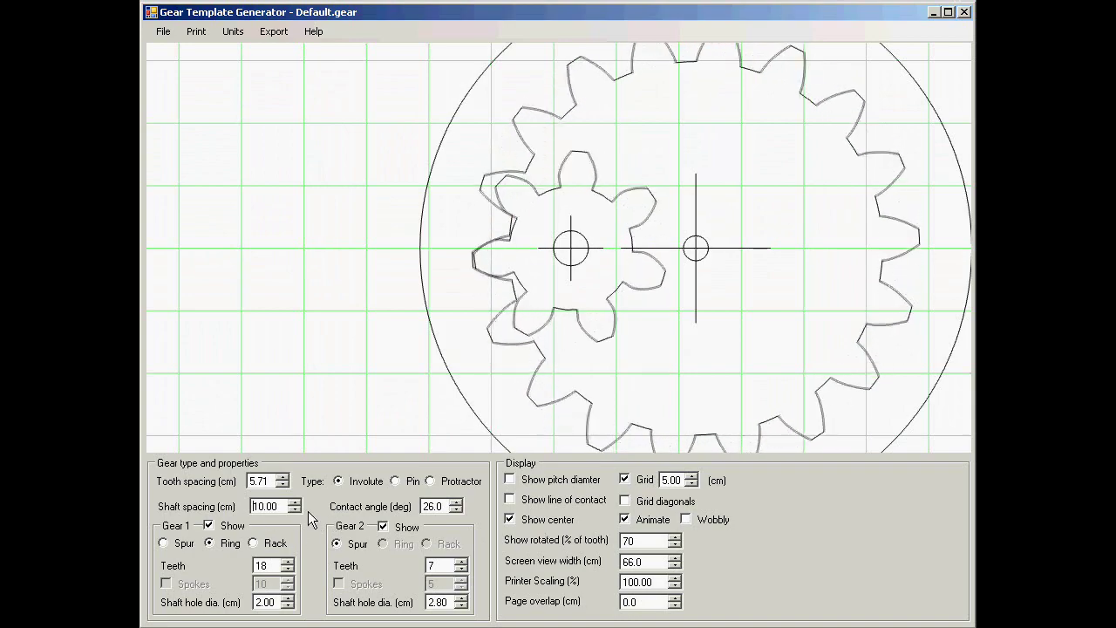
- Change the Units setting to Inches, leaving the gear values as they are
left_click(234, 33)
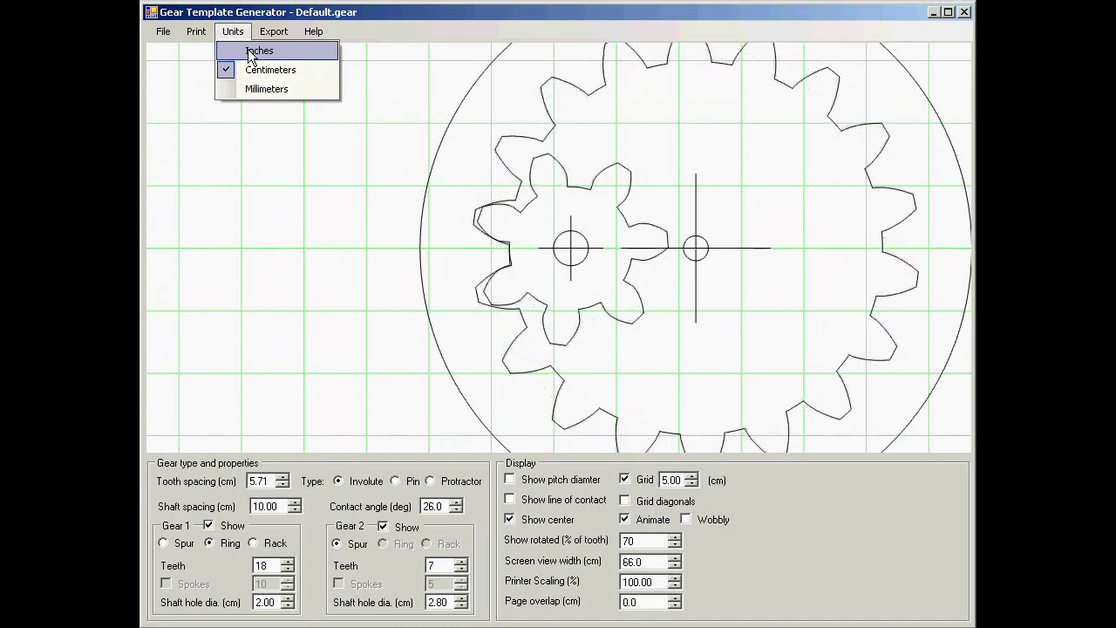
left_click(251, 52)
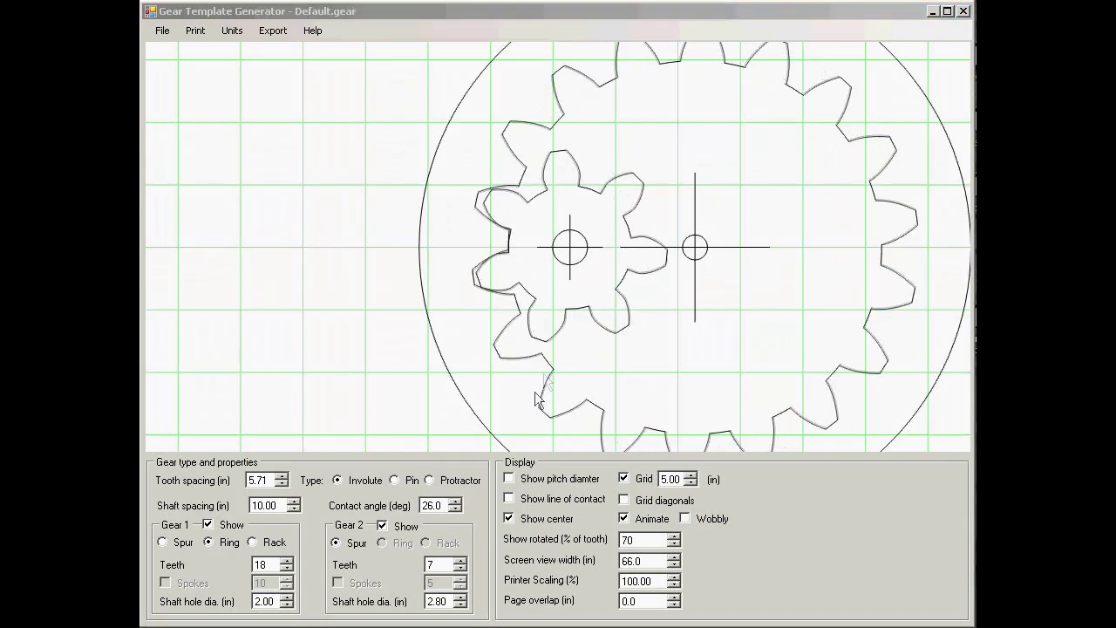
- Switch to pin-style teeth with a 2.40 pin diameter and make Gear 1 a spur gear
left_click(395, 482)
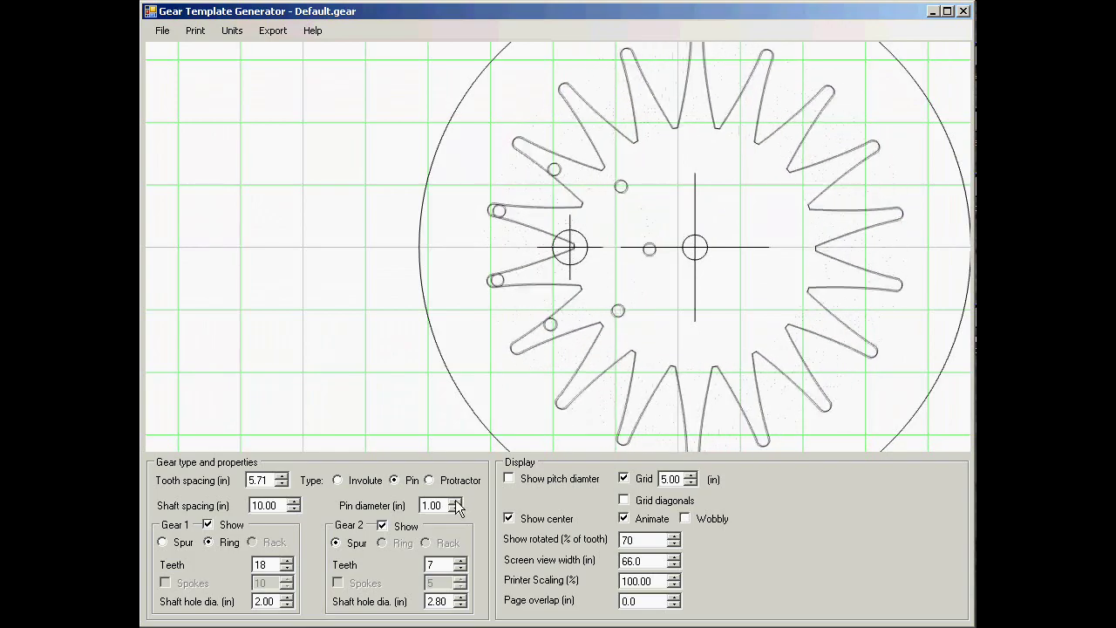
left_click_drag(455, 502, 455, 503)
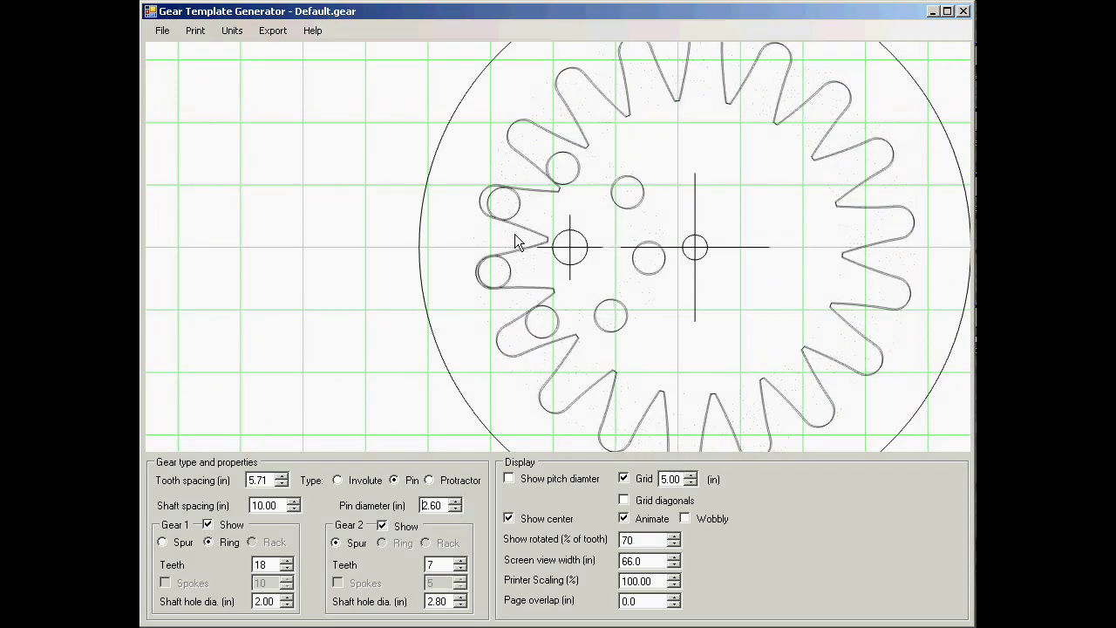
left_click(163, 542)
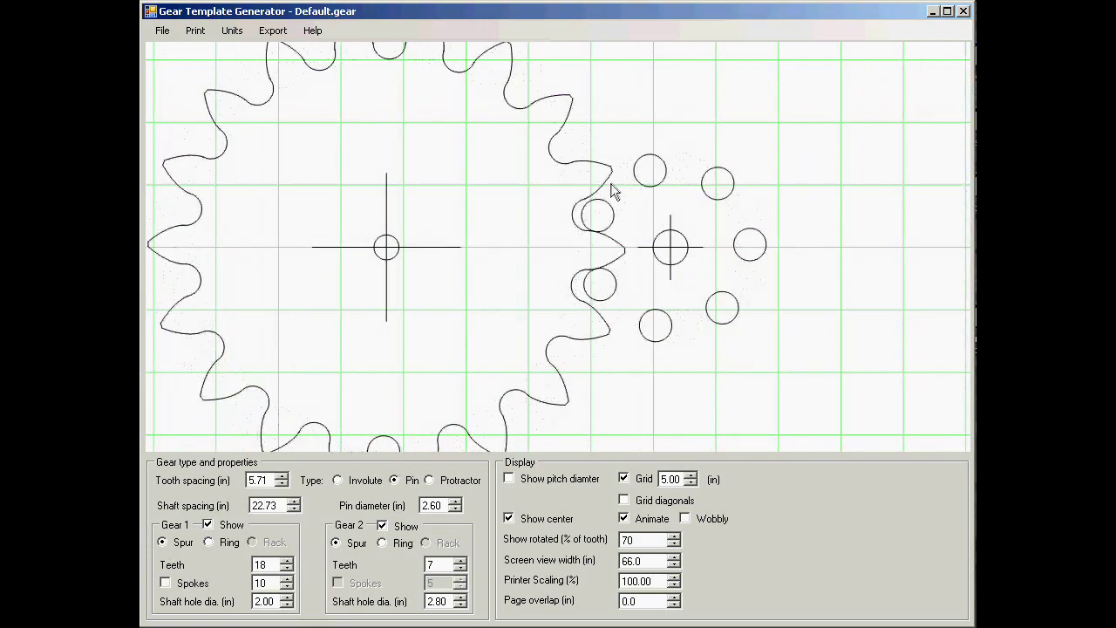
- Stop the animation and rotate the gear pair to 320% of a tooth
left_click(624, 519)
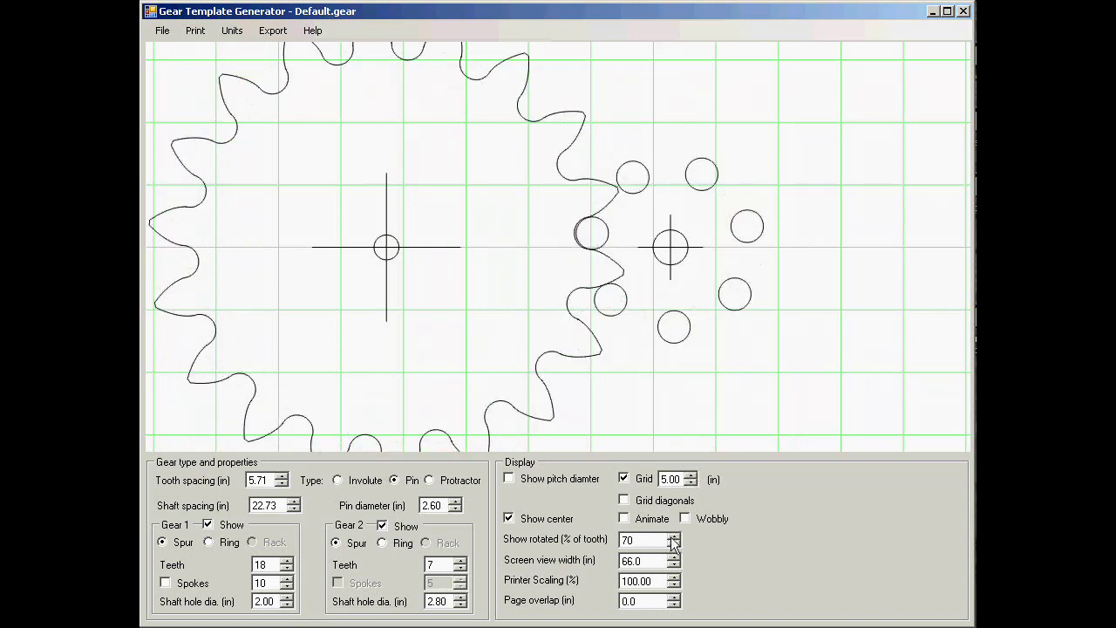
left_click_drag(674, 541, 674, 541)
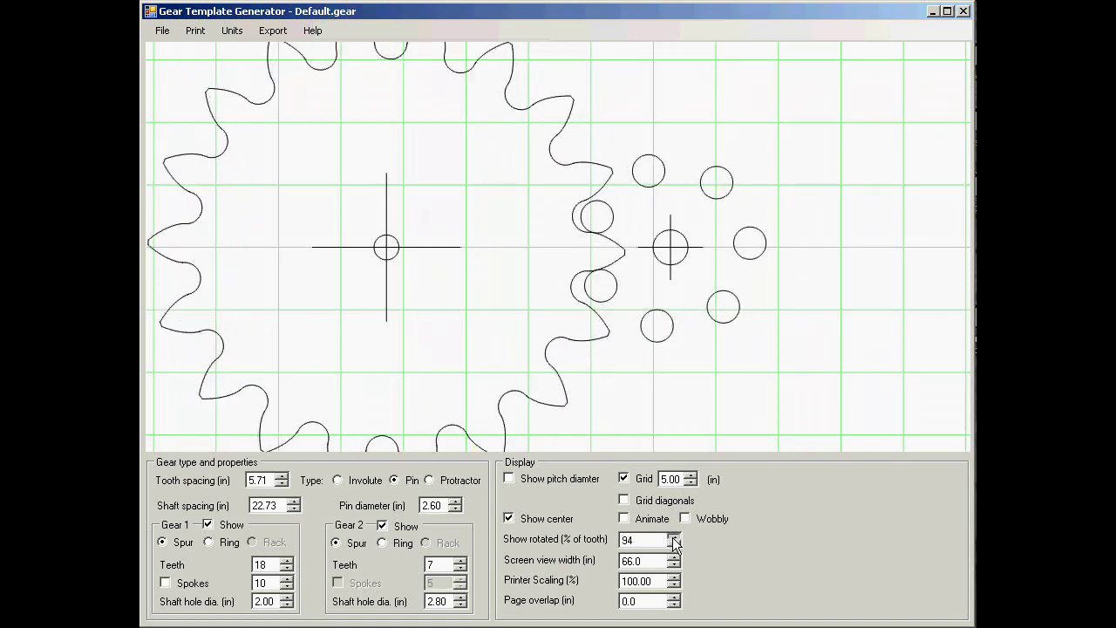
left_click_drag(674, 541, 674, 541)
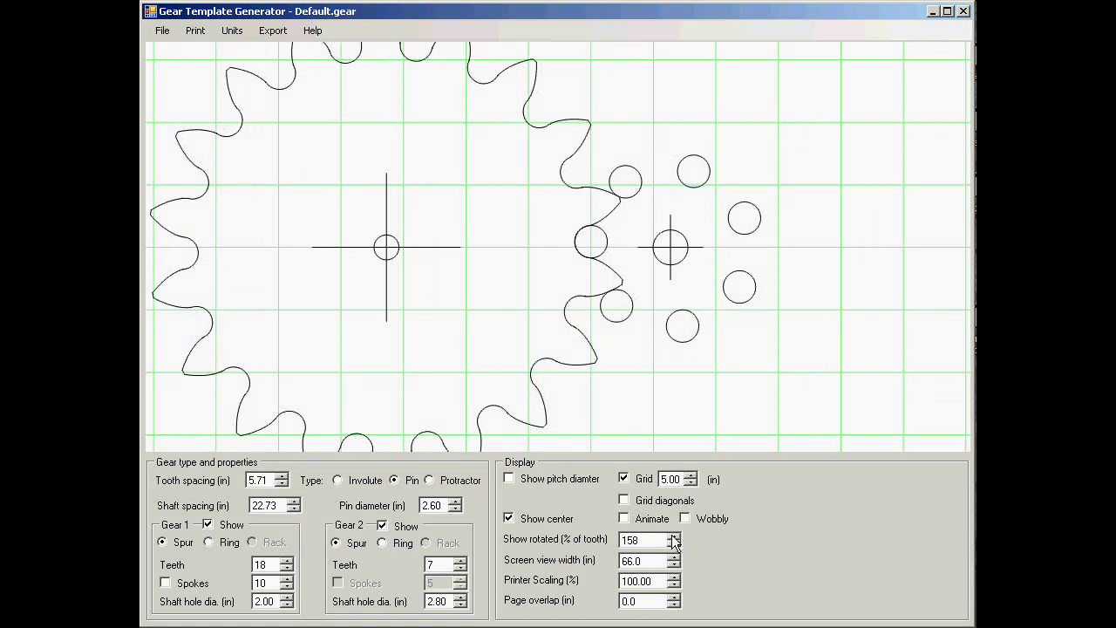
left_click_drag(674, 540, 674, 540)
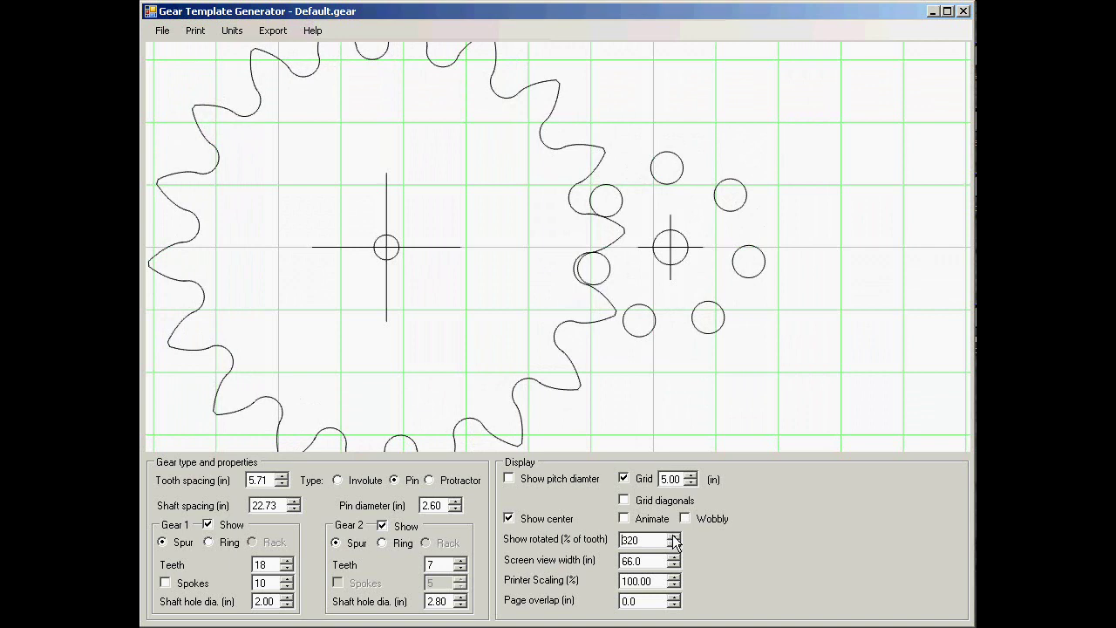
- Make Gear 2 a ring, cut Gear 1 to 3 teeth, and shrink pin diameter to 1.50
left_click(210, 541)
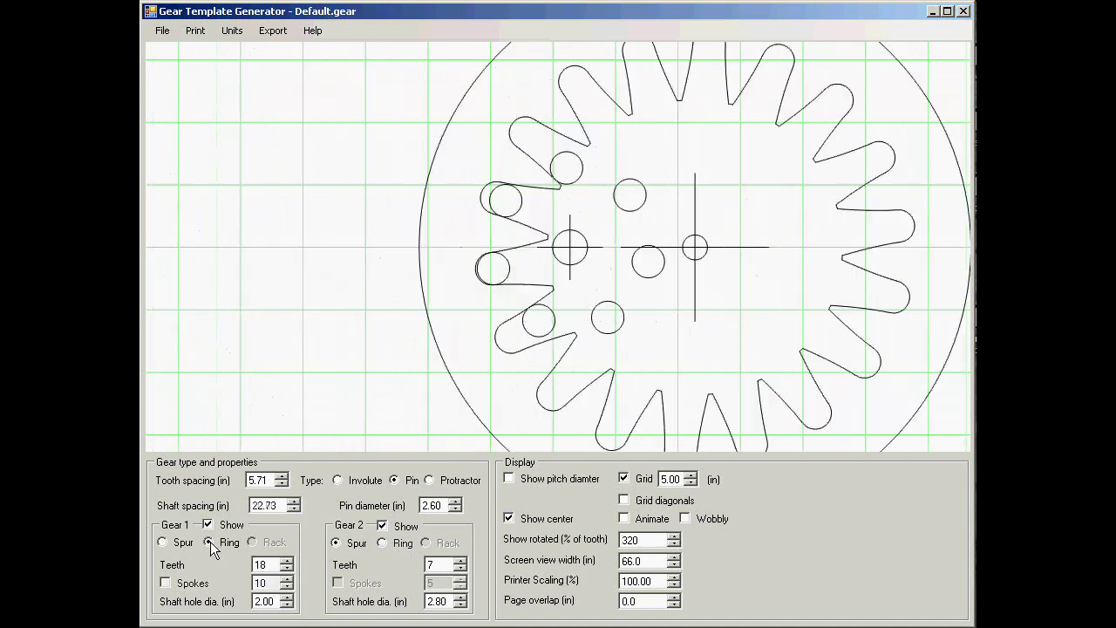
left_click(161, 542)
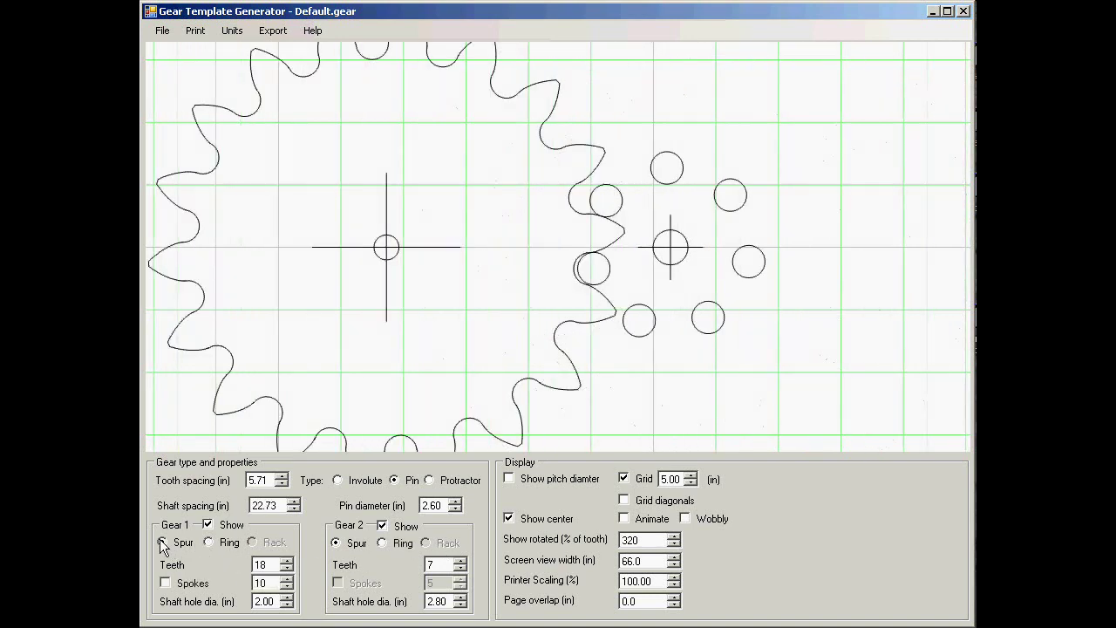
left_click(383, 542)
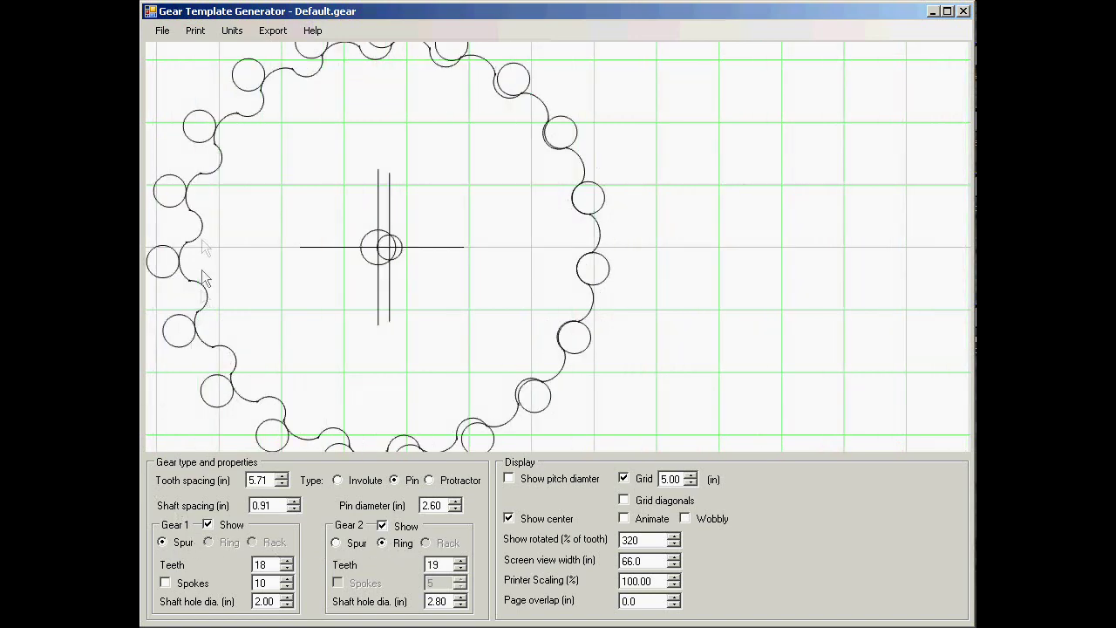
left_click(287, 569)
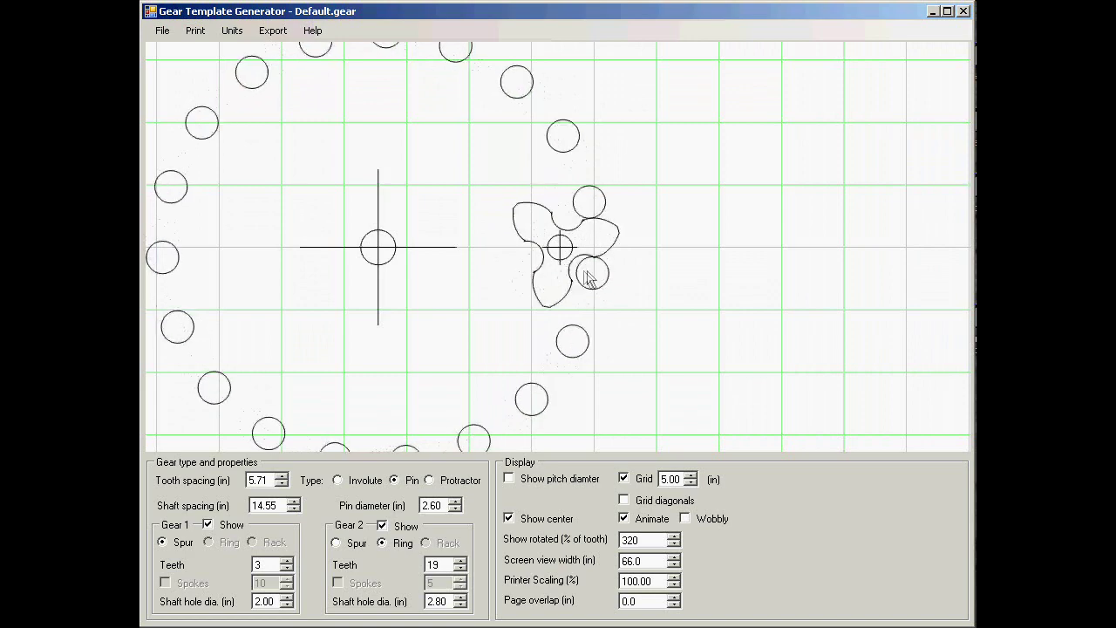
left_click(455, 509)
left_click(455, 510)
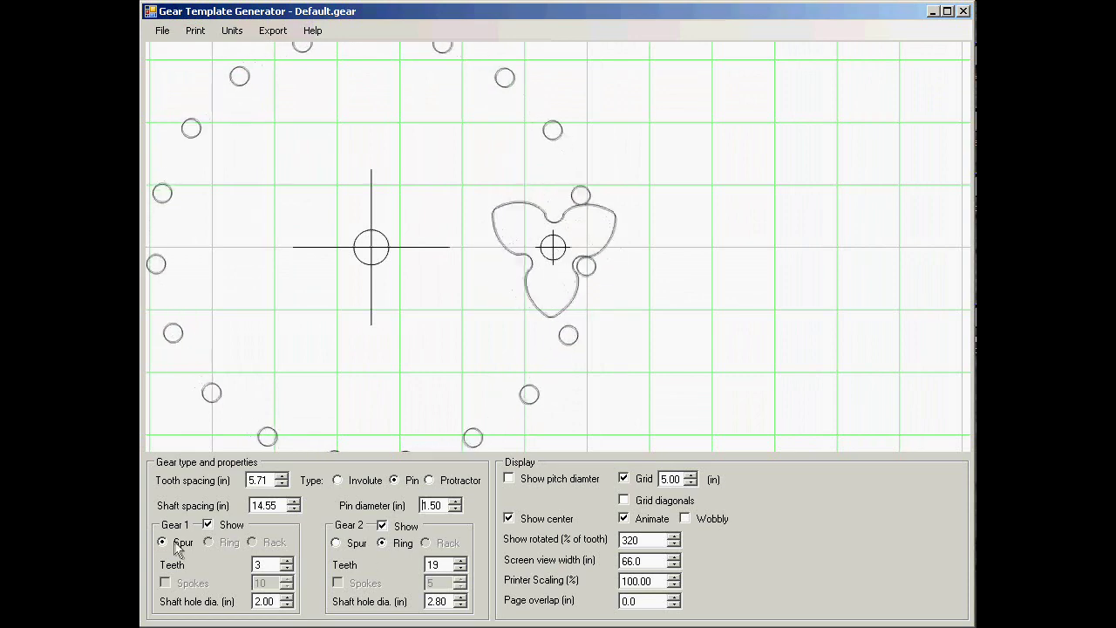
- Make Gear 2 a 3-tooth spur gear and give Gear 1 20 teeth
left_click(337, 543)
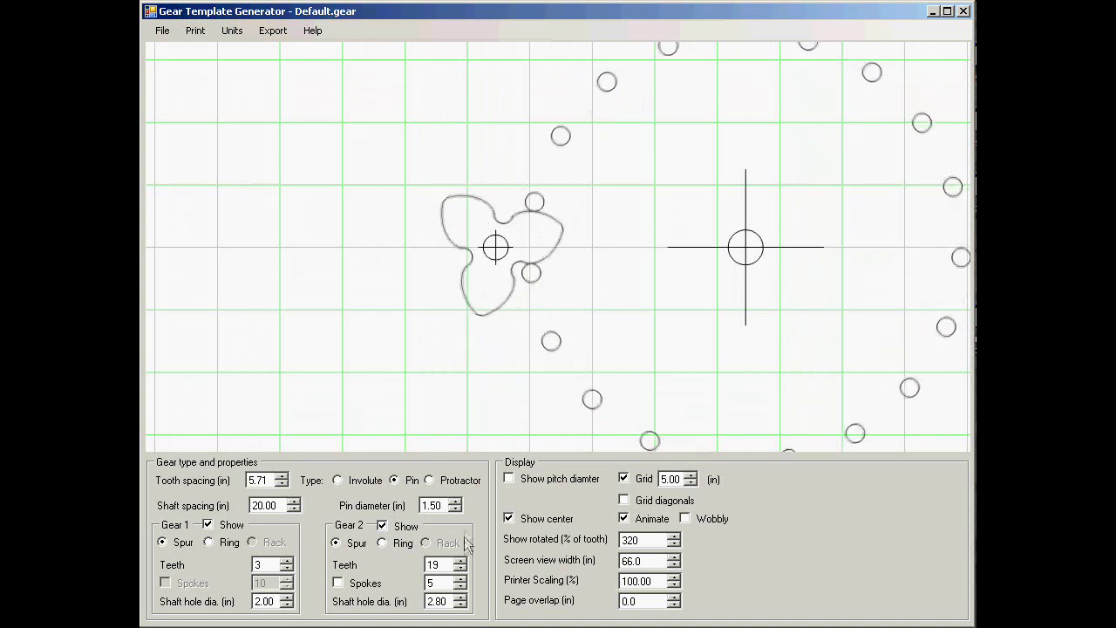
double_click(434, 565)
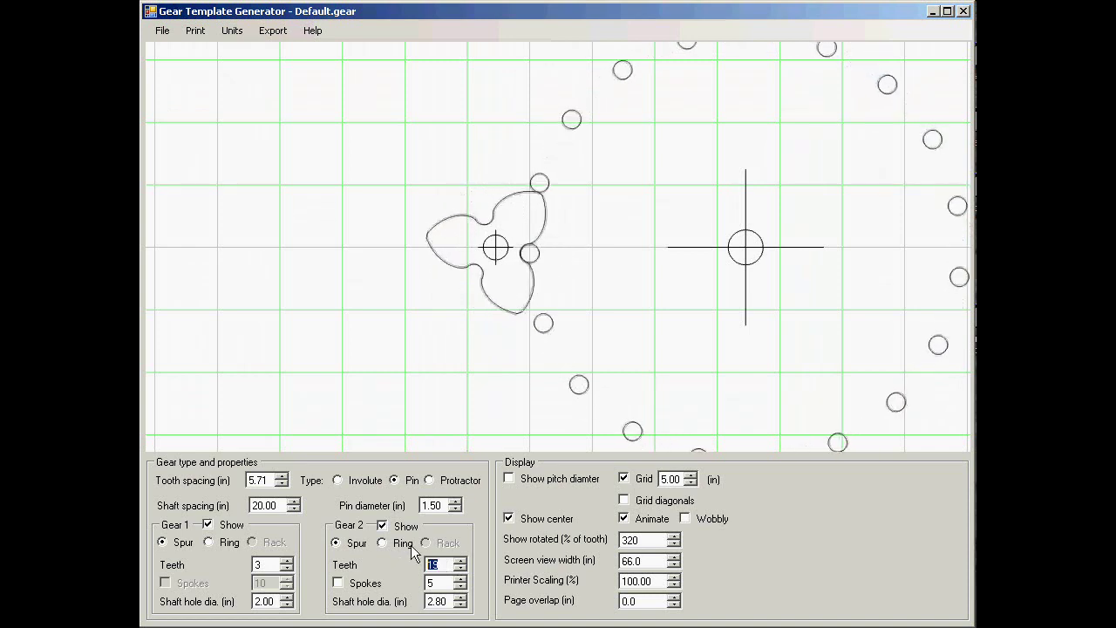
type("3")
key("Return")
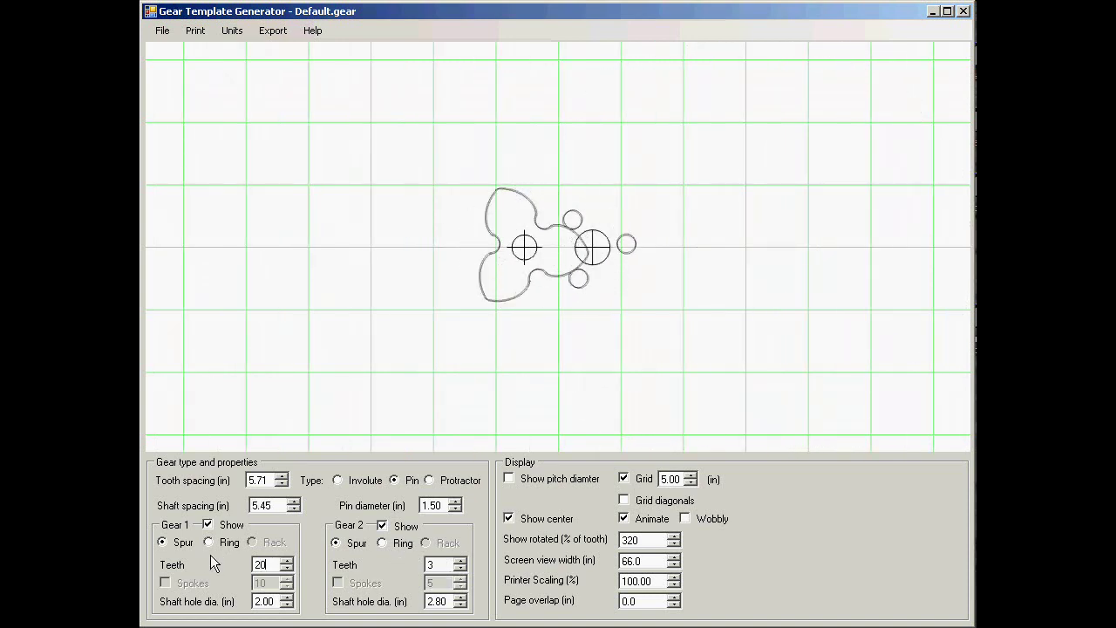
key("Return")
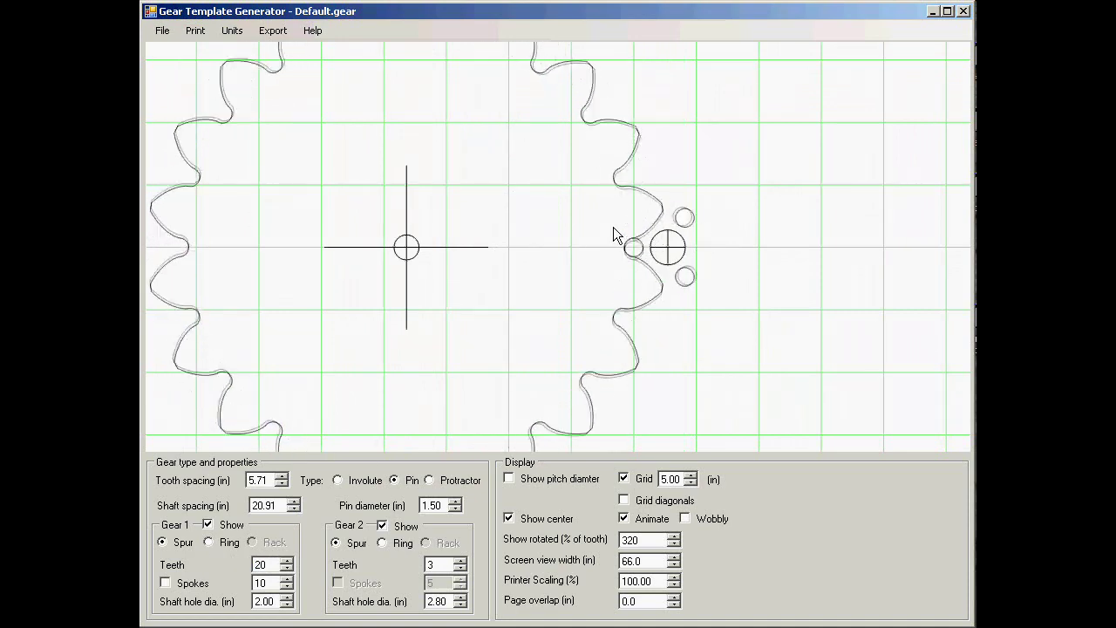
- Set Gear 2's shaft hole diameter to 0 and hide the centre marks
left_click(460, 605)
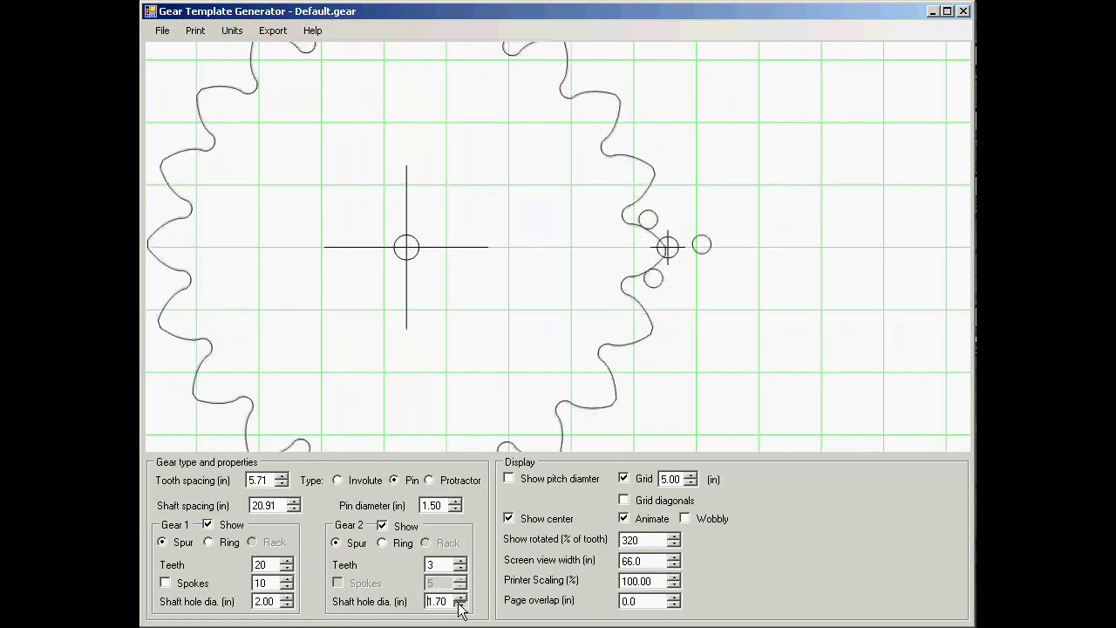
type("0")
key("Return")
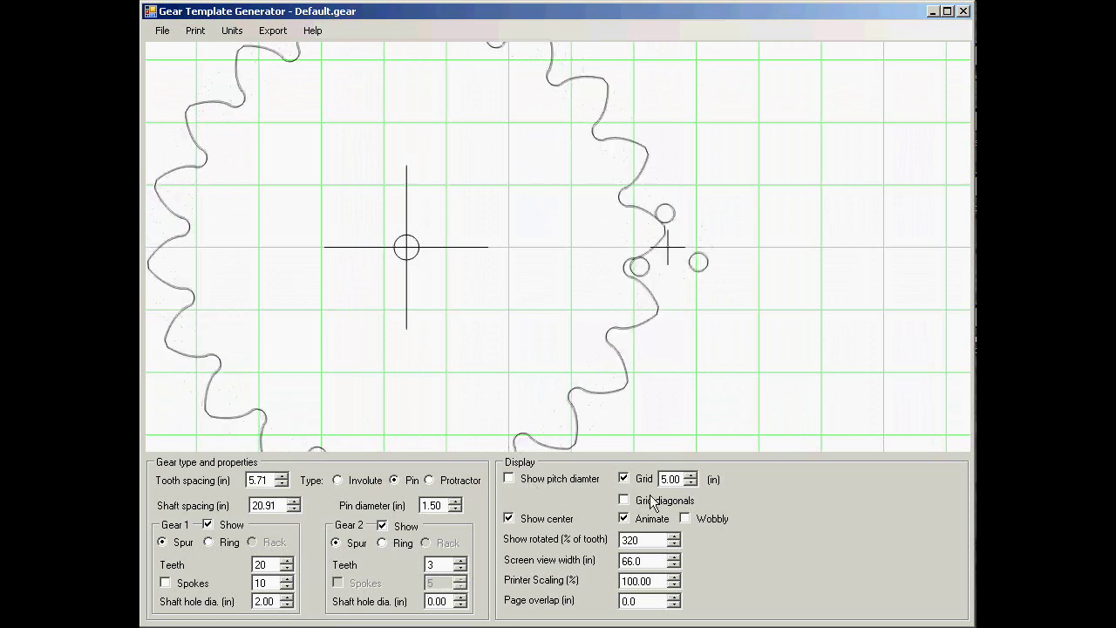
left_click(509, 519)
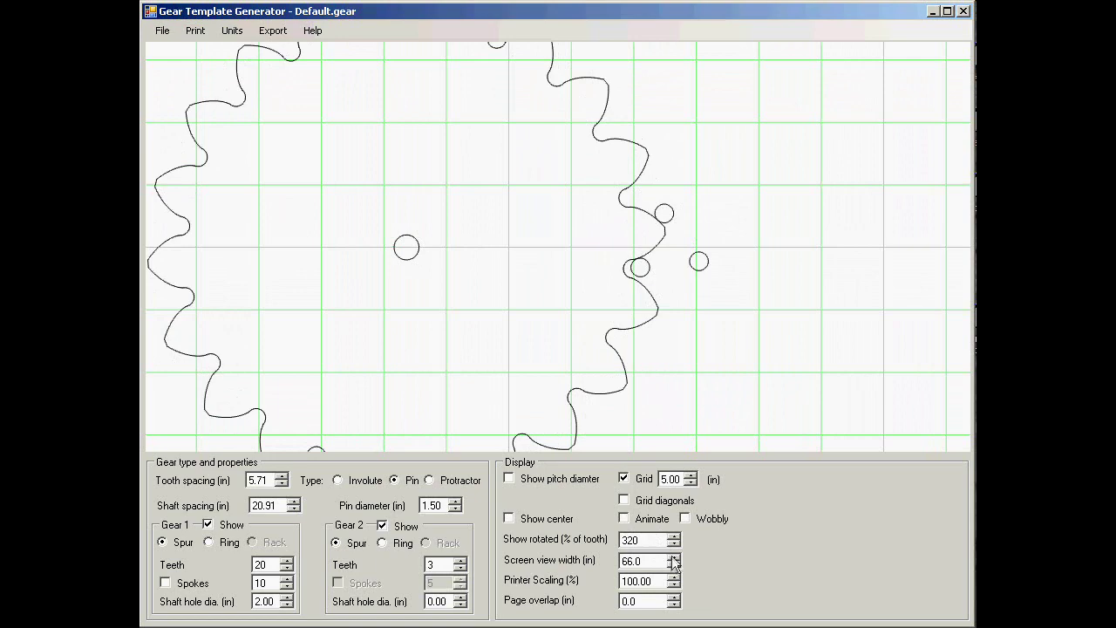
- Bring the screen view width down to 54.0 with its spin arrows
left_click(674, 557)
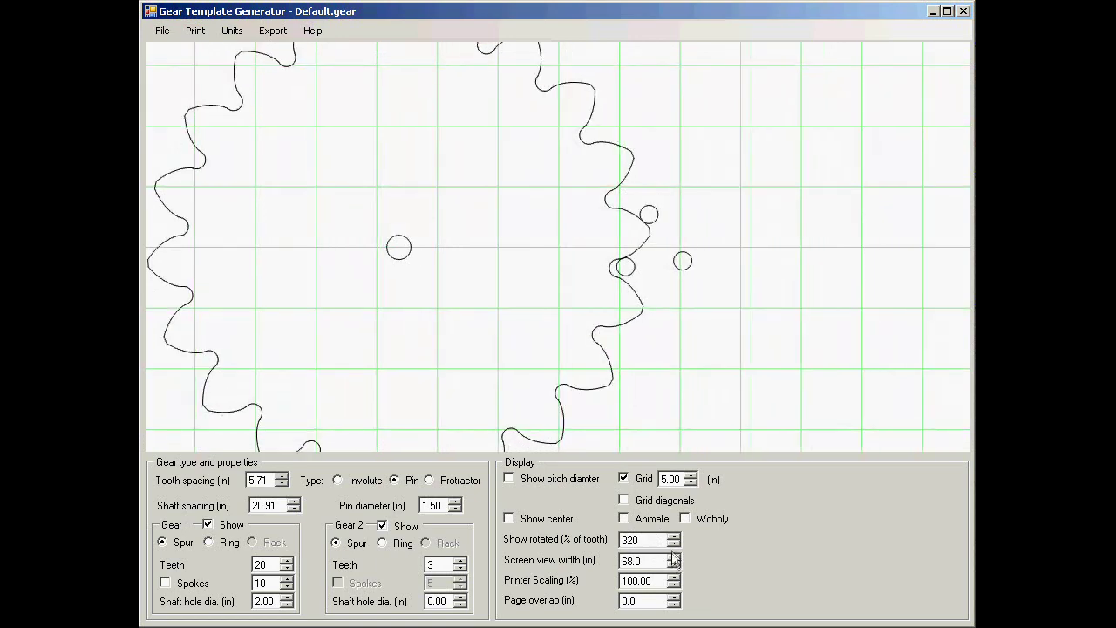
left_click(674, 558)
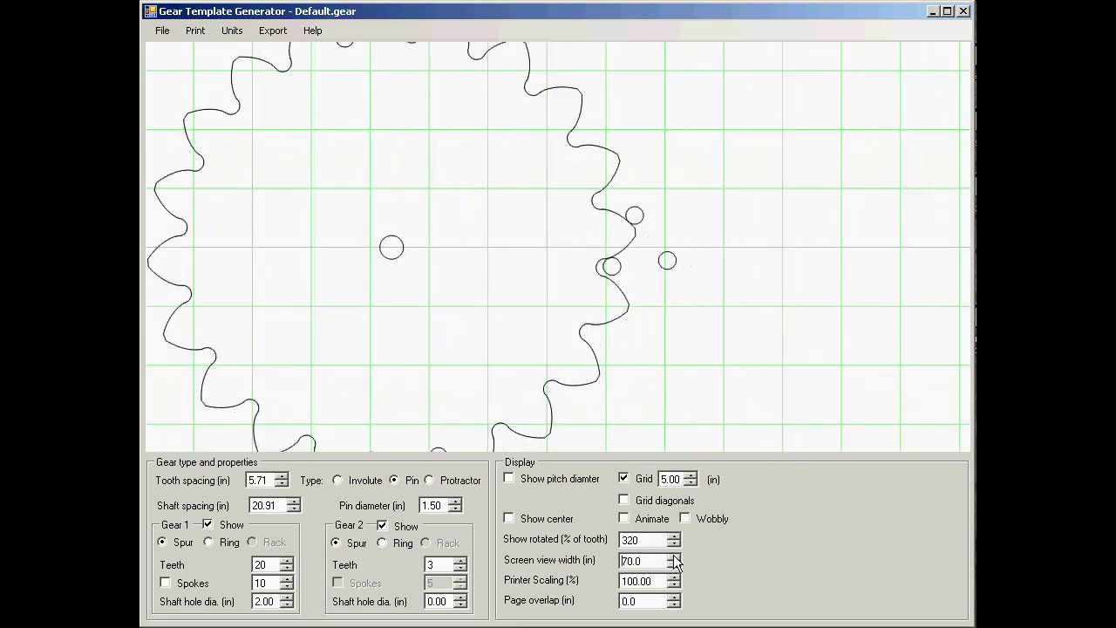
left_click(673, 557)
left_click(673, 565)
left_click(673, 565)
left_click(673, 565)
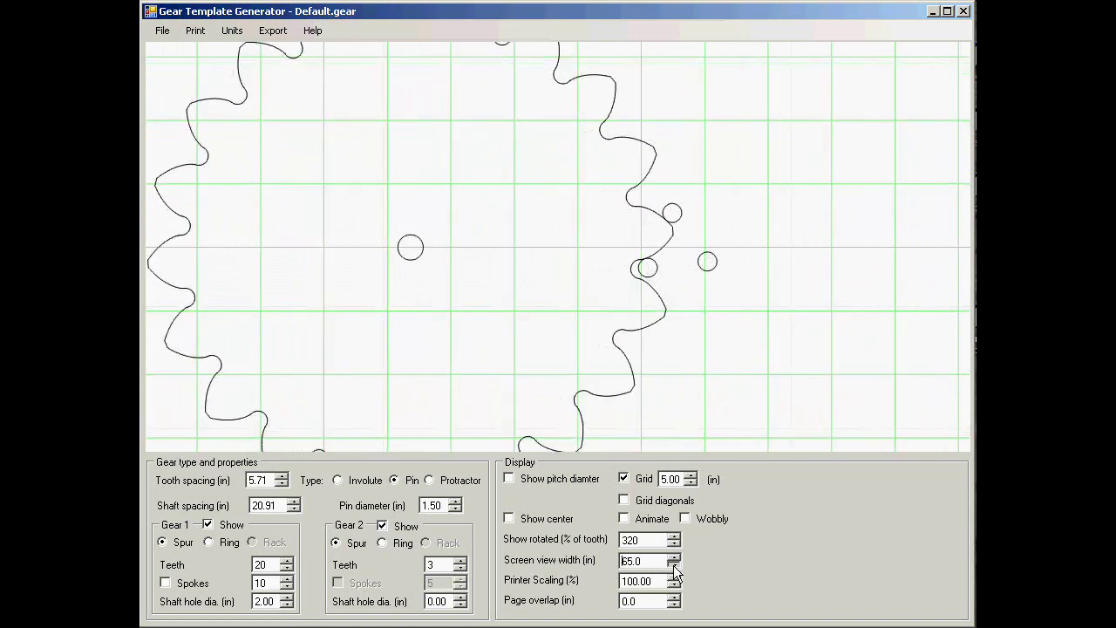
left_click(673, 565)
left_click(673, 566)
- Step the Show rotated value down from about 304% to 268%
left_click(673, 544)
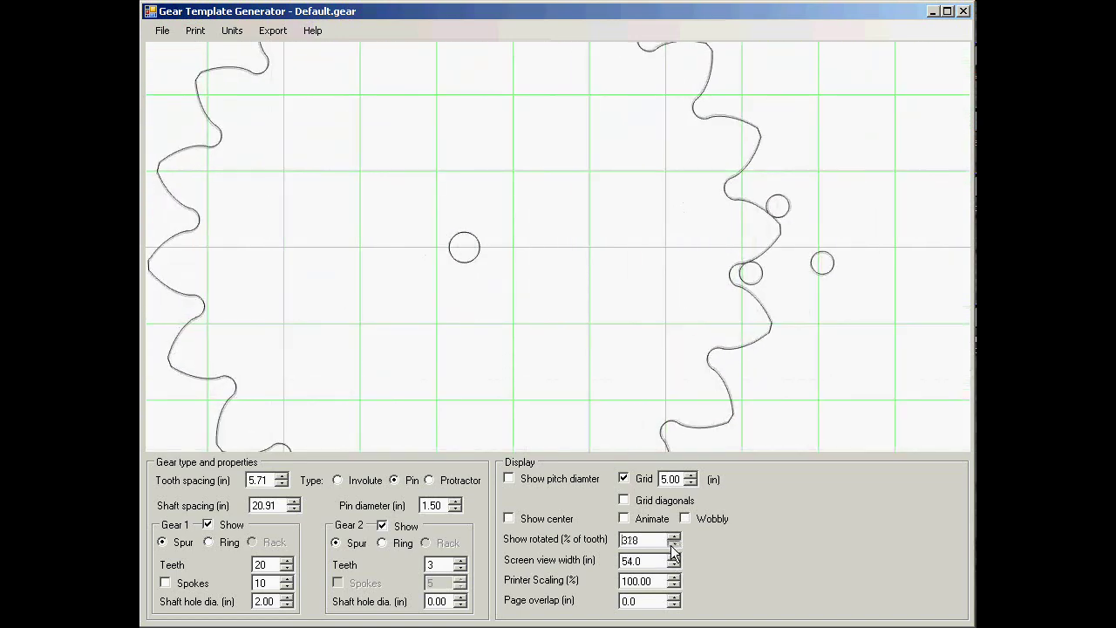
left_click(674, 545)
left_click(673, 544)
left_click(674, 544)
left_click(673, 545)
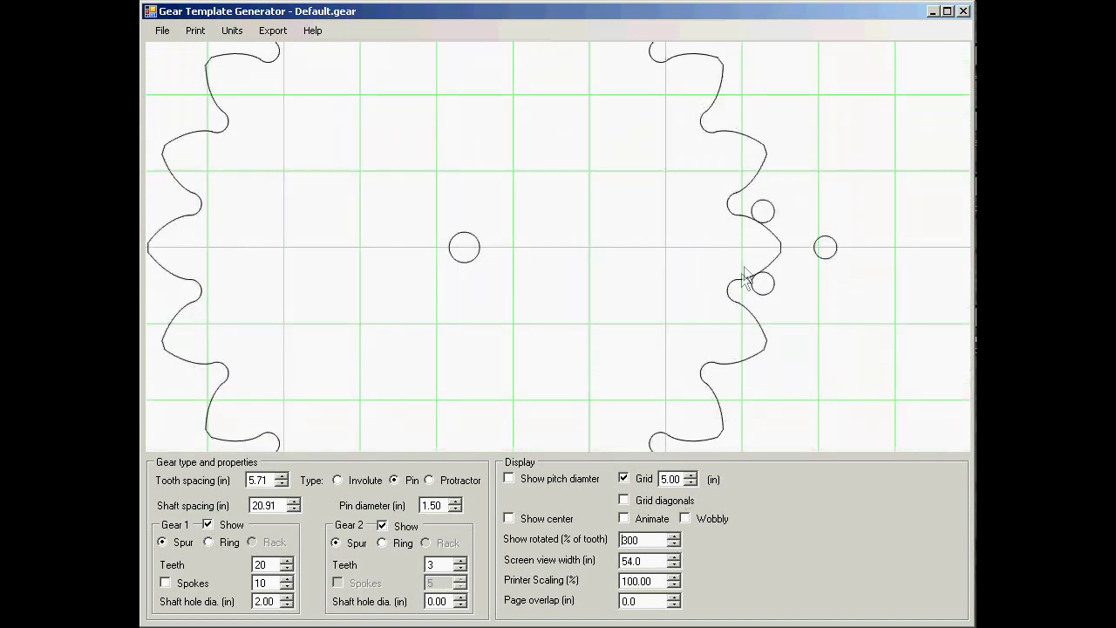
left_click(673, 544)
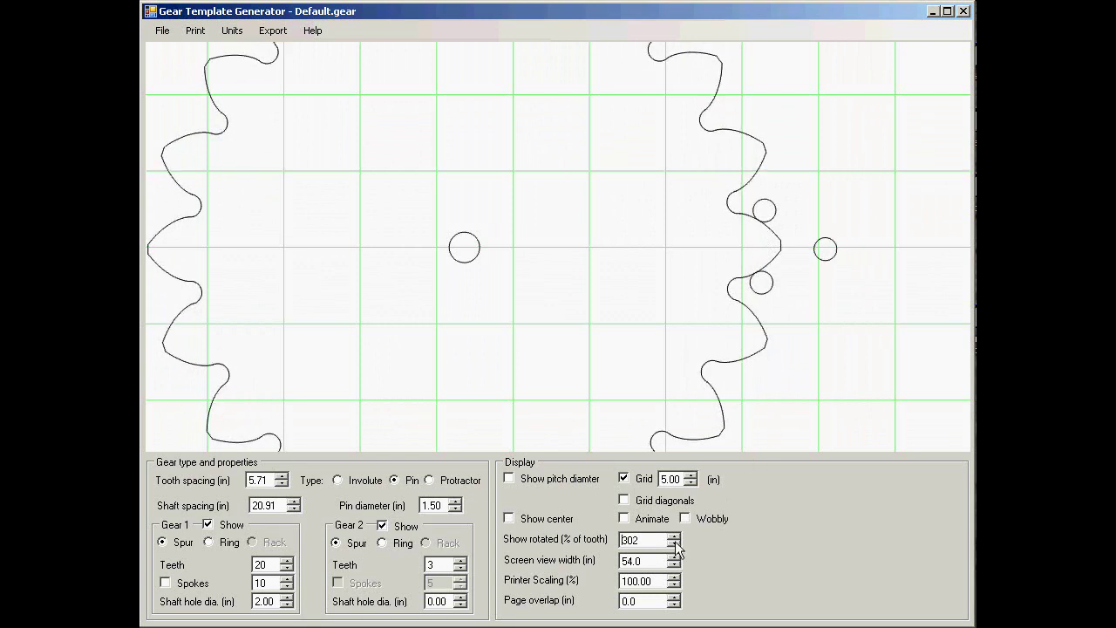
left_click(673, 544)
left_click(673, 544)
left_click(673, 545)
left_click(674, 544)
left_click(673, 545)
left_click(673, 545)
left_click(673, 545)
left_click(673, 544)
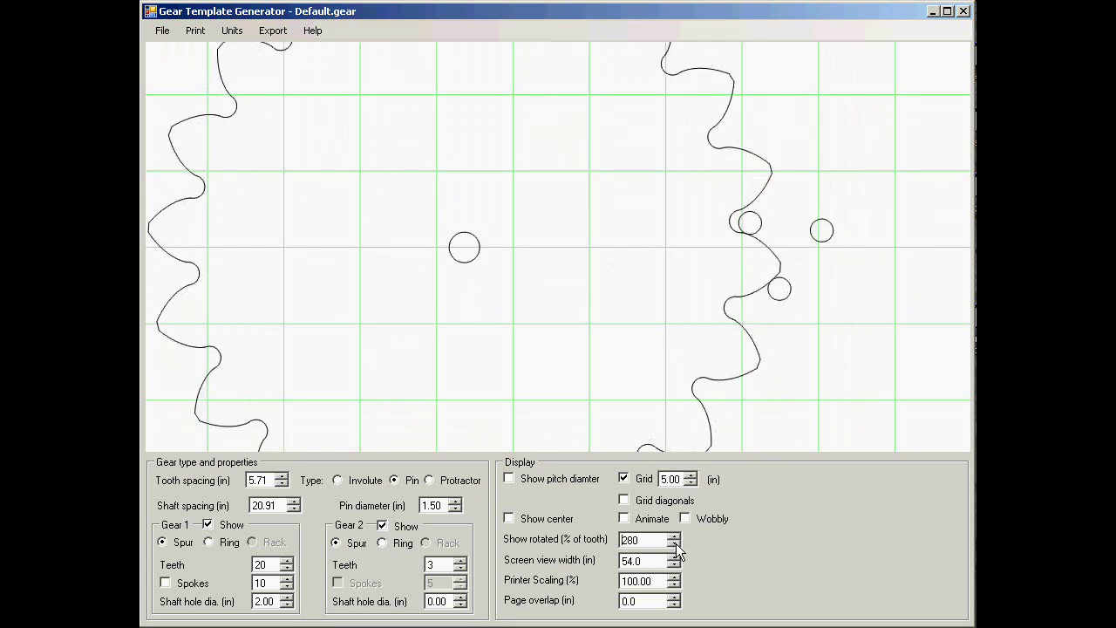
left_click(674, 544)
left_click(673, 544)
left_click(674, 544)
left_click(673, 544)
left_click(673, 544)
left_click(673, 545)
left_click(674, 545)
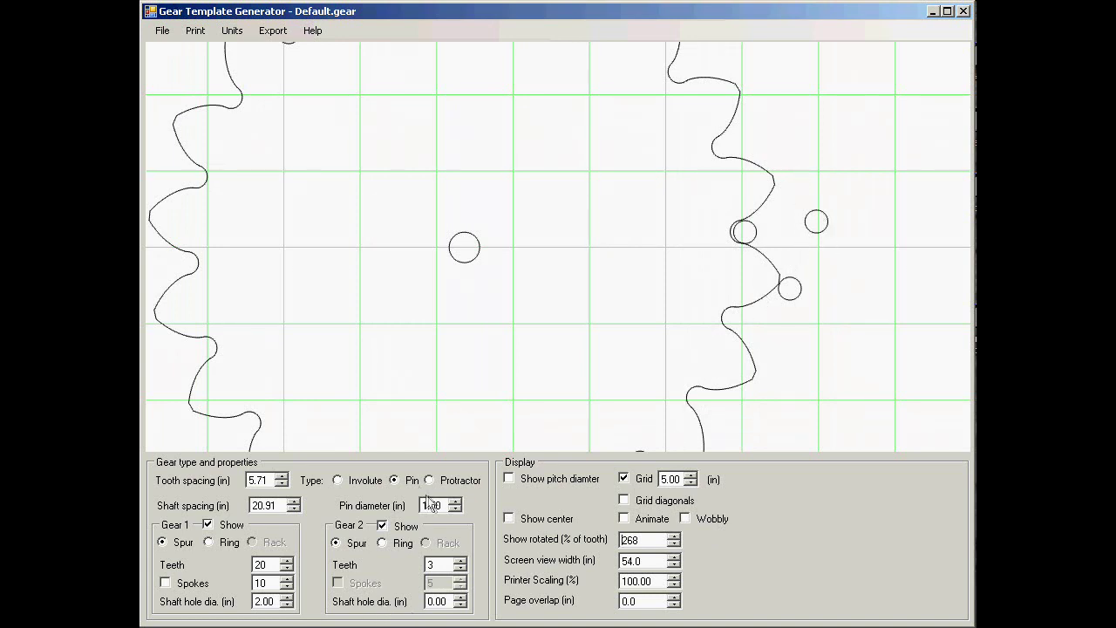
- Give the gears involute teeth, start the animation, and nudge the contact angle down
left_click(339, 481)
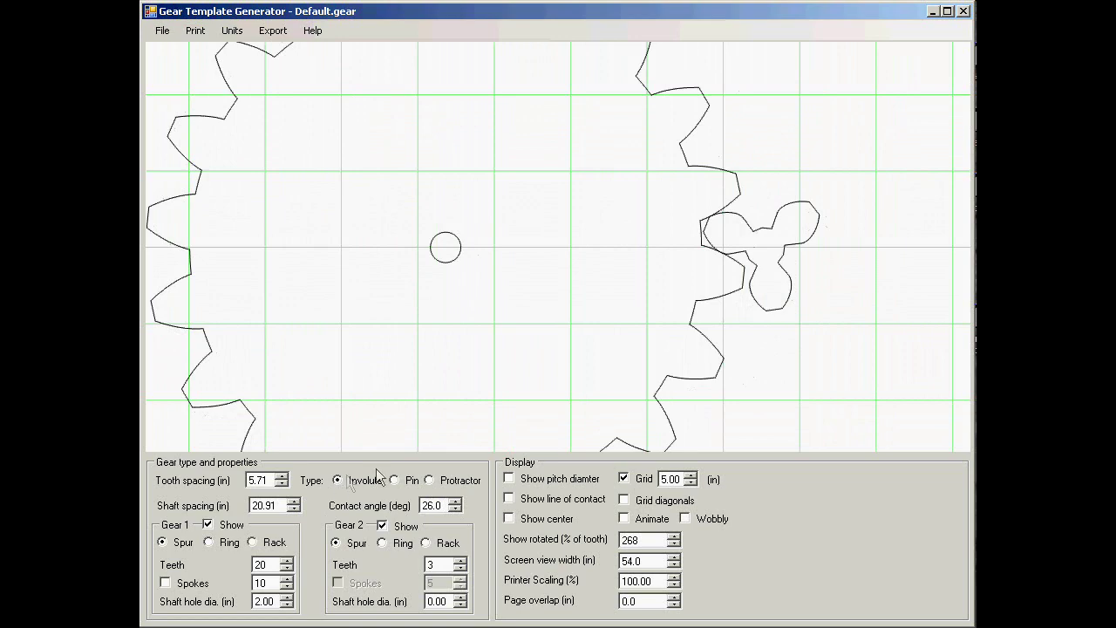
left_click(625, 519)
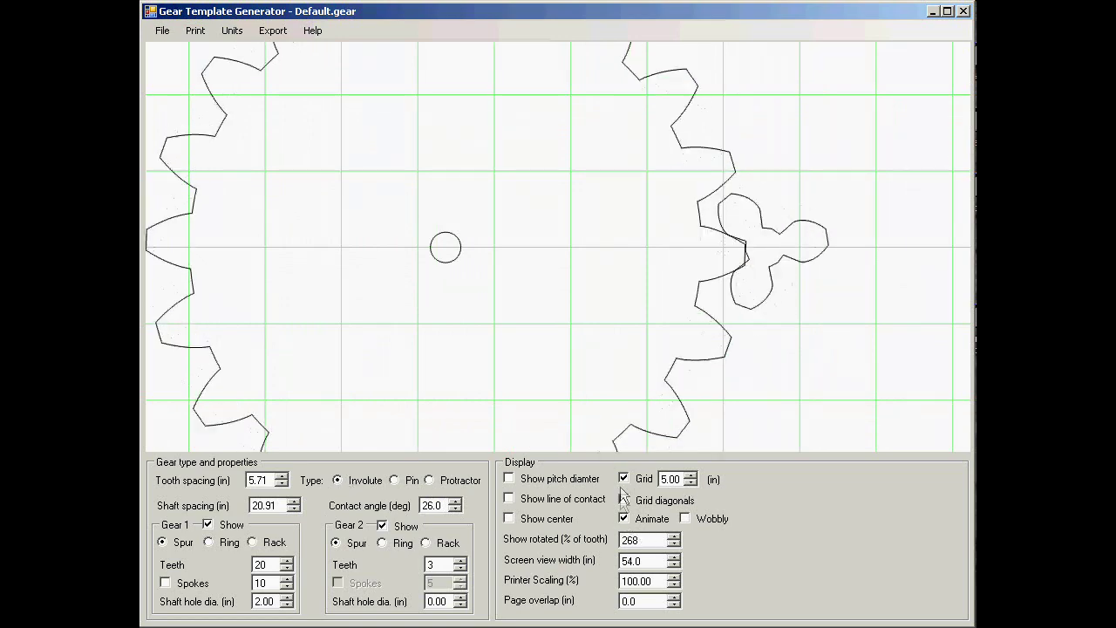
left_click(454, 510)
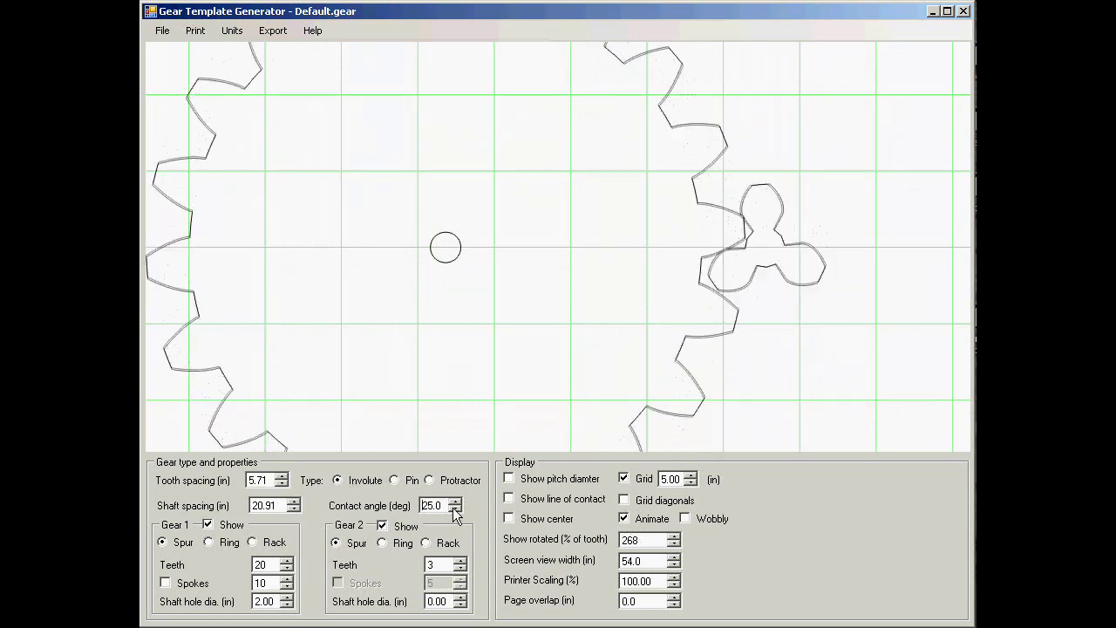
left_click(455, 510)
- Raise the contact angle to 34.0° and switch to pin-style teeth
left_click(452, 501)
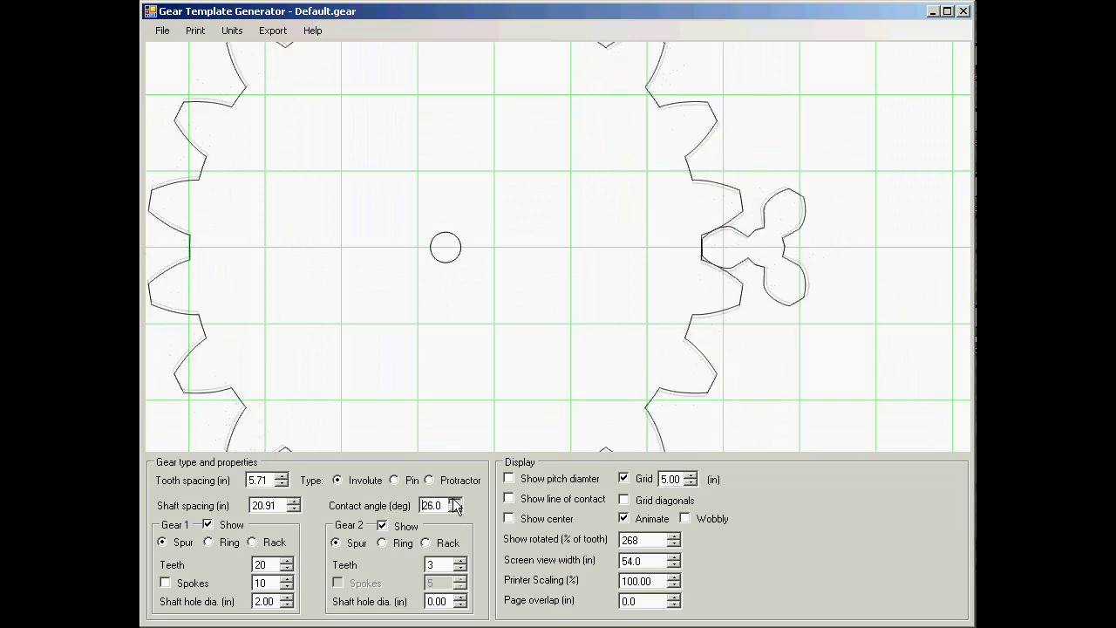
left_click(453, 500)
left_click(452, 501)
left_click(452, 500)
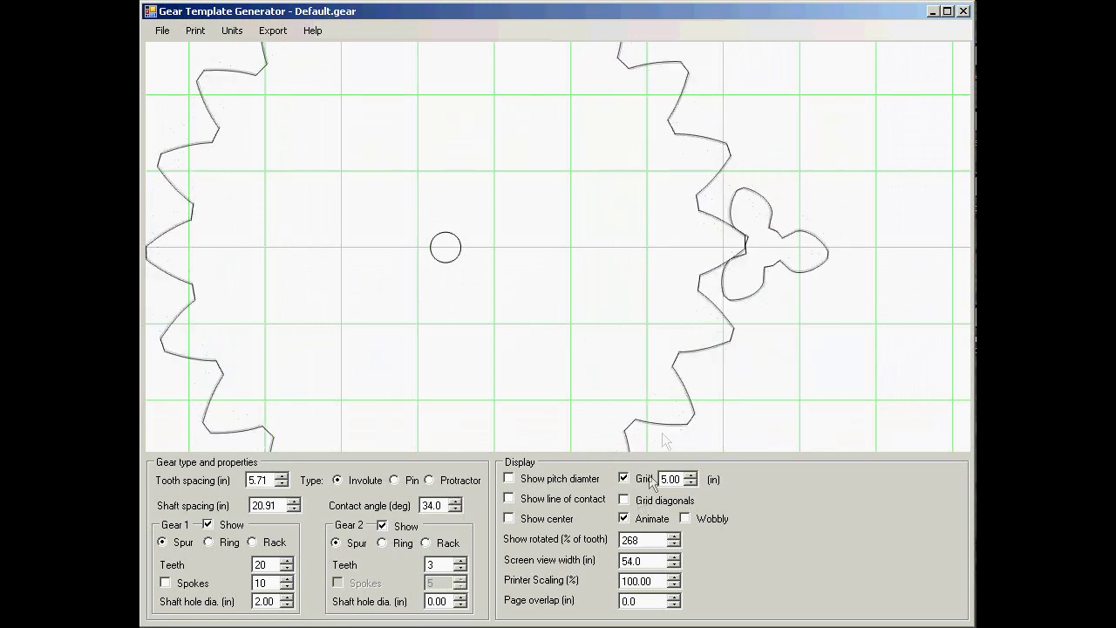
left_click(394, 481)
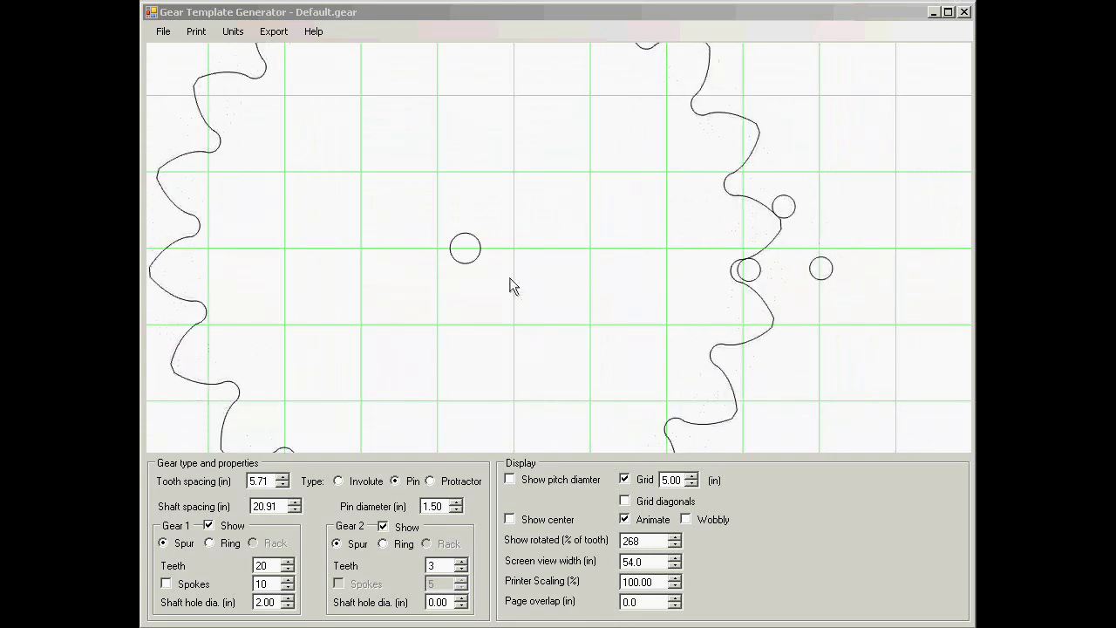
- Add a tooth to Gear 2, set Gear 1 to 3 teeth and tooth spacing to 8.00
left_click(460, 563)
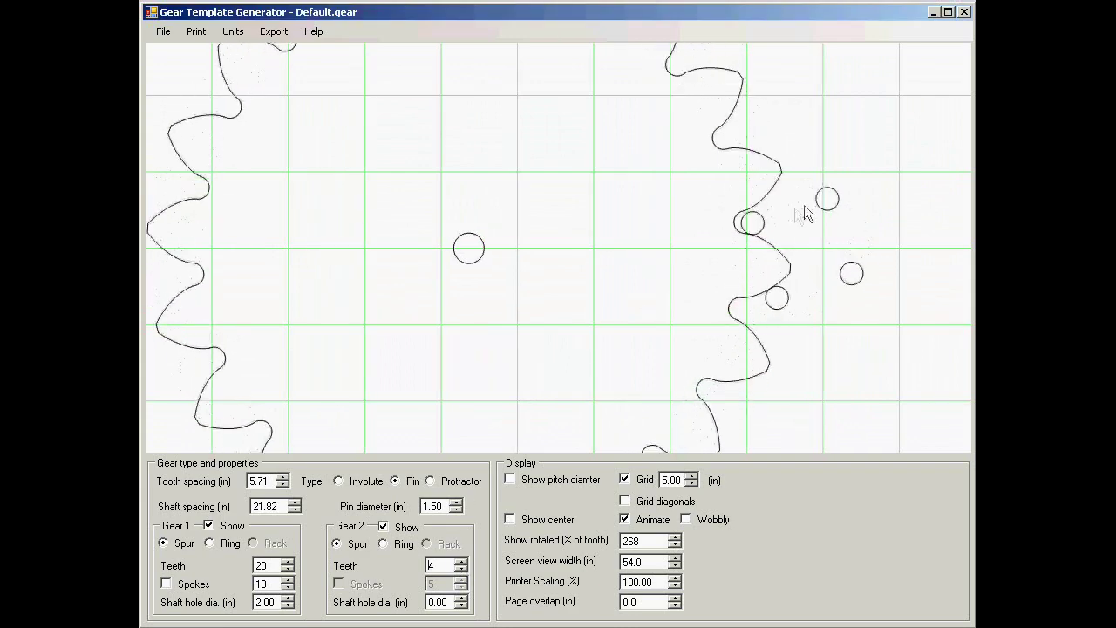
double_click(261, 566)
type("3")
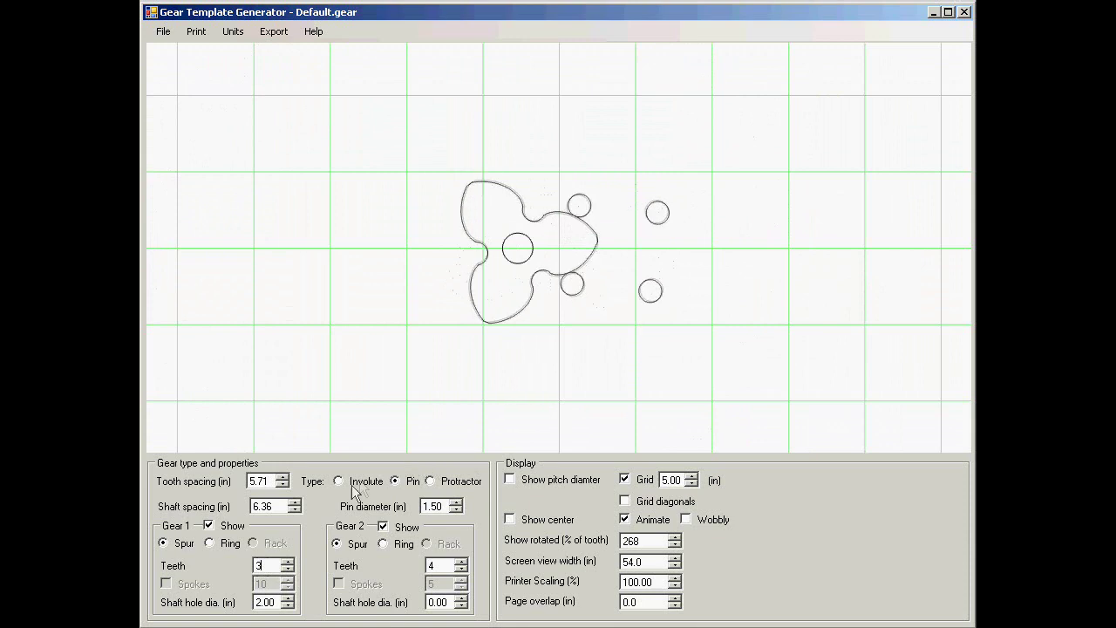
double_click(258, 481)
type("8.00")
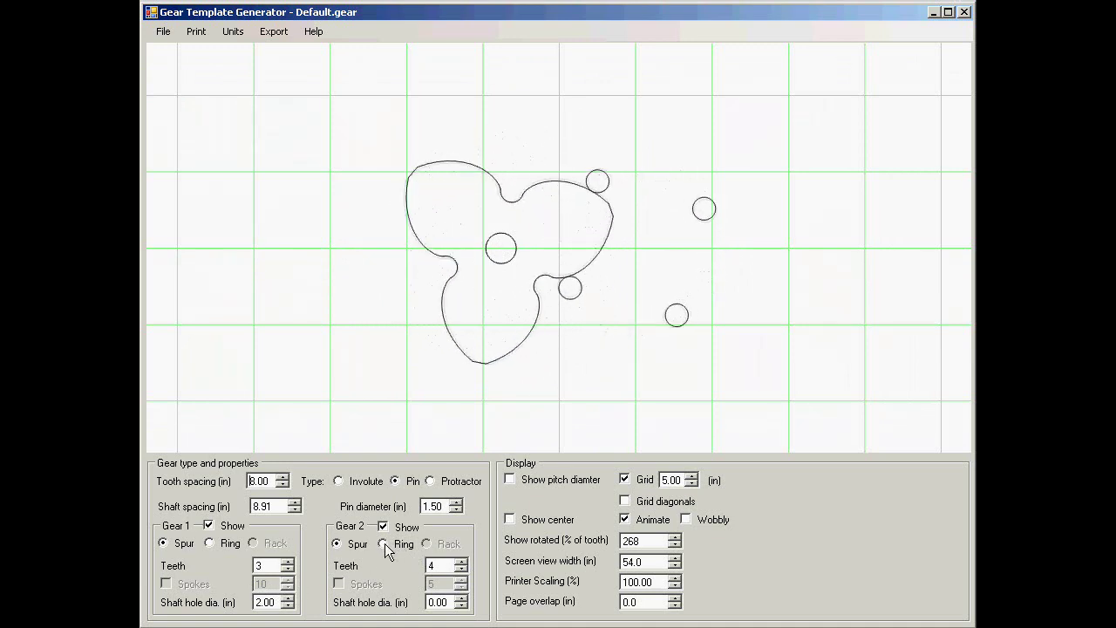
- Try Gear 2 as a 5-tooth ring, then make Gear 1 the ring with animation restarted
left_click(383, 544)
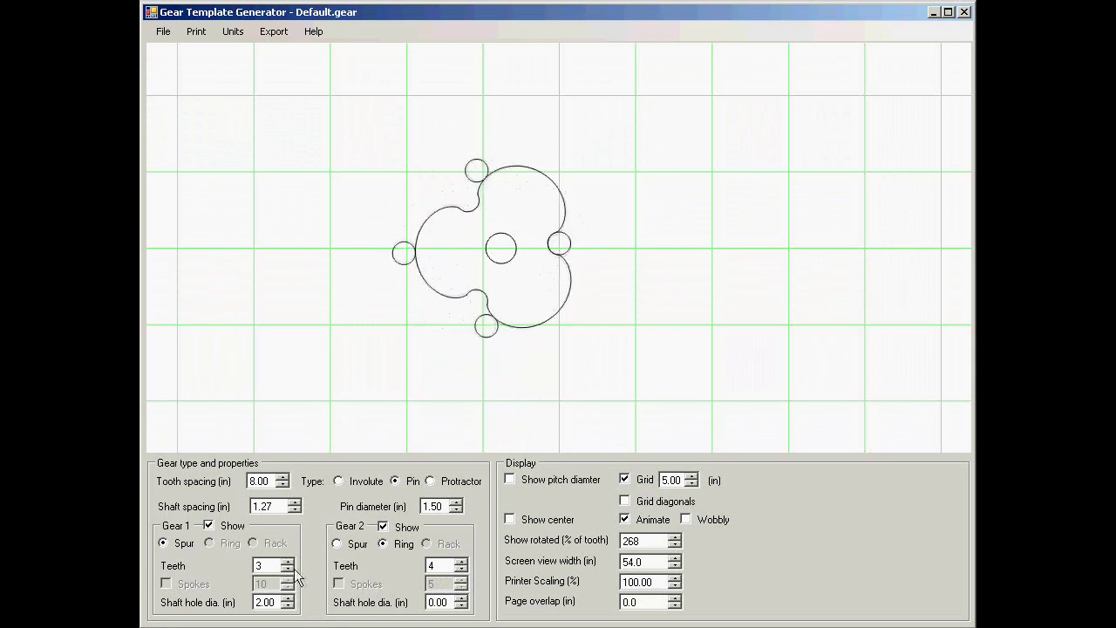
left_click(462, 561)
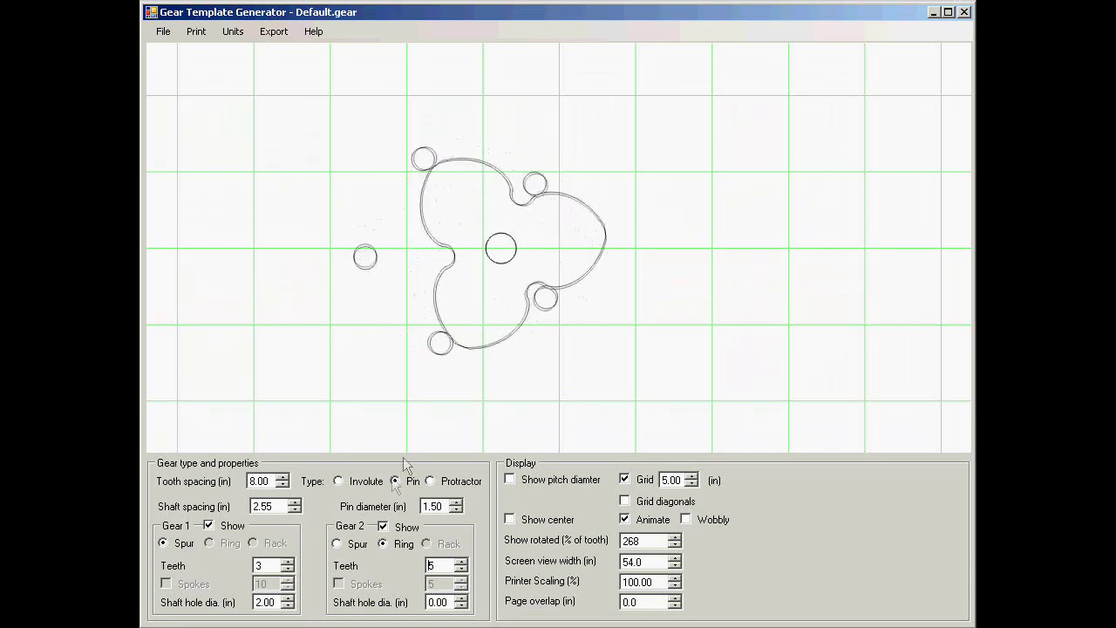
left_click(624, 519)
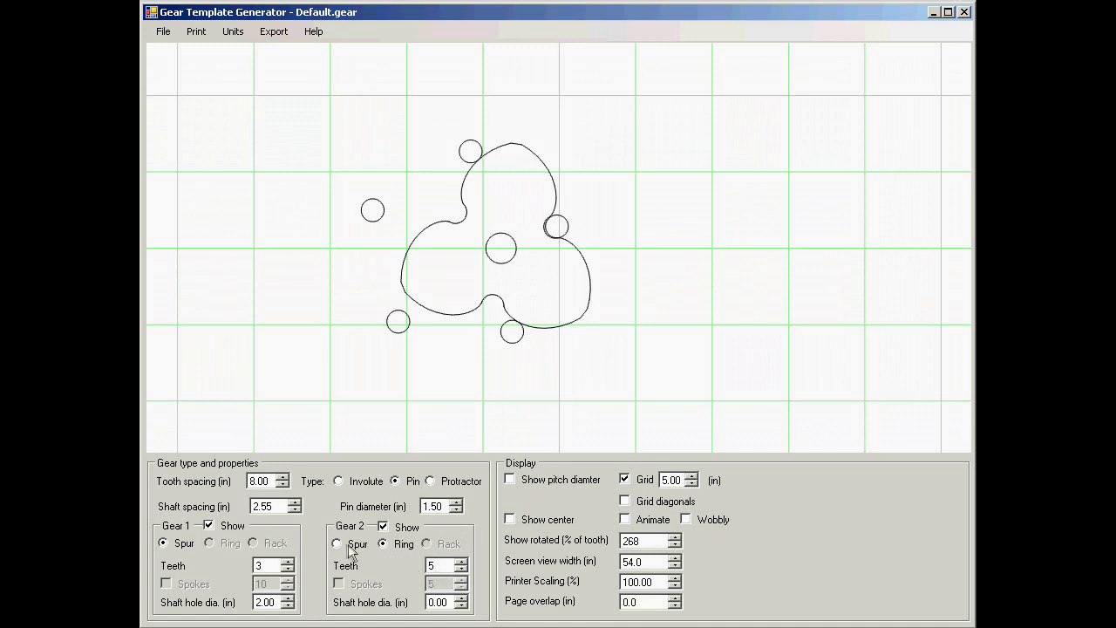
left_click(210, 542)
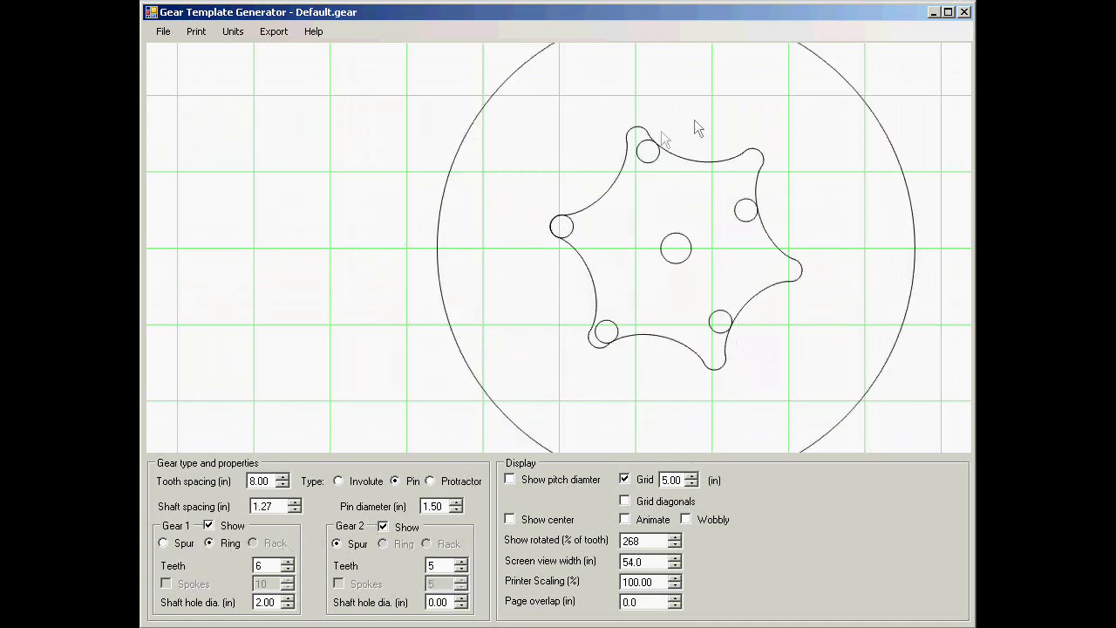
left_click(624, 521)
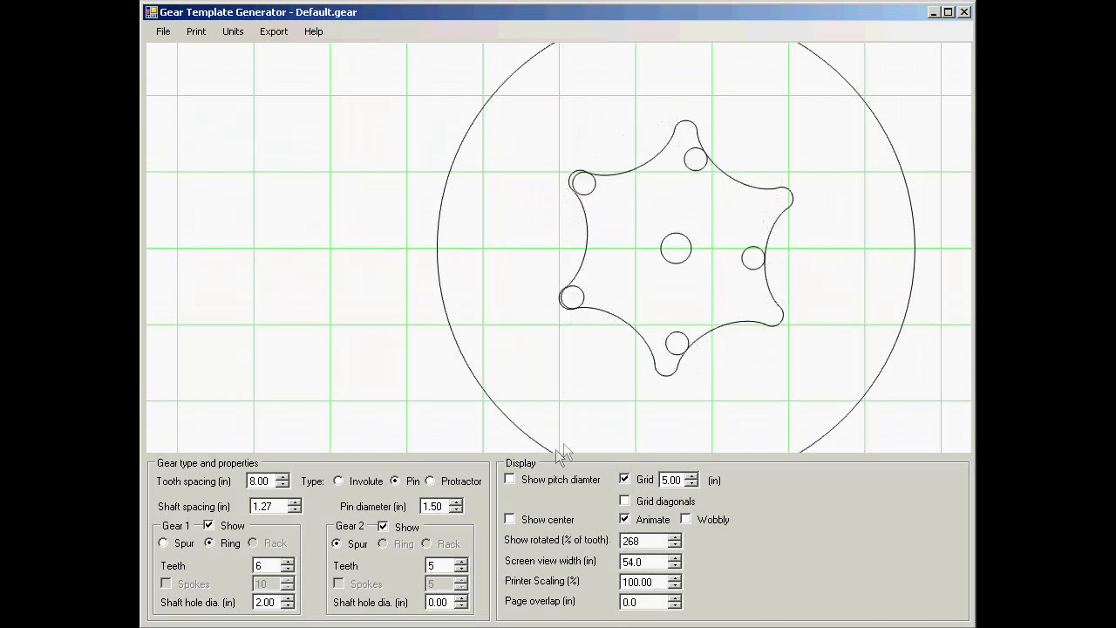
- Reduce Gear 2 to 2 teeth and Gear 1 to 4, then return to involute teeth
left_click(461, 569)
left_click(461, 570)
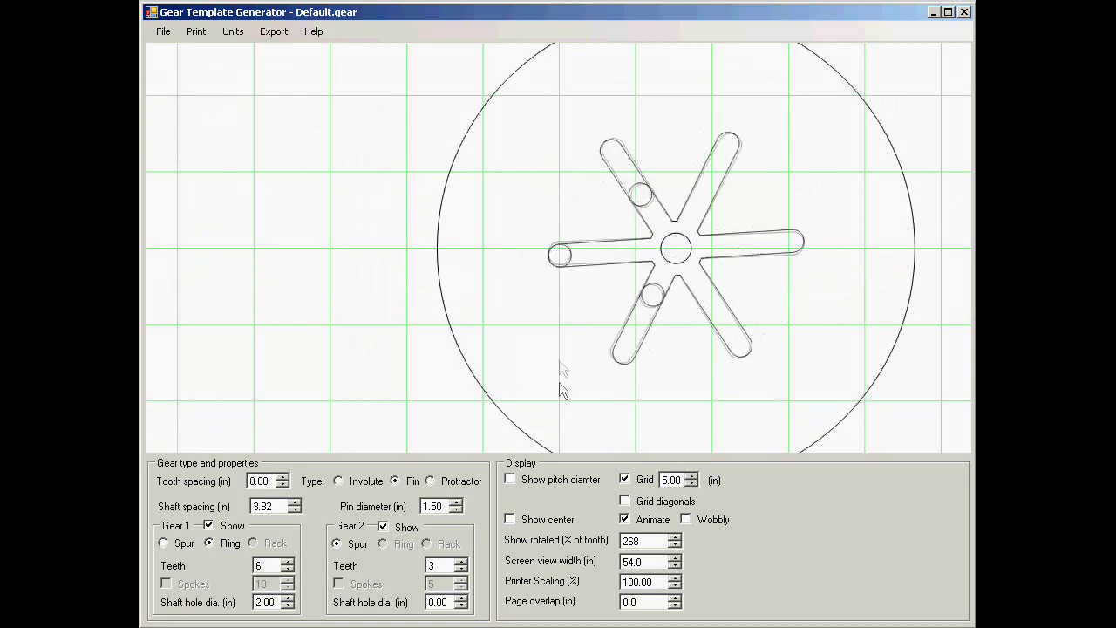
left_click(287, 570)
left_click(287, 571)
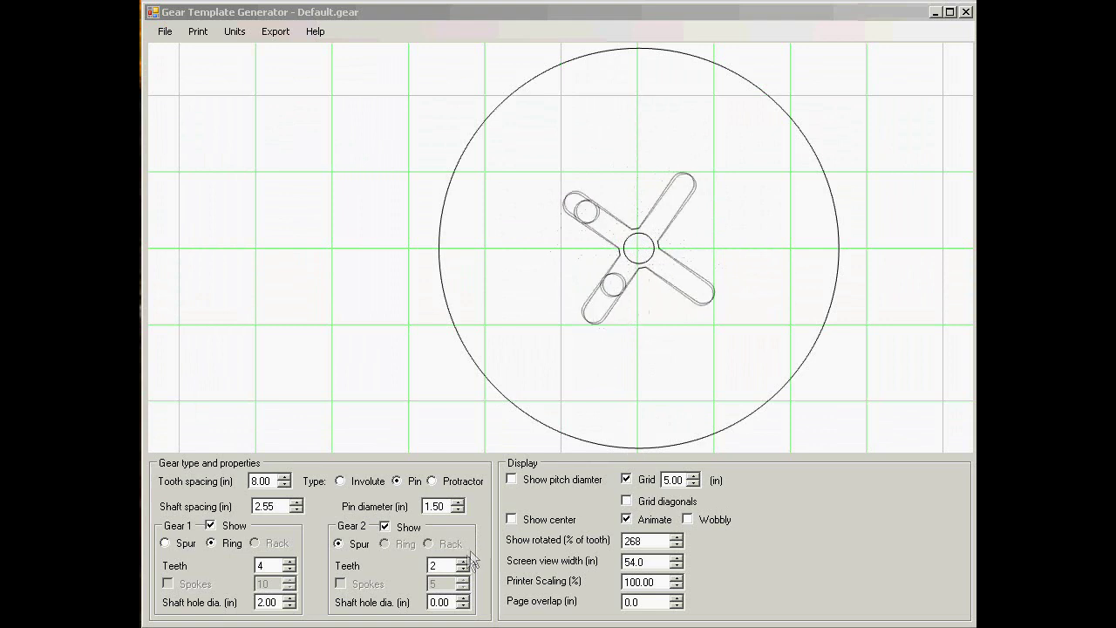
left_click(341, 481)
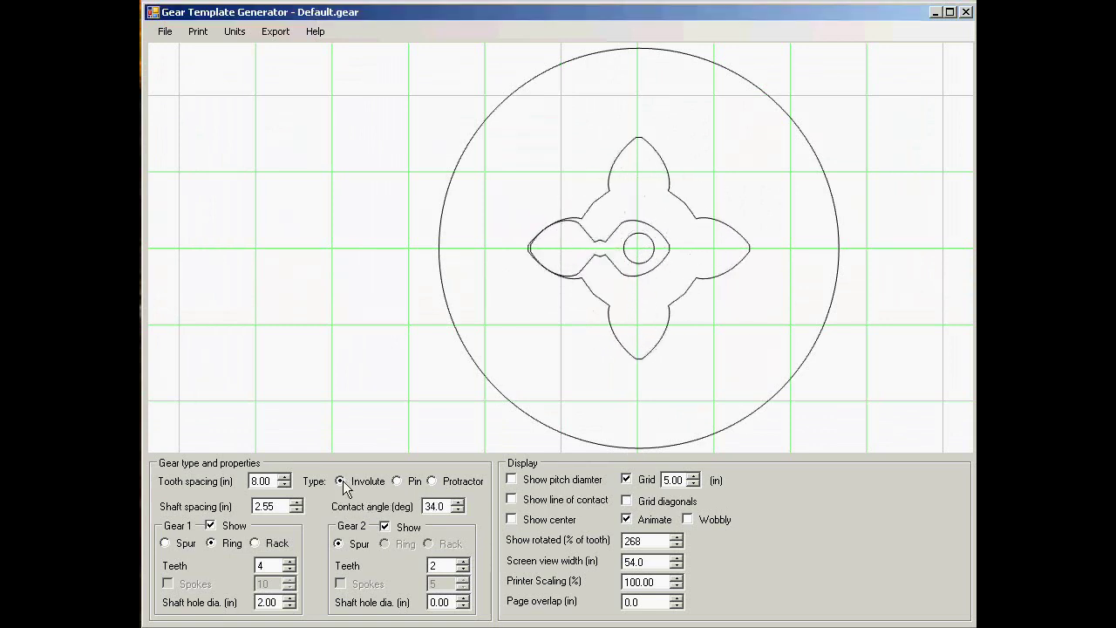
- Raise both gears' tooth counts, Gear 2 to 4, and make Gear 1 a spur again
left_click(291, 563)
left_click(291, 563)
left_click(290, 562)
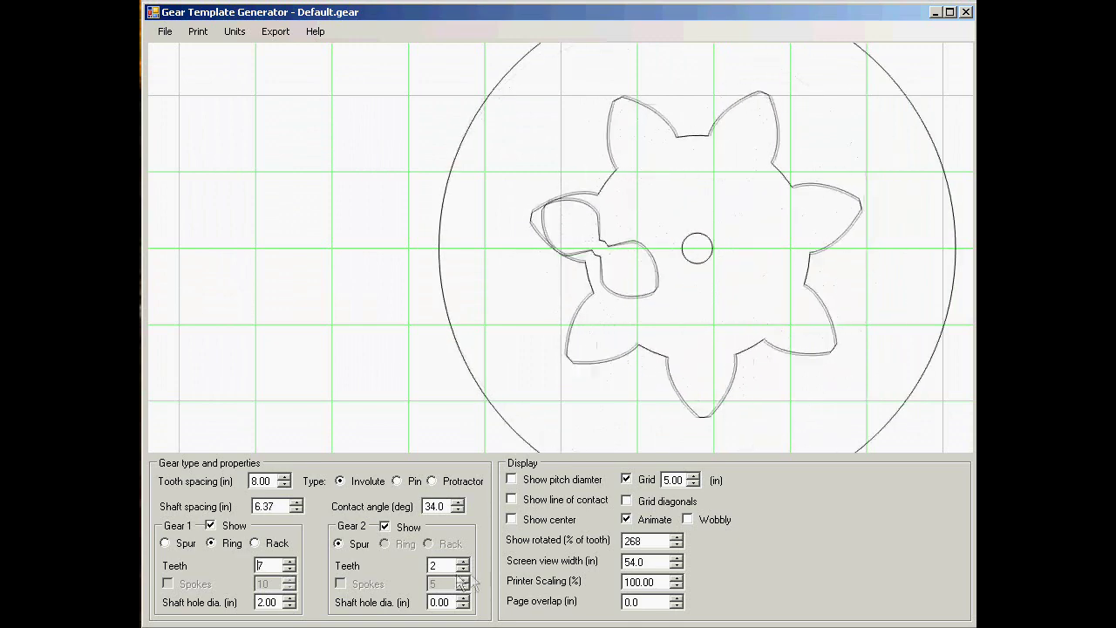
left_click(464, 562)
left_click(464, 562)
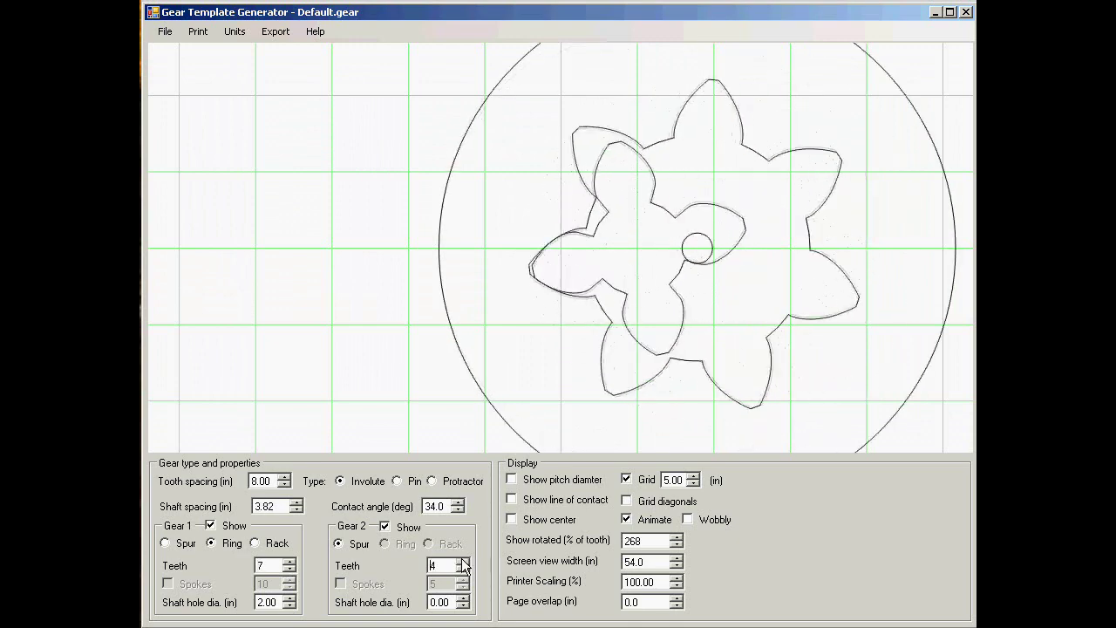
left_click(166, 543)
- Switch units to centimetres and set tooth spacing to 4.00
left_click(233, 32)
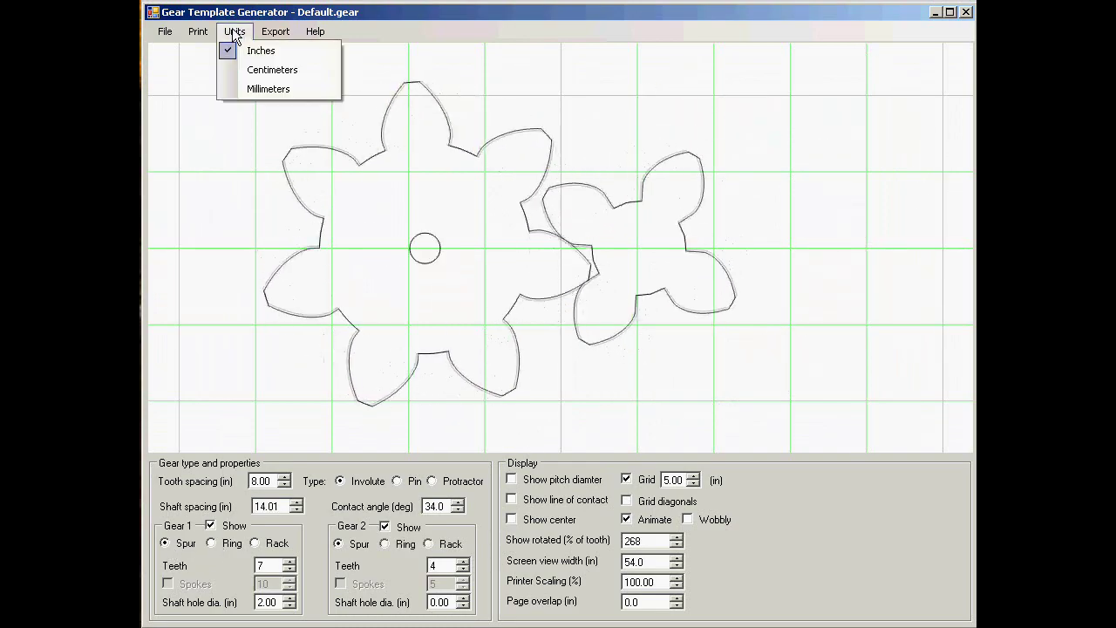
left_click(240, 67)
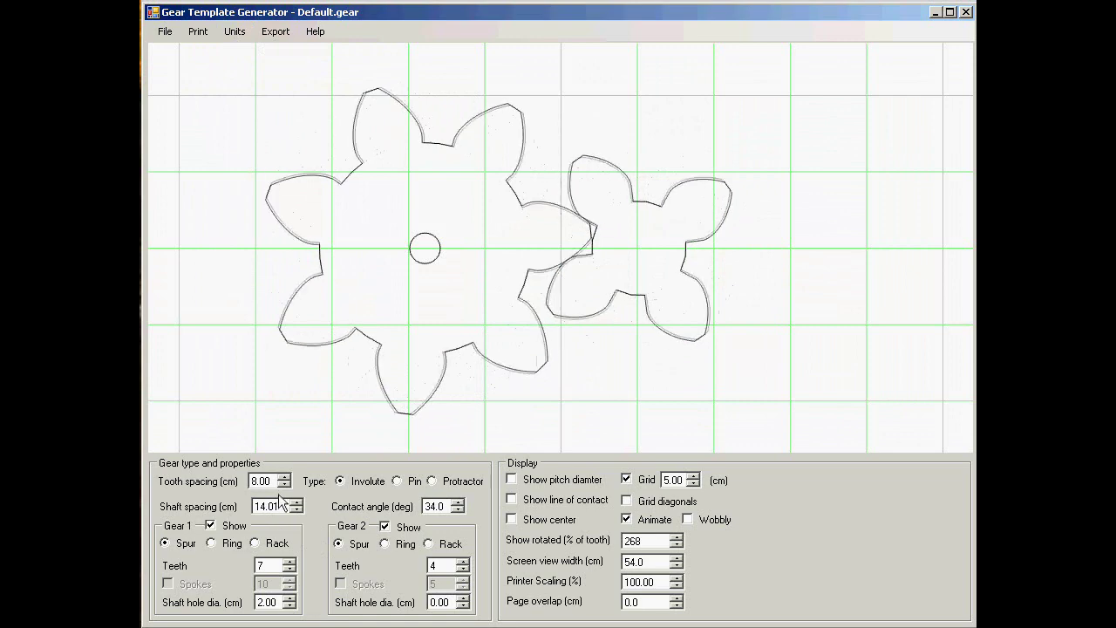
left_click_drag(271, 481, 246, 481)
type("4")
key("Return")
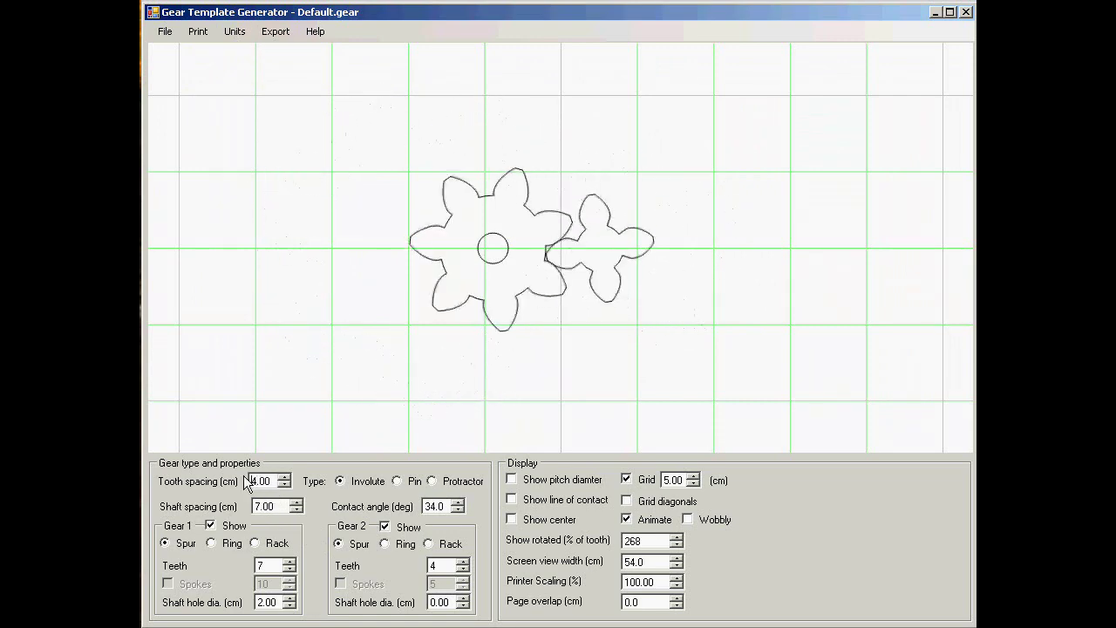
- Raise Gear 1 to 17 teeth and stop the animation with Alt+A
left_click_drag(290, 562, 290, 562)
left_click(291, 563)
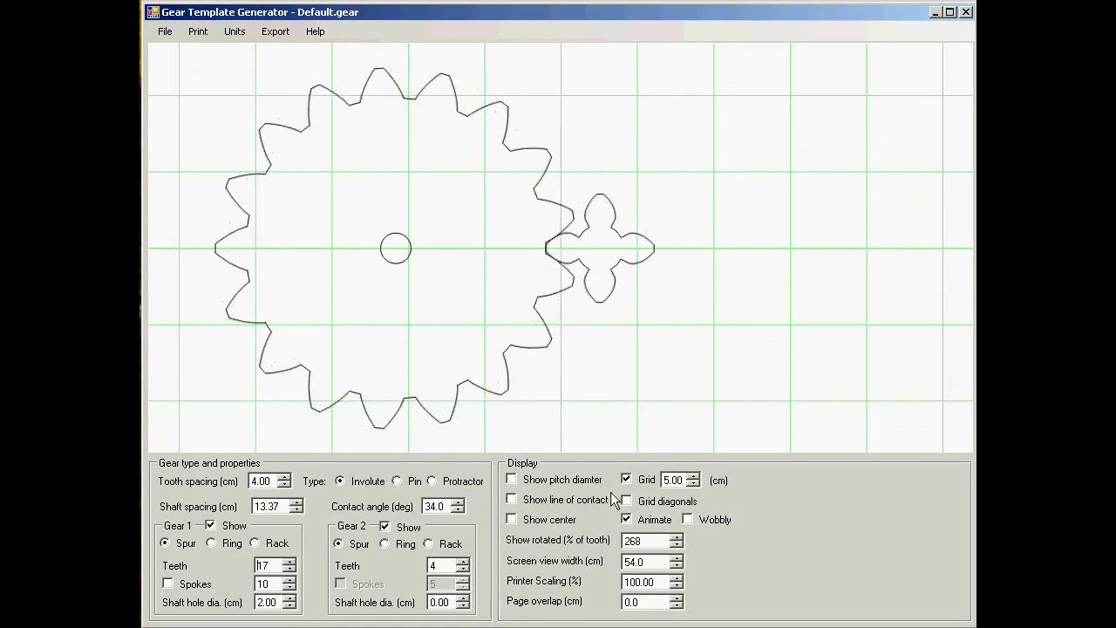
key("alt+a")
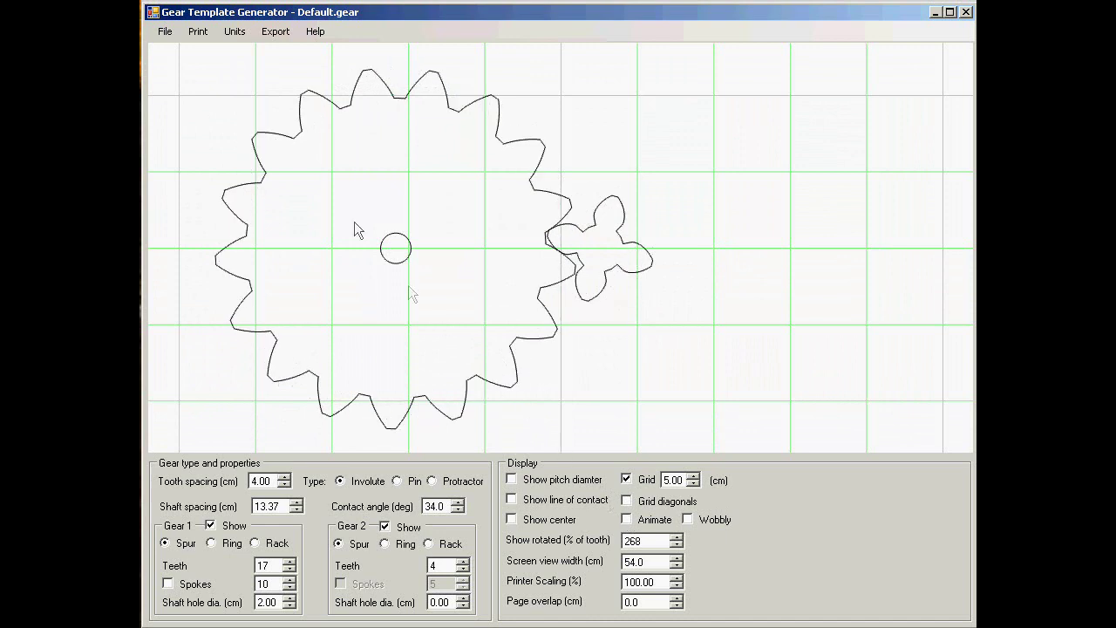
- Preview the gear printout, check its second page, and close the preview
left_click(200, 35)
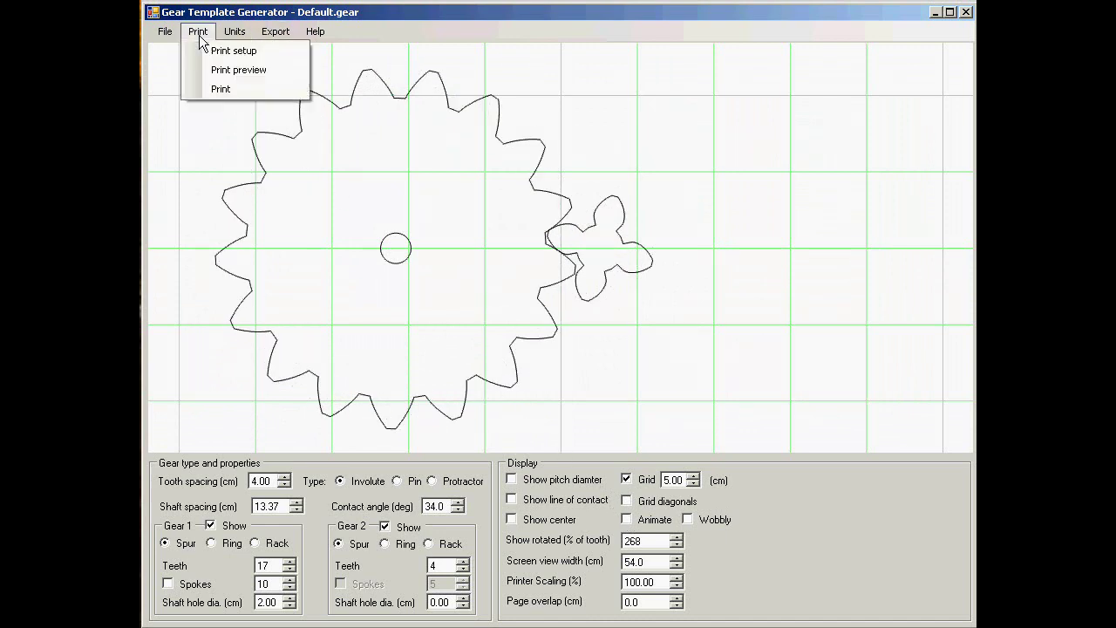
left_click(219, 77)
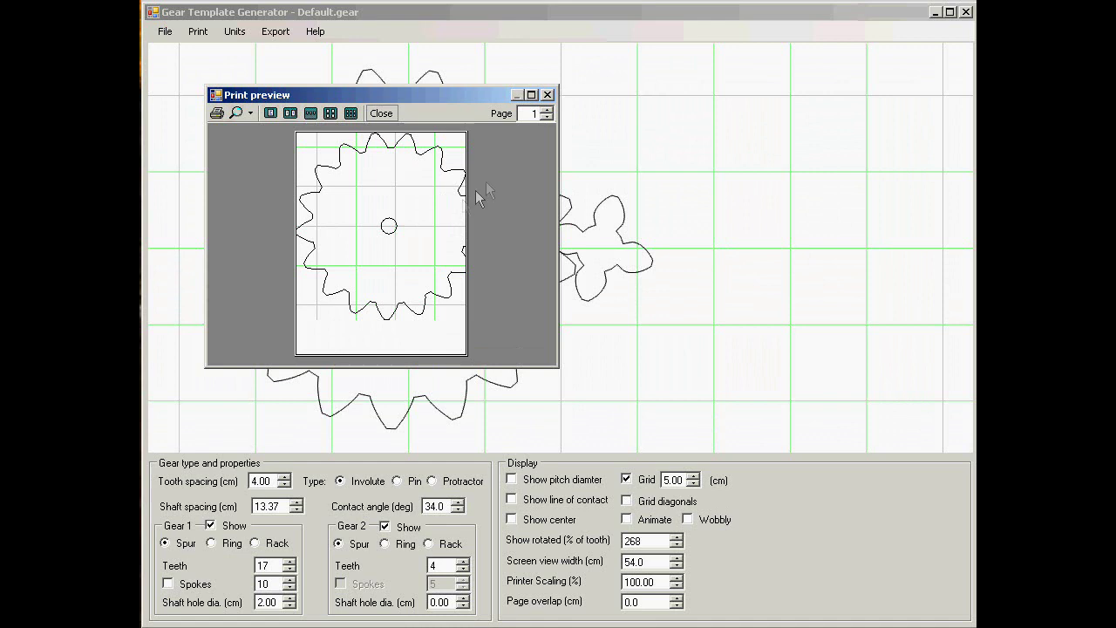
left_click(548, 111)
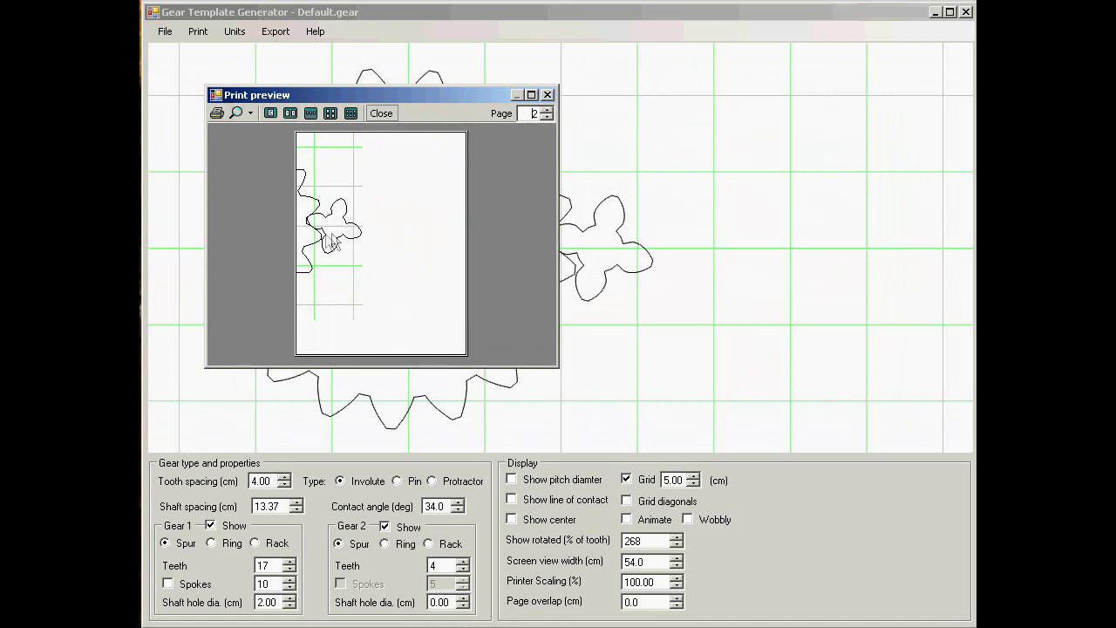
left_click(548, 95)
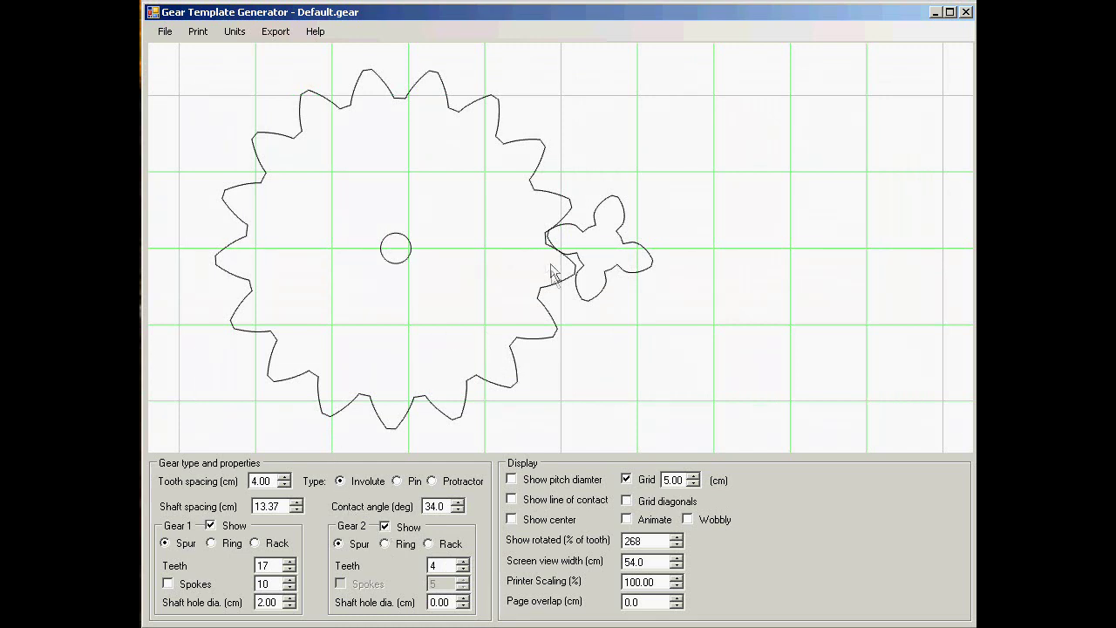
- Toggle gear visibility so only the 17-tooth gear shows, with the 4-tooth gear hidden
left_click(385, 528)
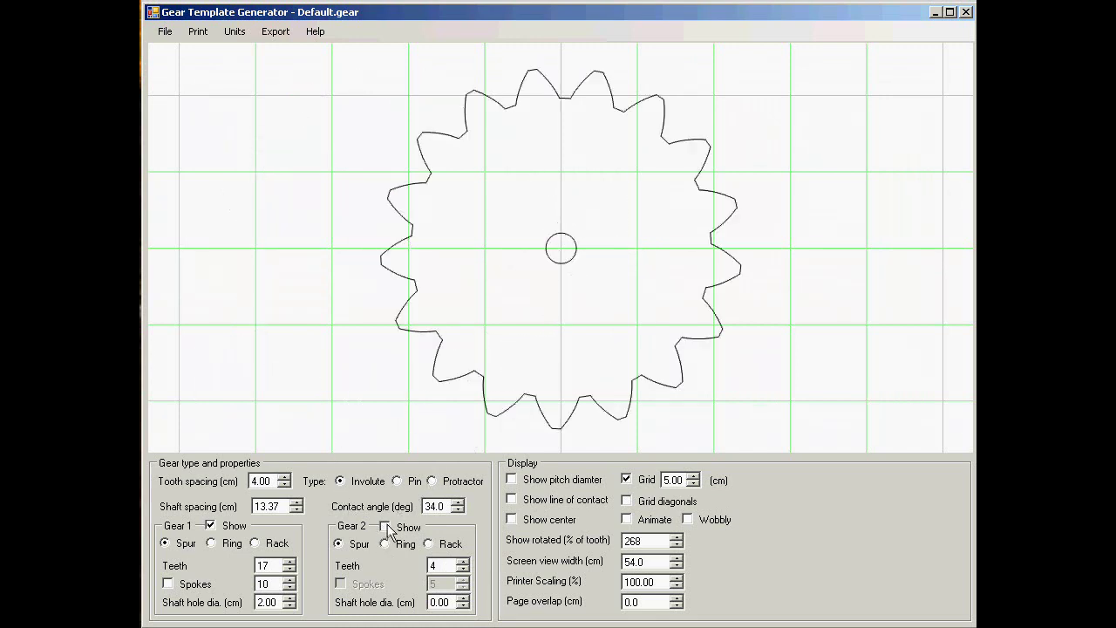
left_click(384, 528)
left_click(211, 525)
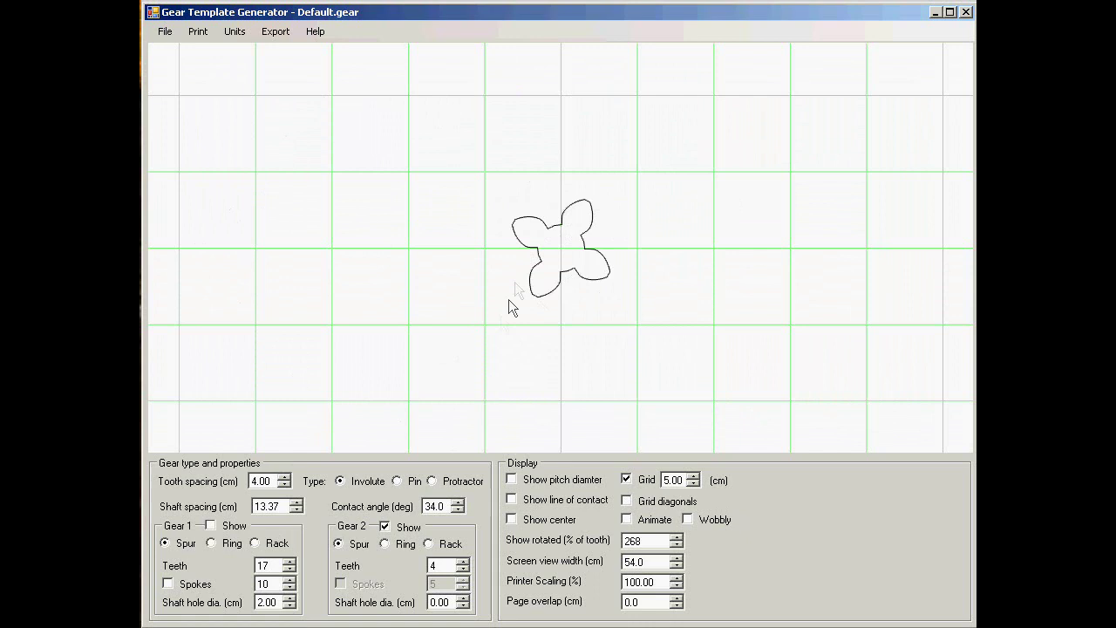
left_click(385, 527)
left_click(210, 525)
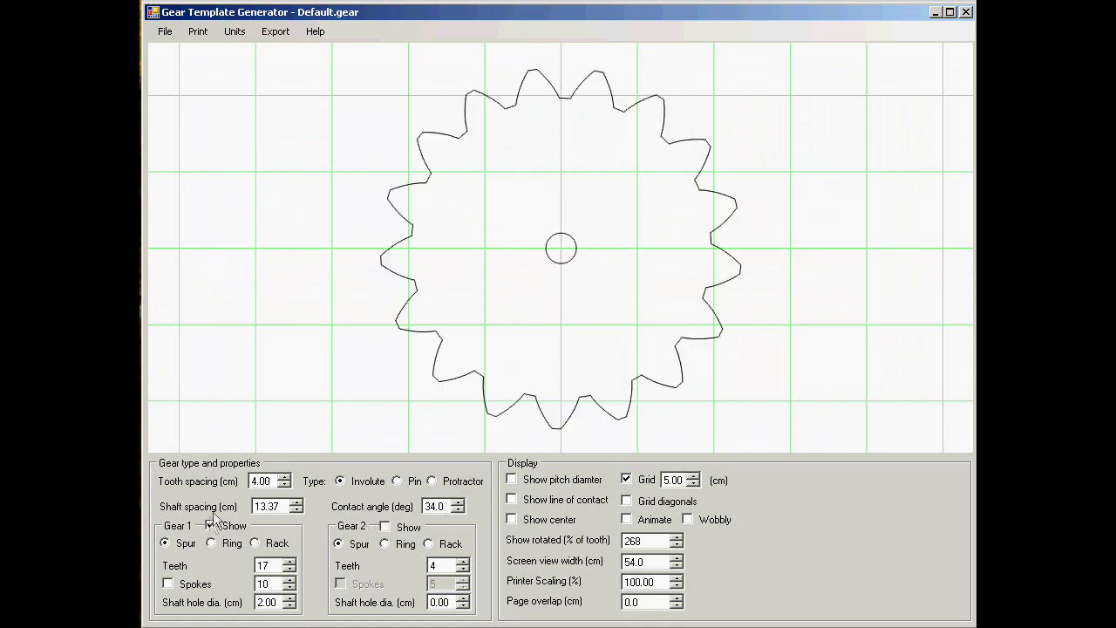
- Preview the single gear's printout two pages at once, enlarged, then close it
left_click(198, 31)
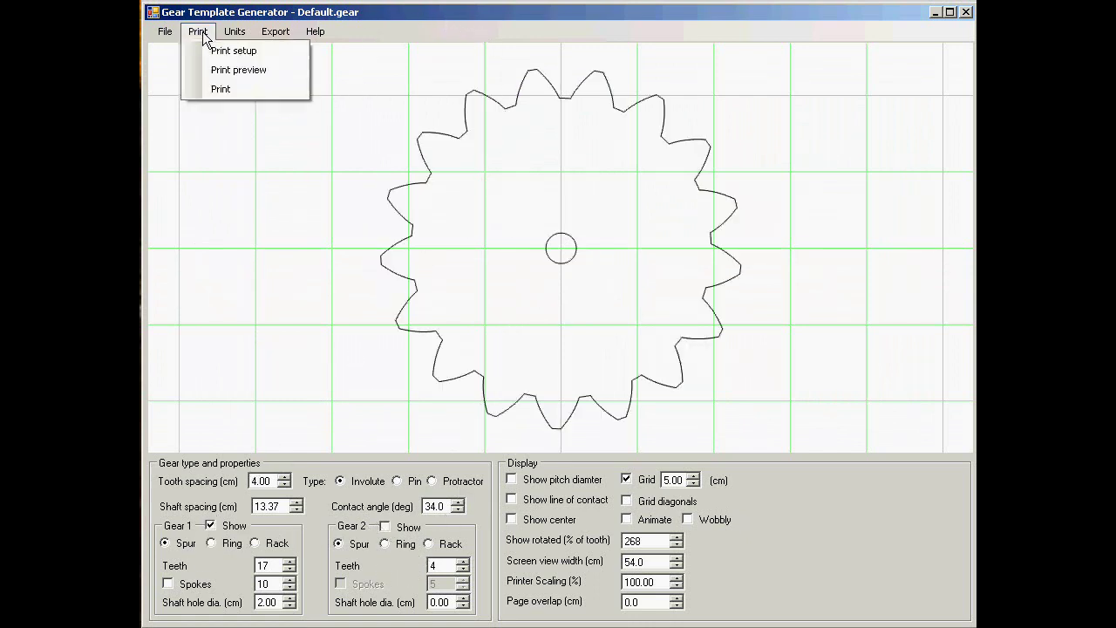
left_click(232, 71)
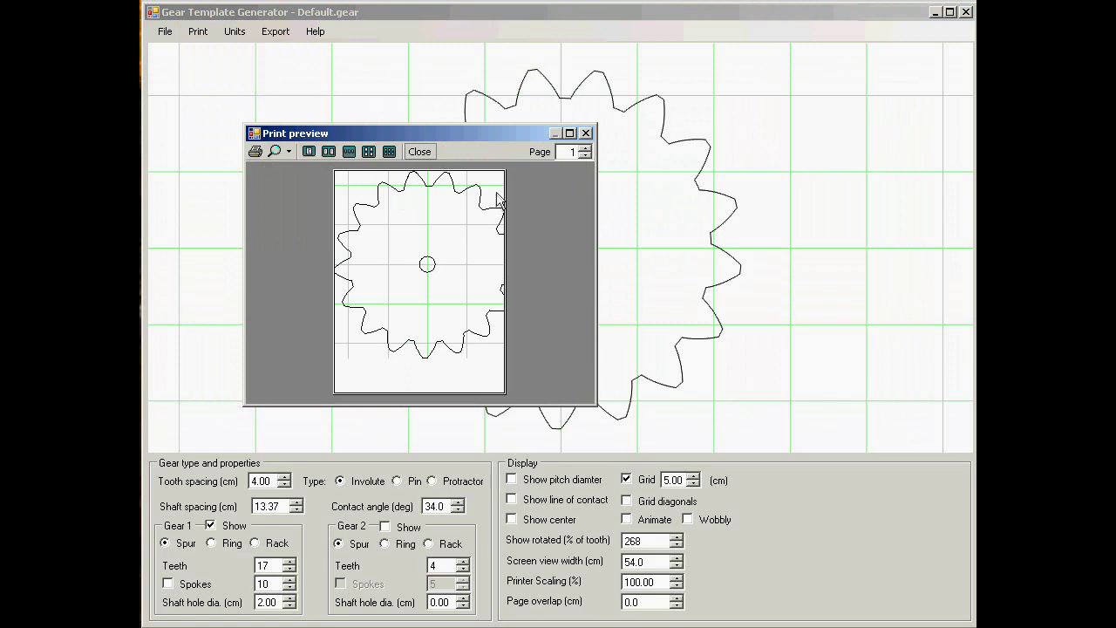
left_click(327, 151)
left_click_drag(594, 402, 824, 568)
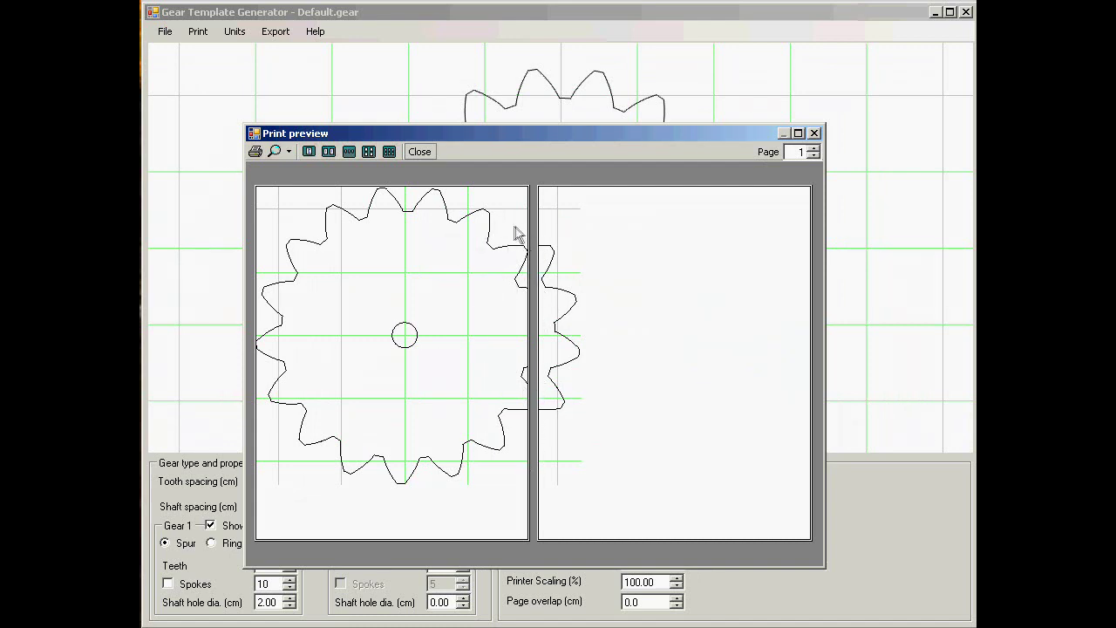
left_click(814, 135)
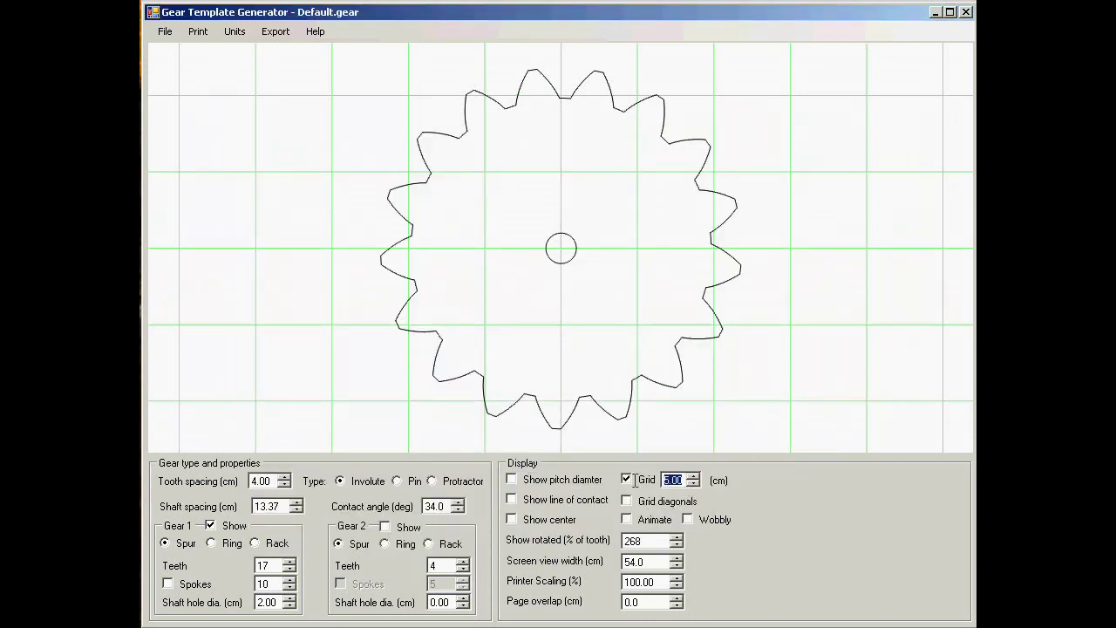
- Set a 2 cm grid with diagonal lines and open the print preview
key("Return")
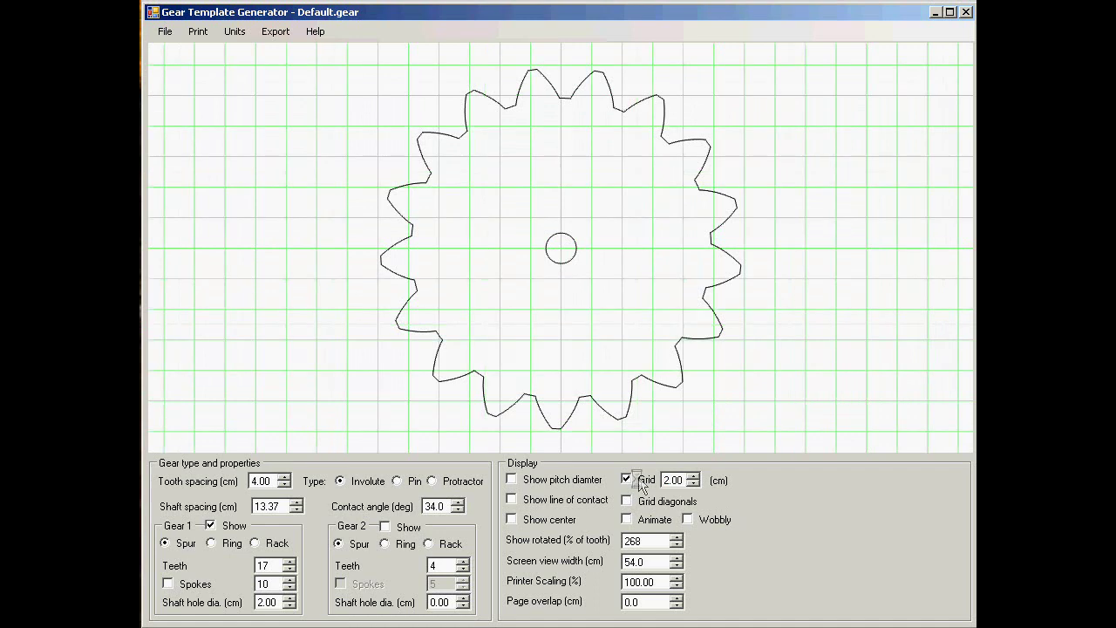
left_click(627, 502)
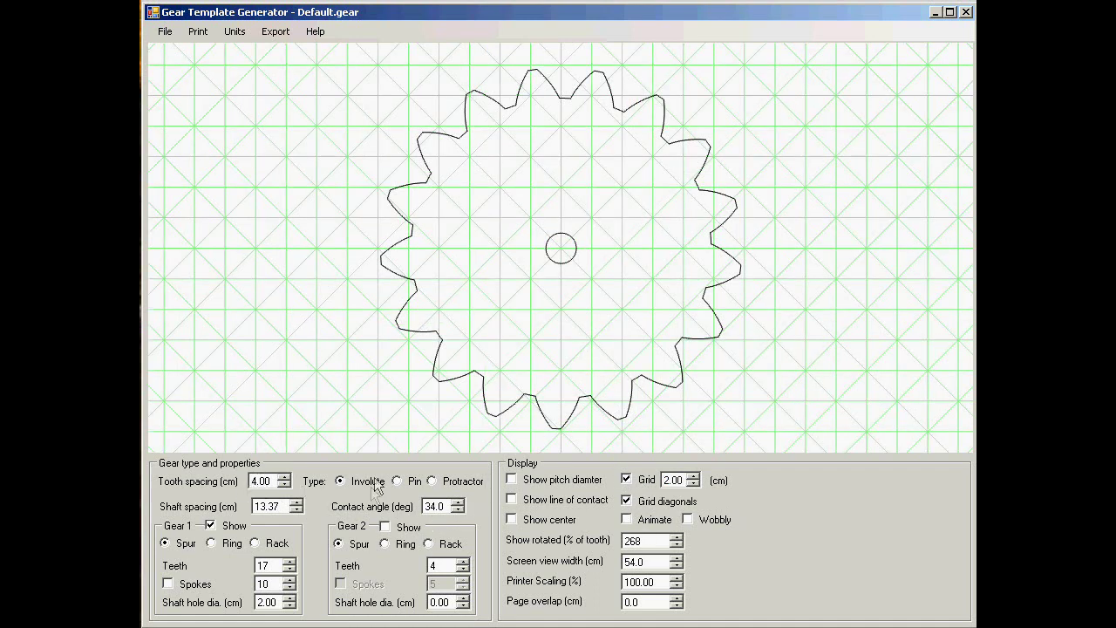
left_click(209, 34)
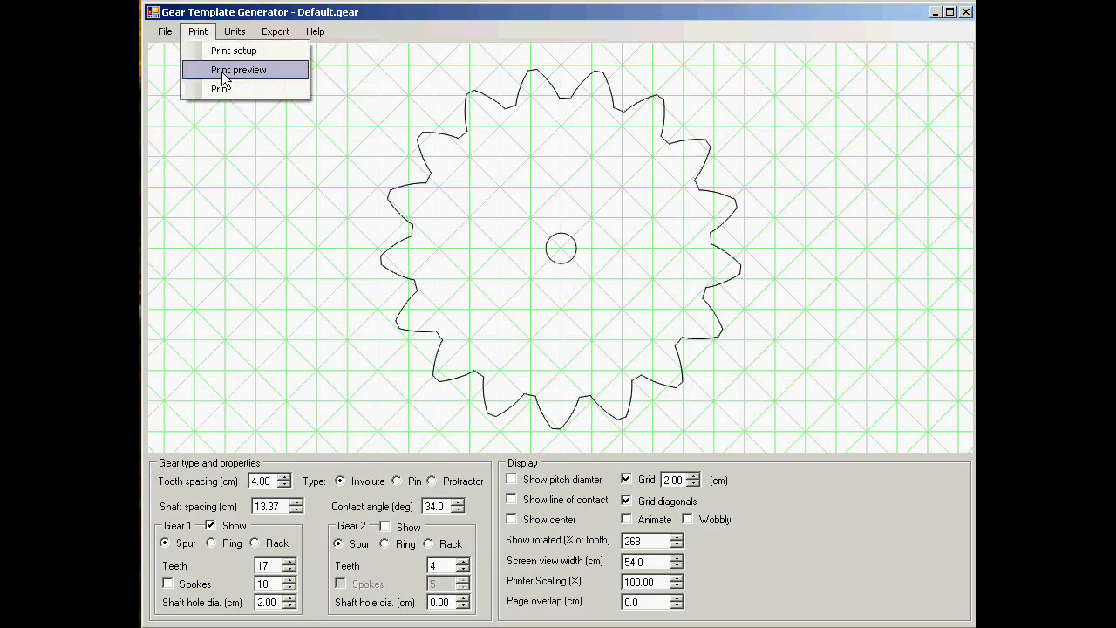
left_click(221, 70)
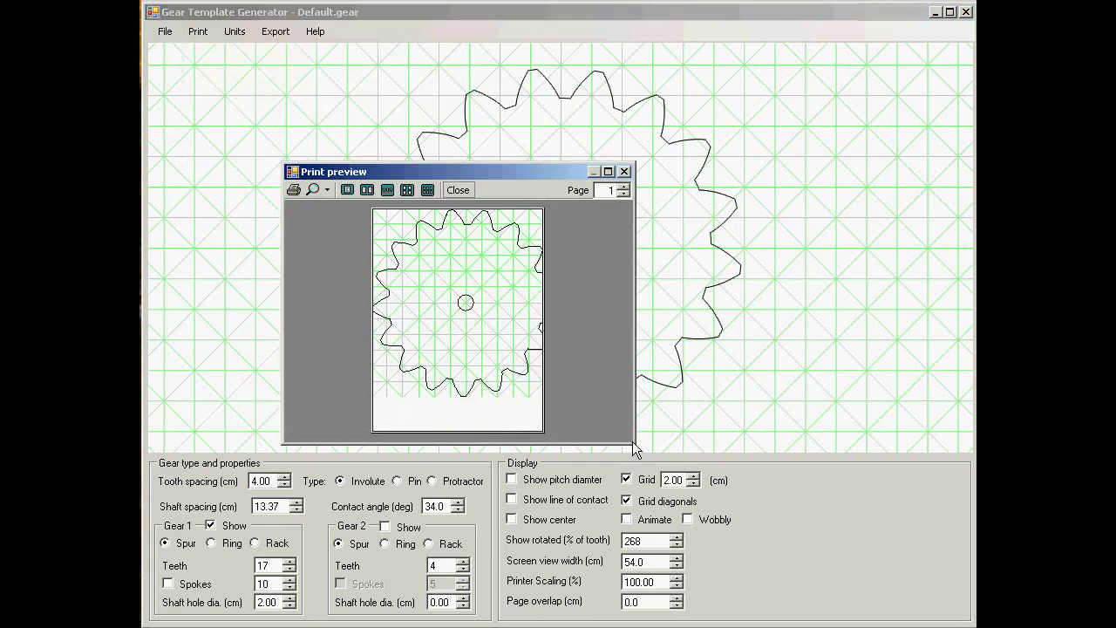
- Check the enlarged two-page preview, close it, and reopen printing options for 5.0 cm page overlap
left_click_drag(632, 441, 890, 627)
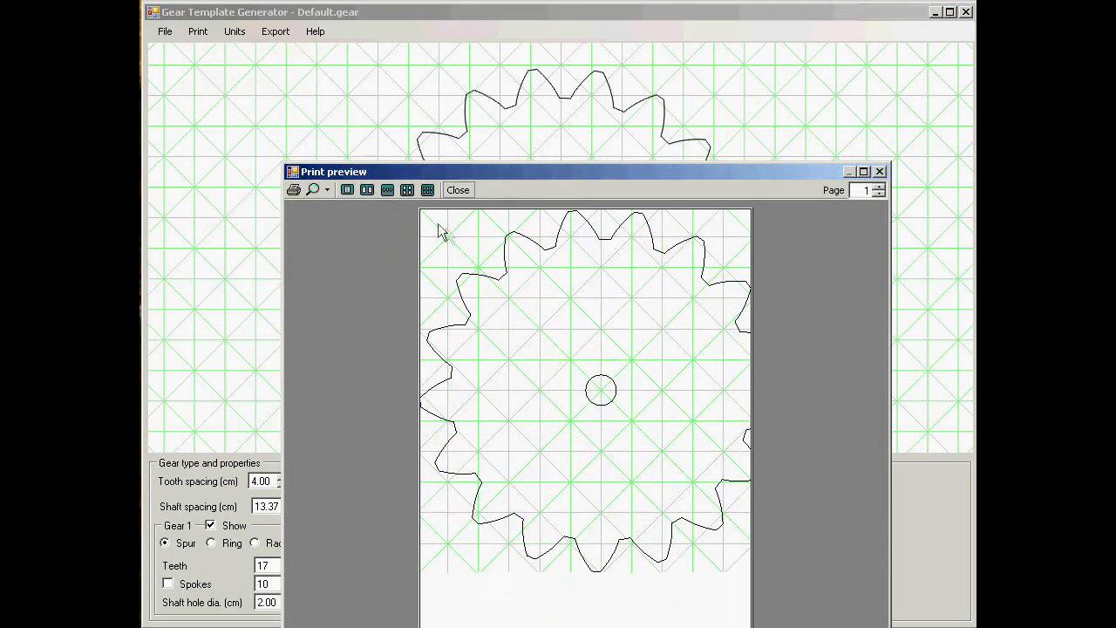
left_click(367, 190)
left_click_drag(458, 171, 404, 86)
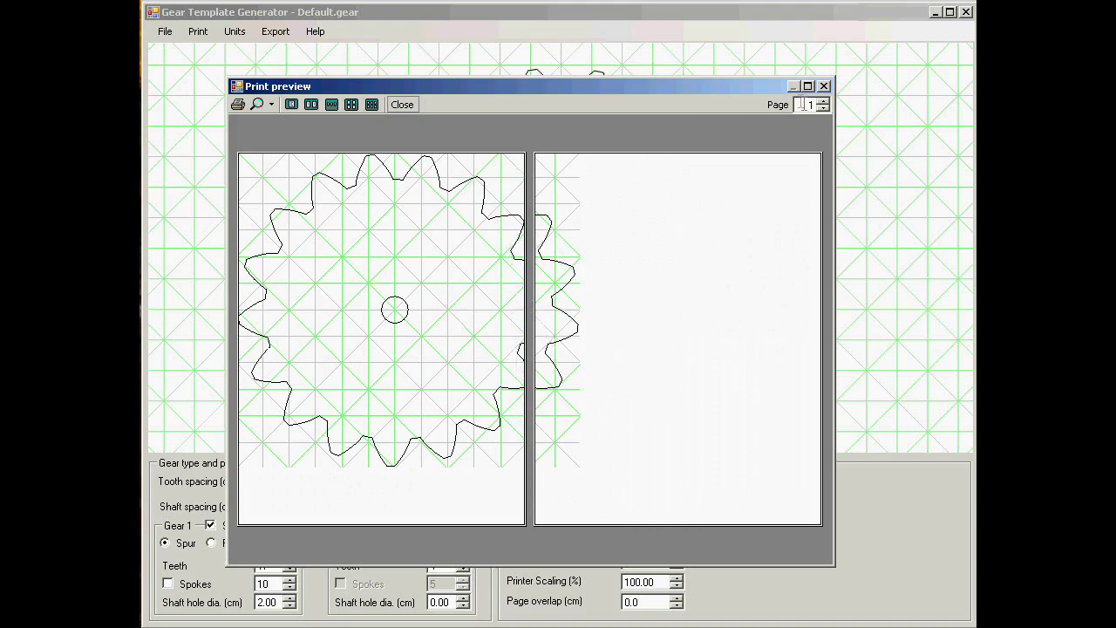
left_click(824, 87)
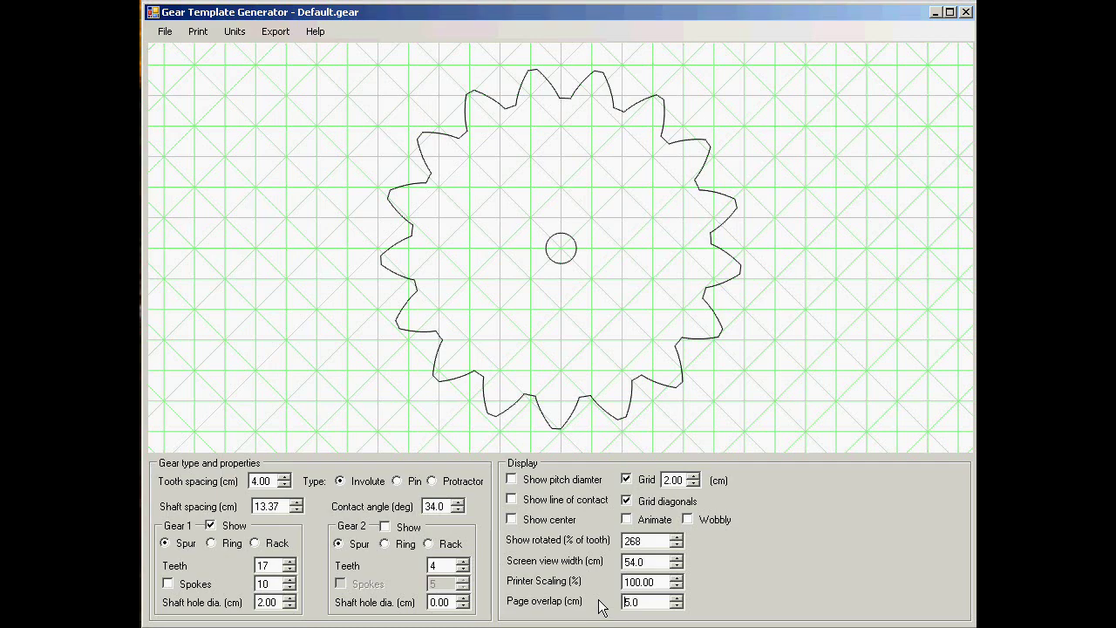
left_click(209, 31)
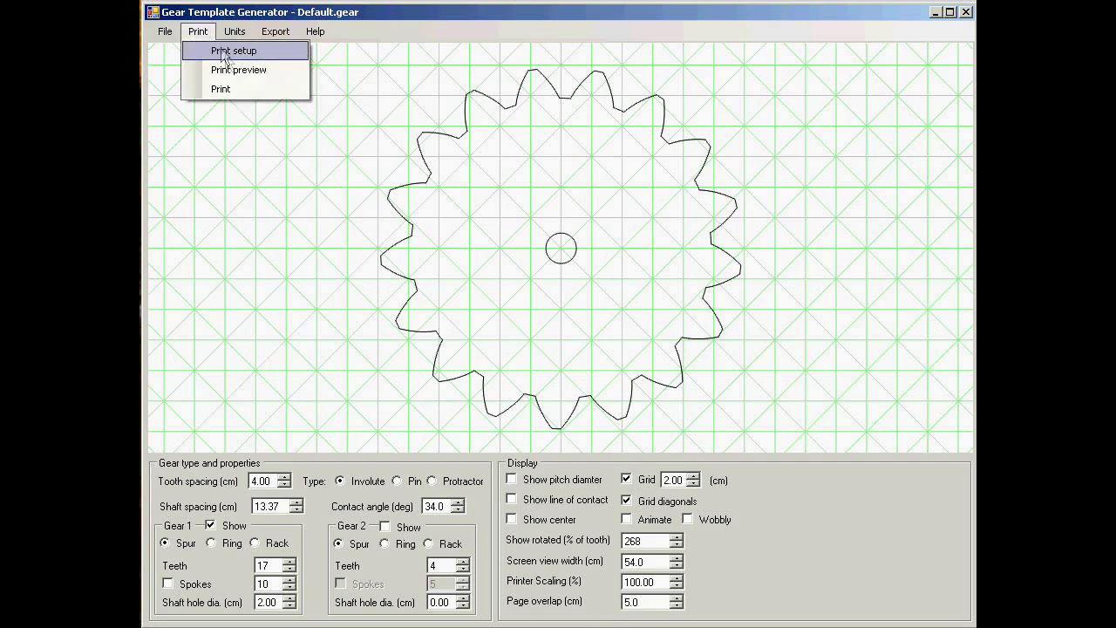
- Check both pages of the gear's print preview, then close the preview
left_click(229, 72)
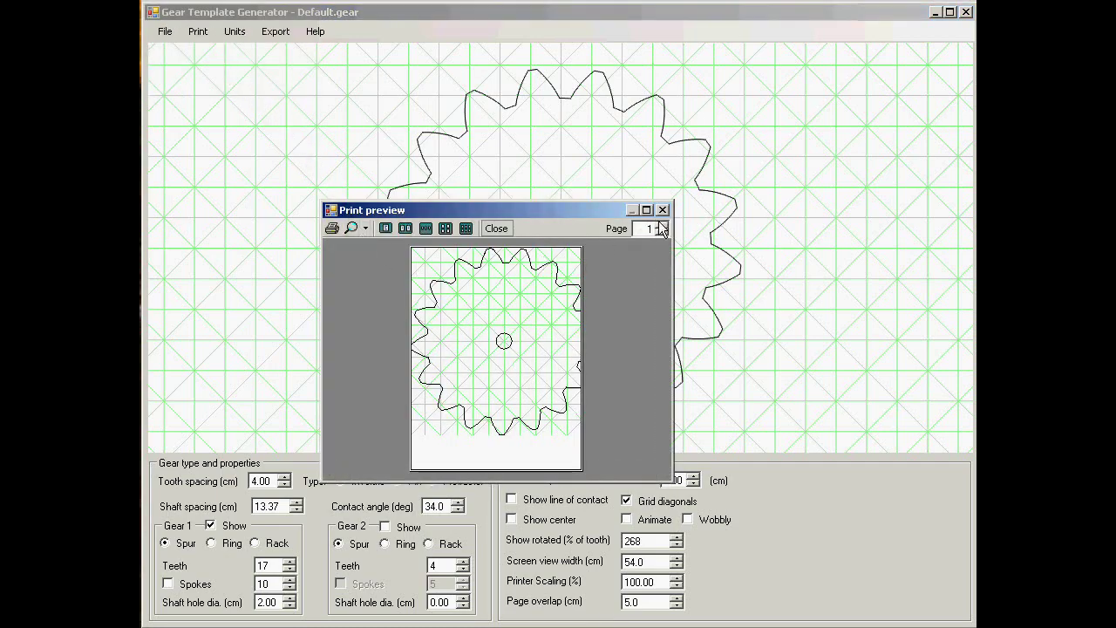
left_click(661, 224)
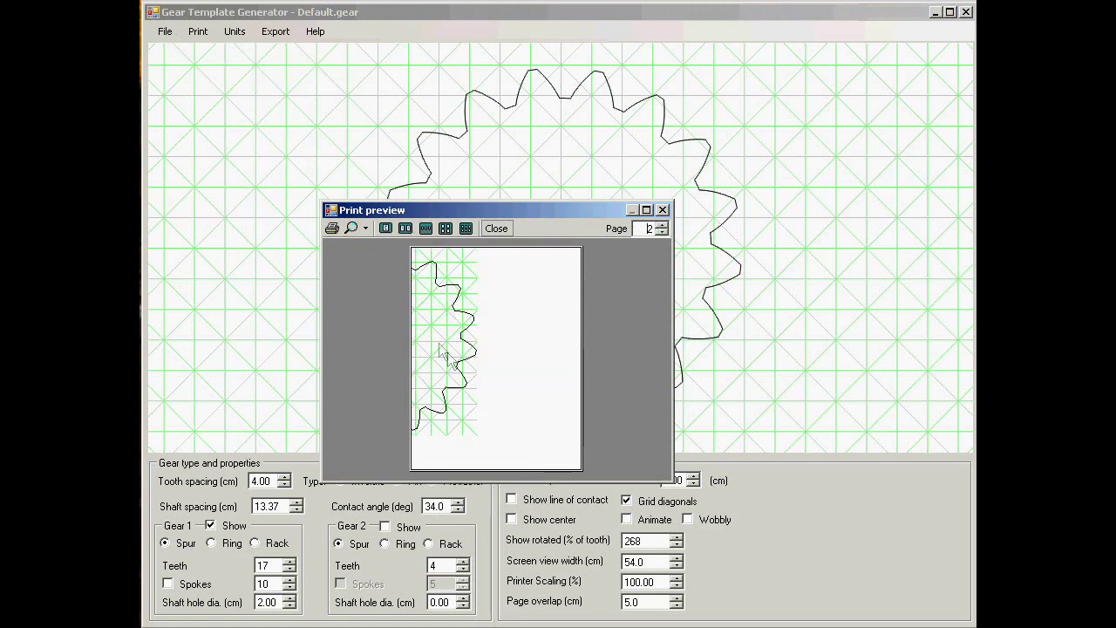
left_click(663, 211)
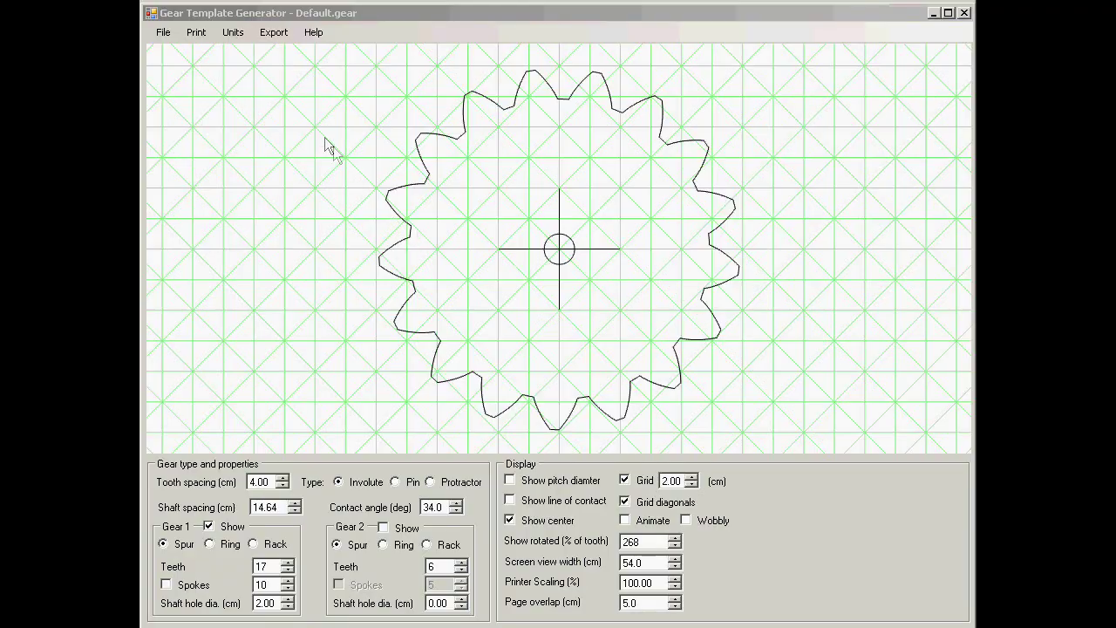
- Look over the Export formats list and switch on Wobbly drawing
left_click(278, 34)
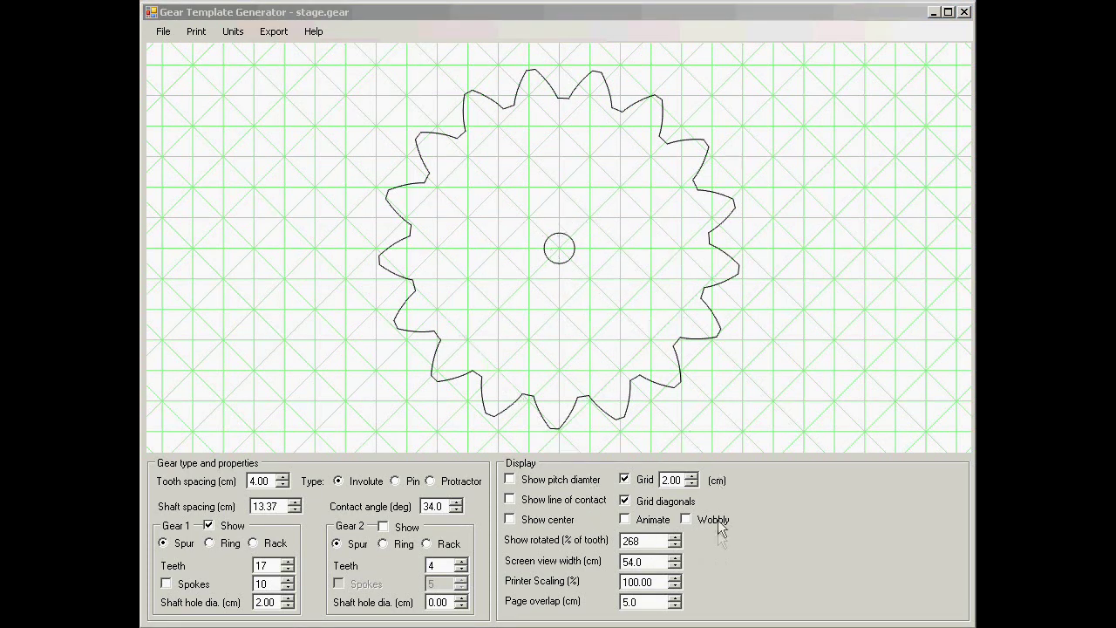
left_click(686, 519)
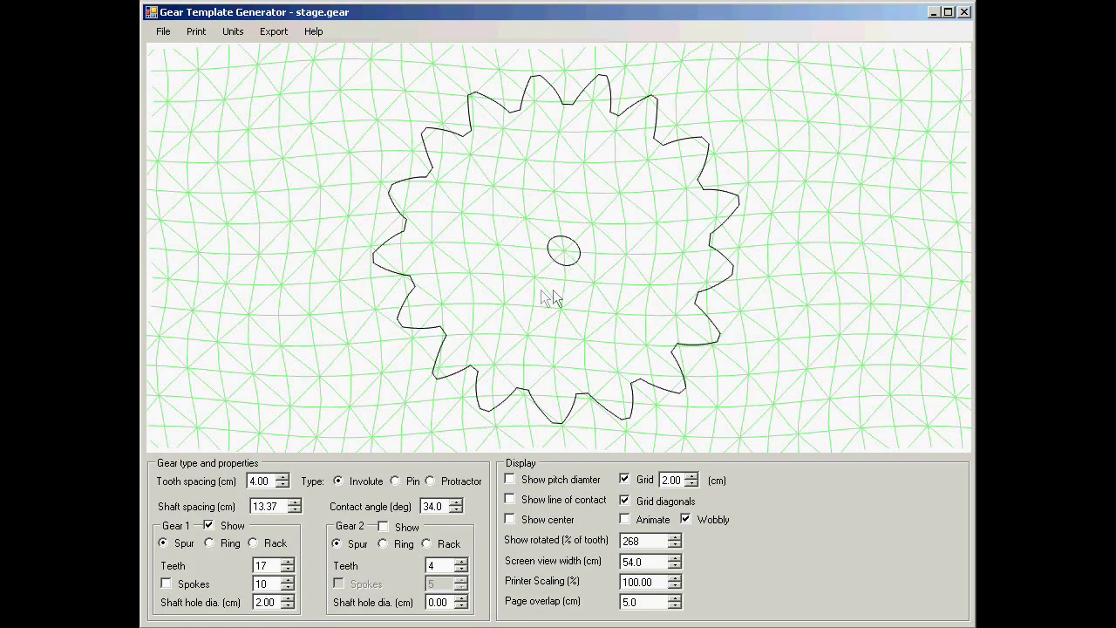
- Animate the gears, show a 9-tooth Gear 2, and toggle Wobbly off and back on
left_click(625, 519)
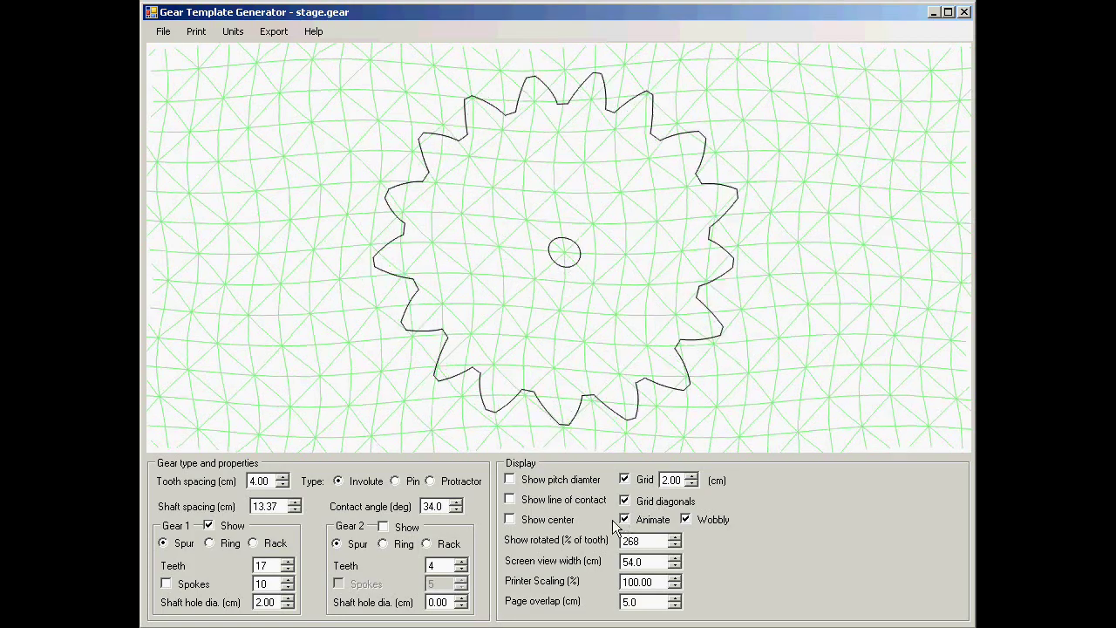
left_click(462, 562)
left_click(462, 562)
left_click(461, 562)
left_click(462, 562)
left_click(462, 562)
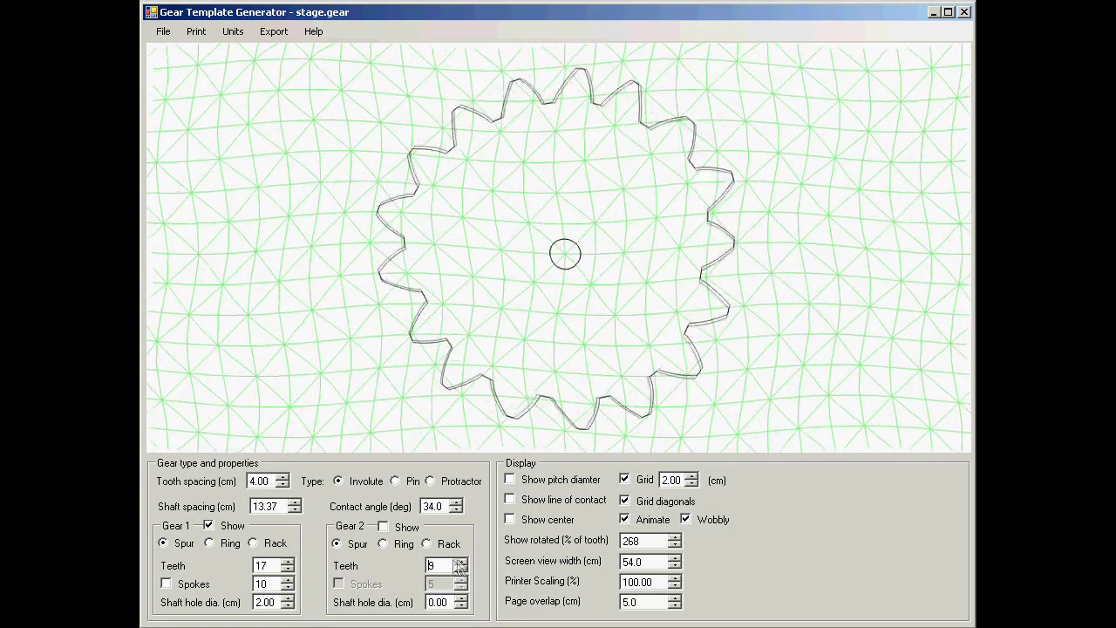
left_click(383, 527)
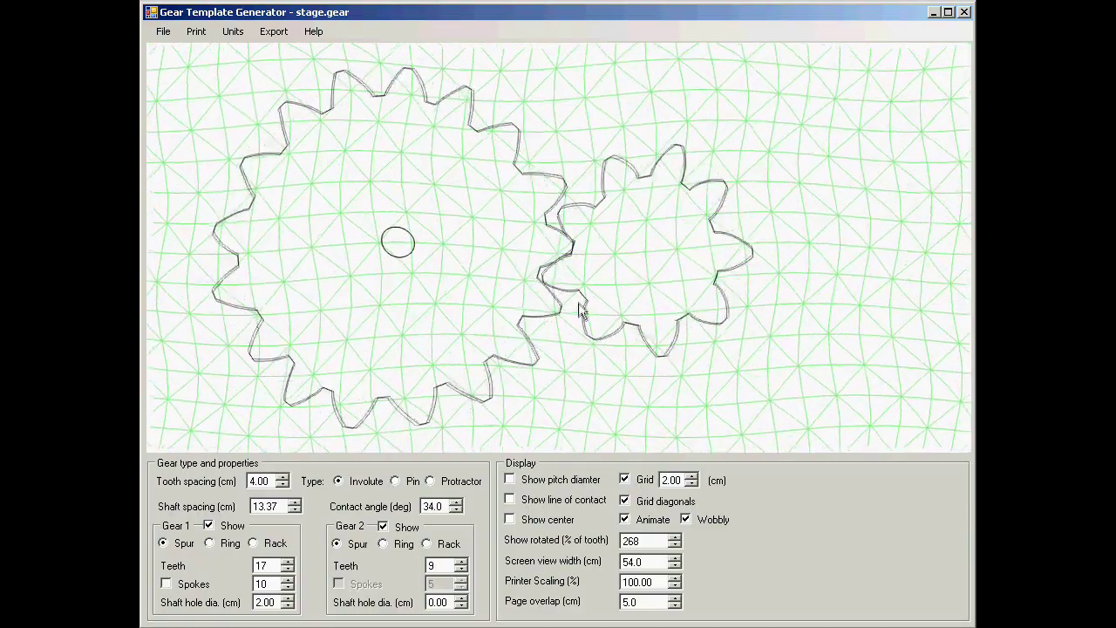
left_click(686, 519)
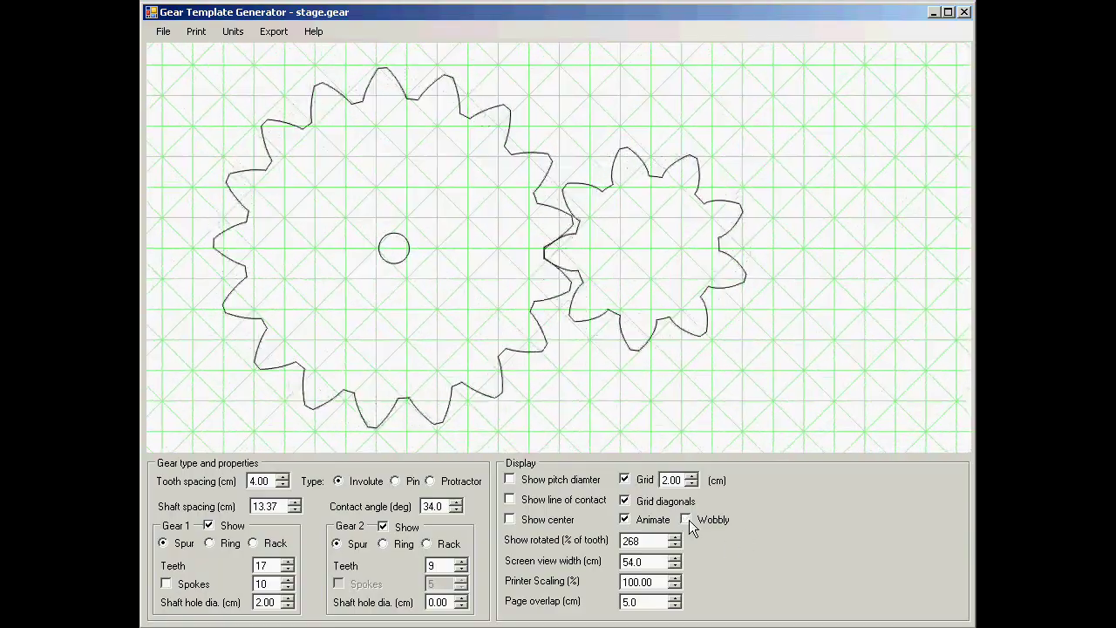
left_click(687, 520)
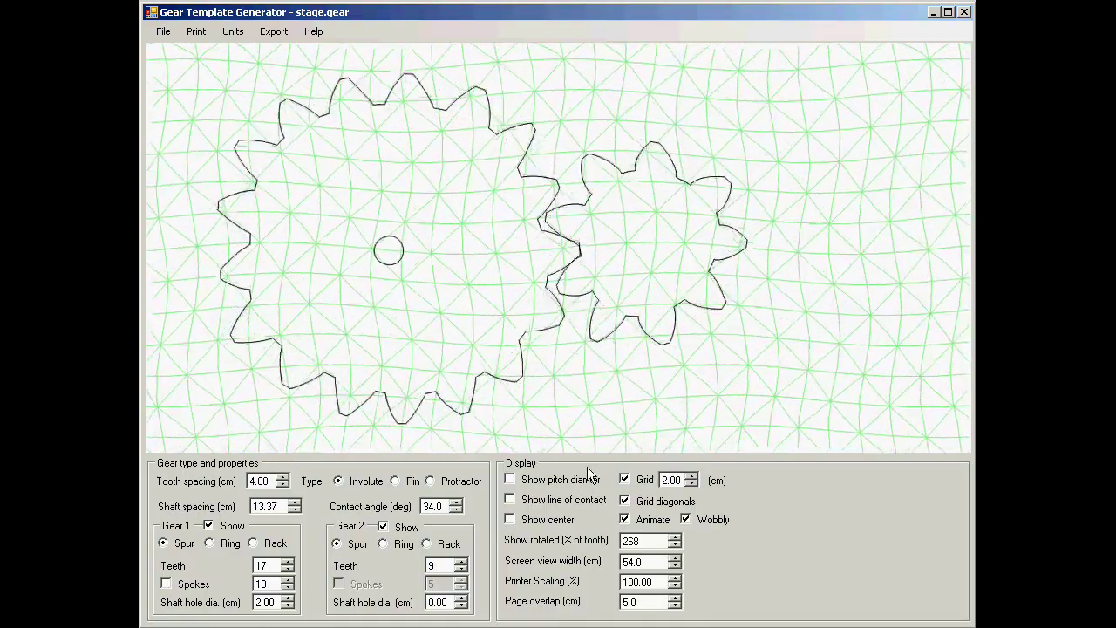
- Enable Gear 1 spokes and lower the spoke count from 10 to 8
left_click(166, 584)
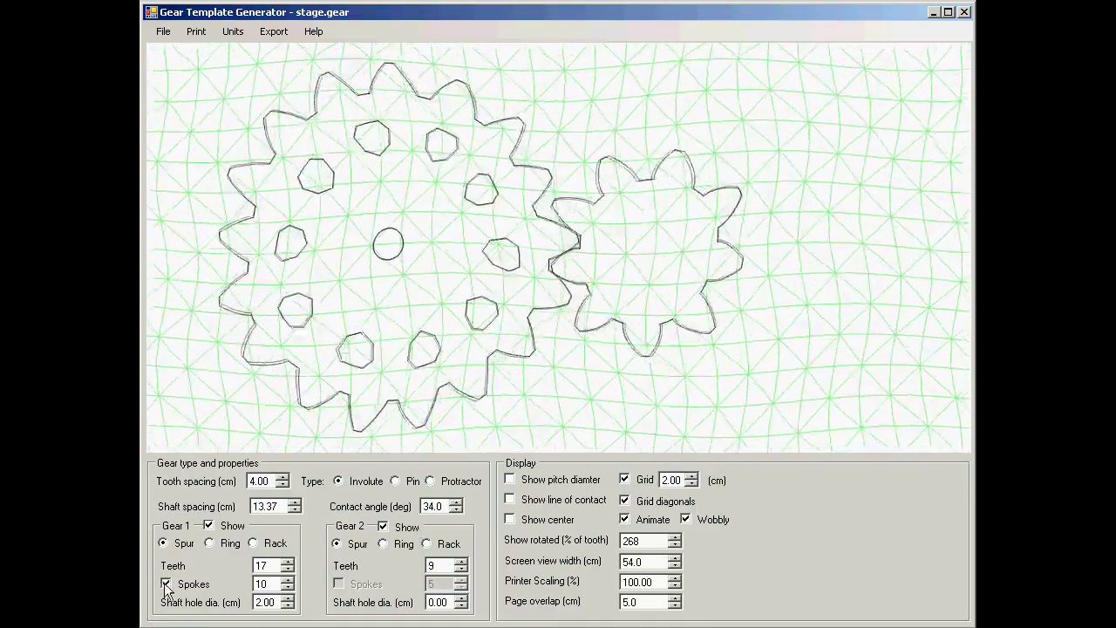
left_click(287, 588)
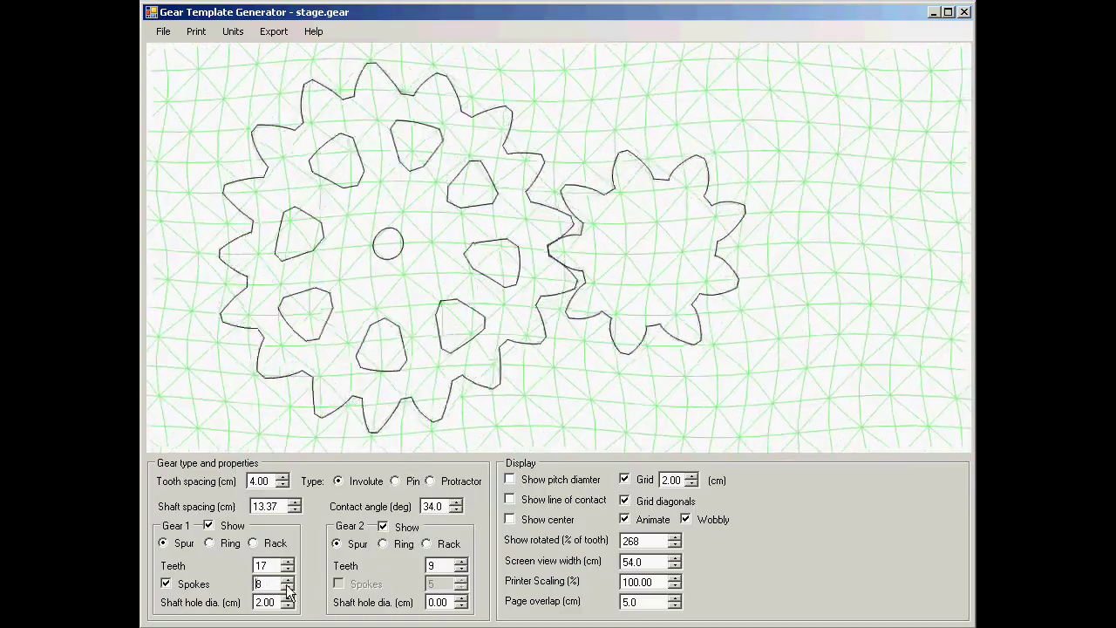
left_click(287, 589)
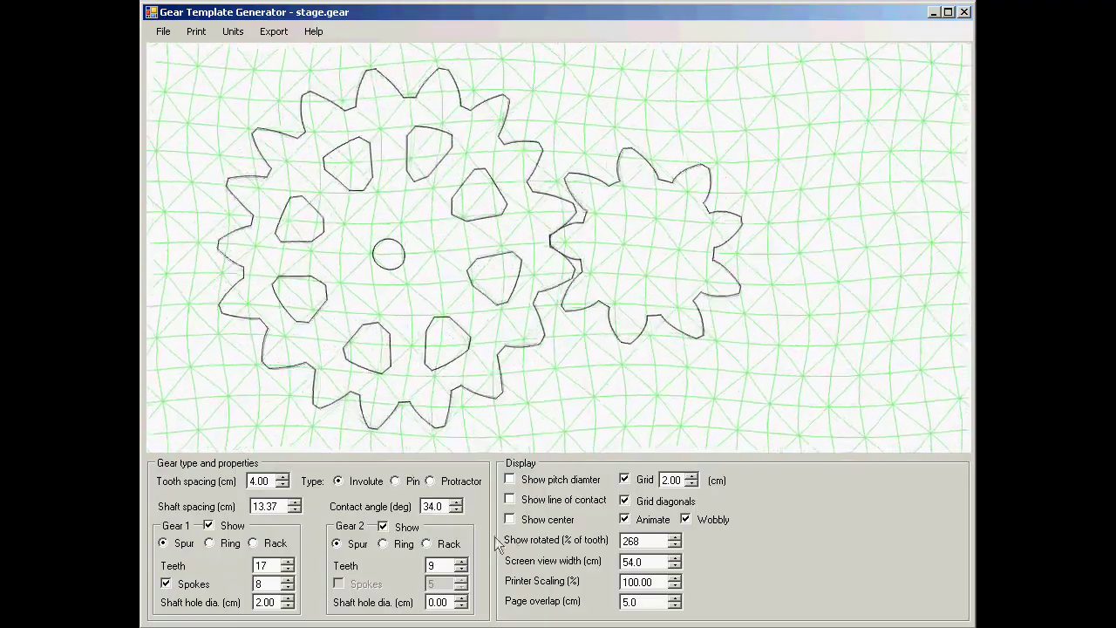
- Show the line of contact, raise Gear 2 to 11 teeth, and choose Pin type
left_click(509, 500)
left_click(461, 562)
left_click(461, 561)
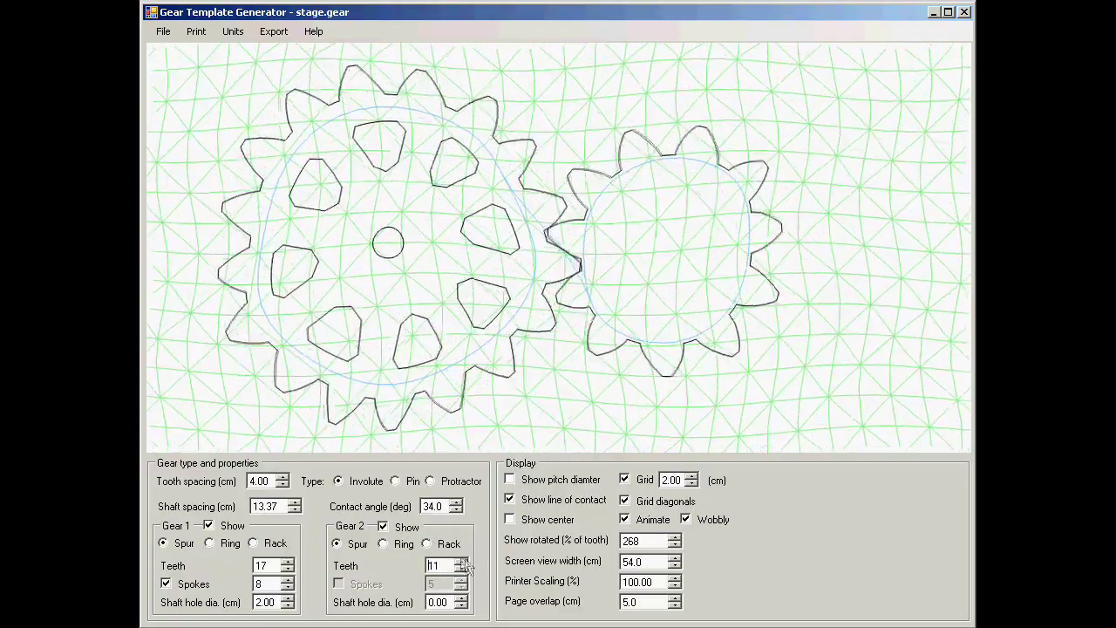
left_click(396, 480)
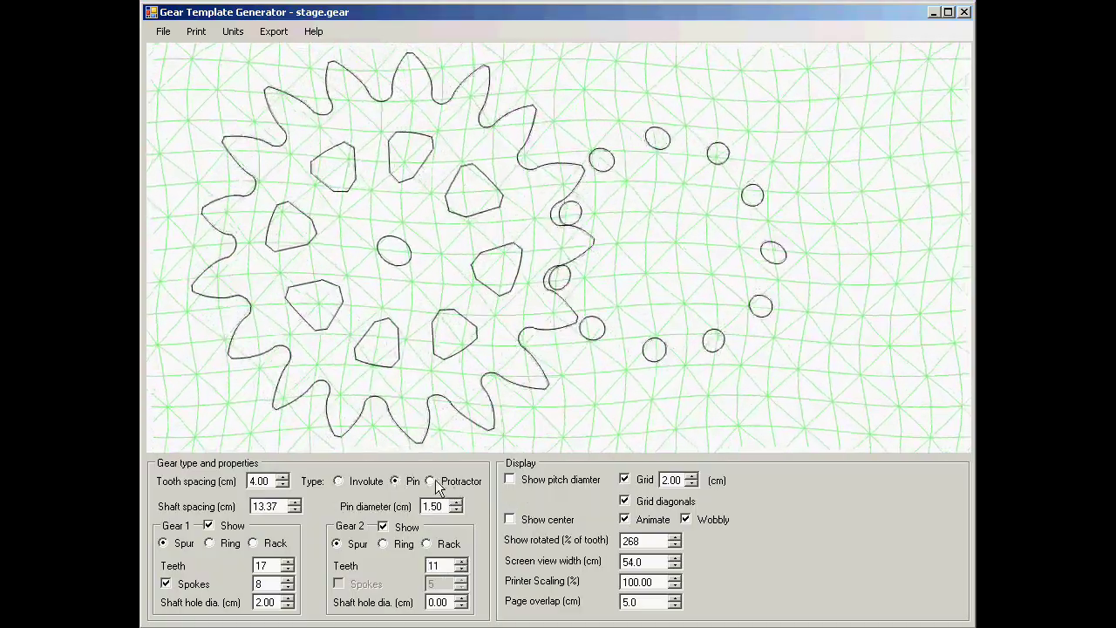